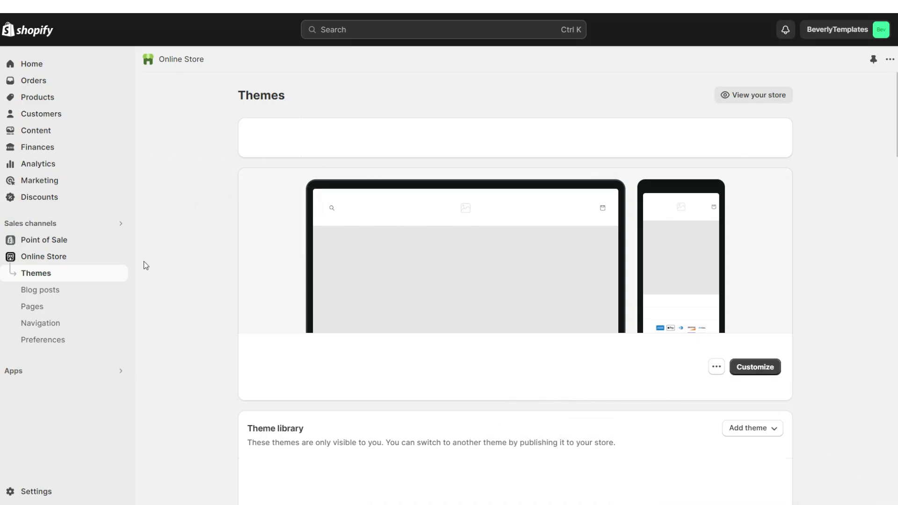
# Step: Add the free Dawn theme and open it in the theme editor with a full-width preview
pyautogui.scroll(-10, 635, 296)
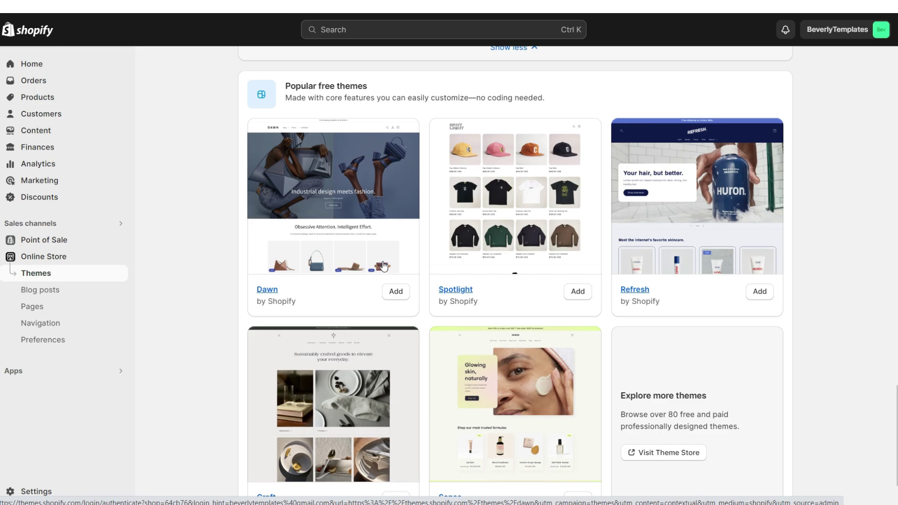
pyautogui.click(396, 291)
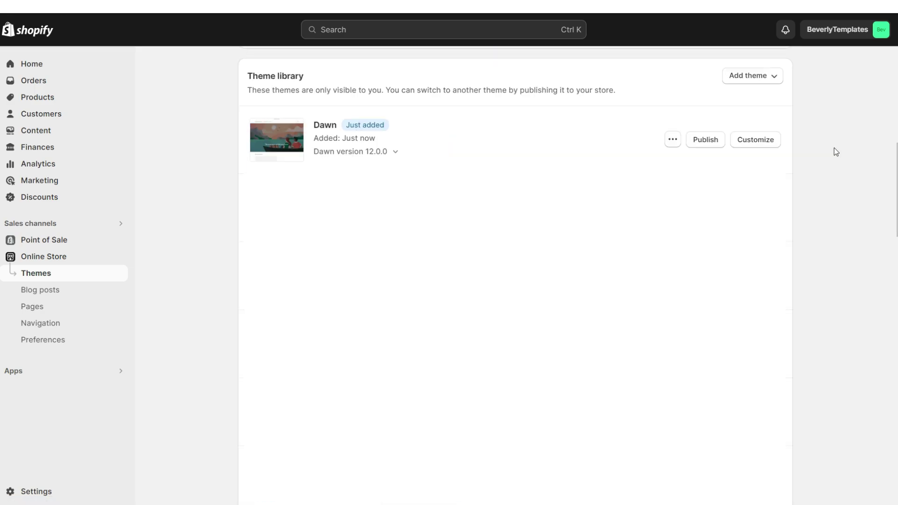
pyautogui.click(771, 144)
pyautogui.click(759, 31)
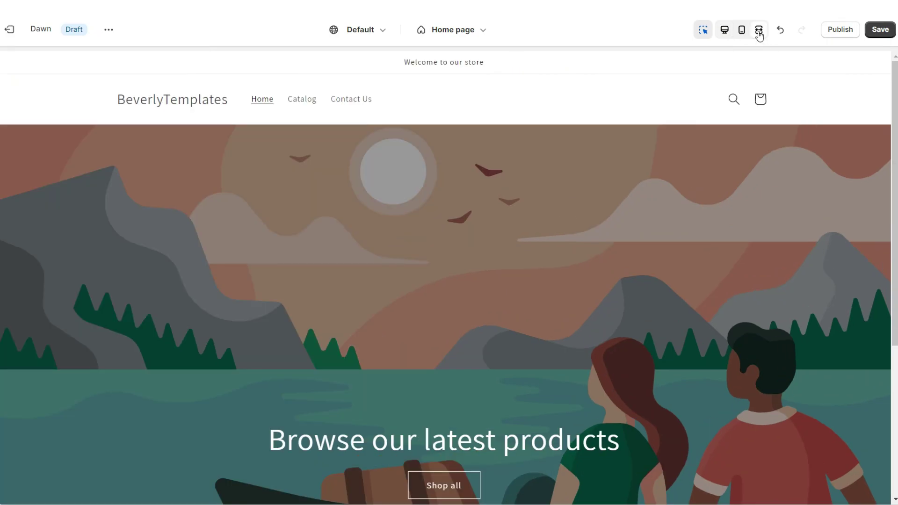
# Step: Check the home page preview at mobile width, then return to desktop width
pyautogui.scroll(-5, 830, 151)
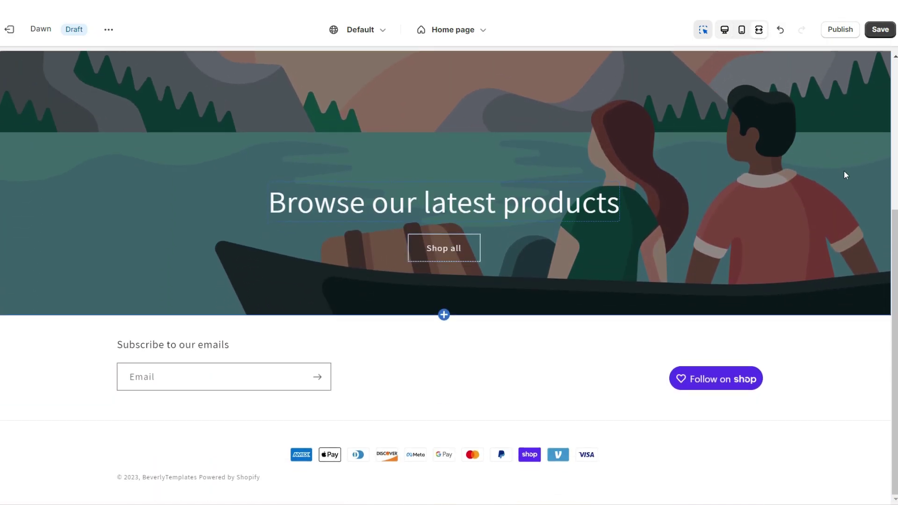
pyautogui.scroll(5, 843, 176)
pyautogui.click(740, 35)
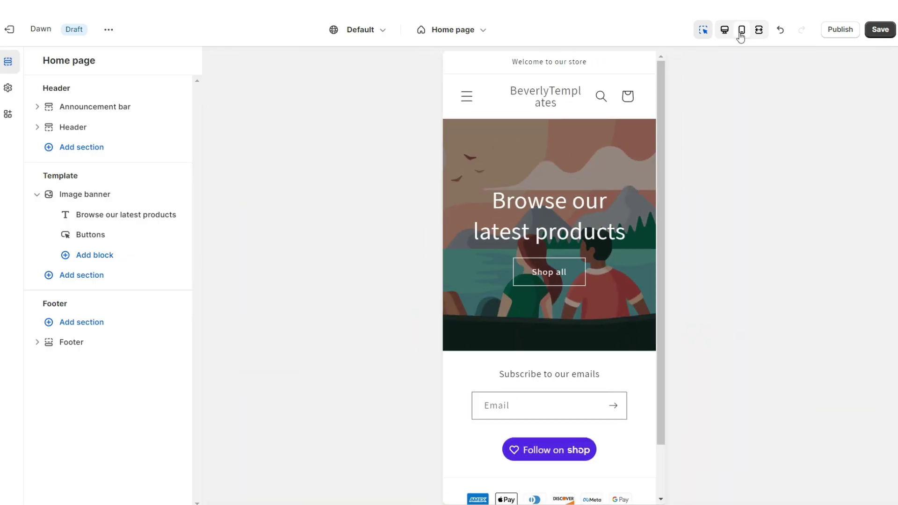
pyautogui.scroll(-2, 661, 112)
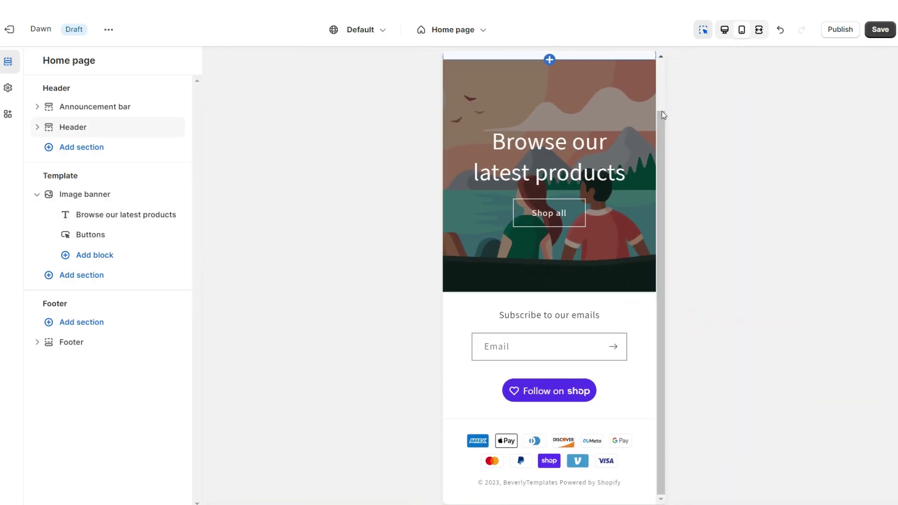
pyautogui.click(725, 29)
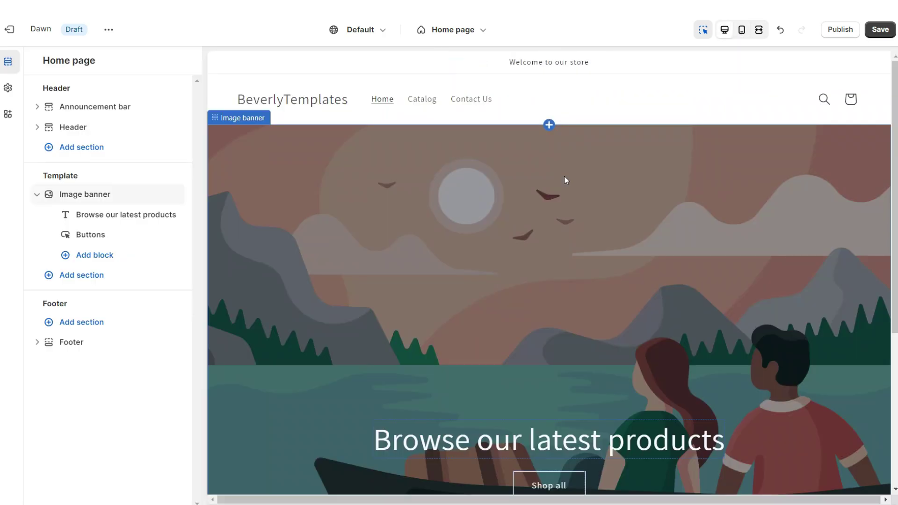
# Step: Set the header's desktop logo position to Middle center
pyautogui.click(605, 109)
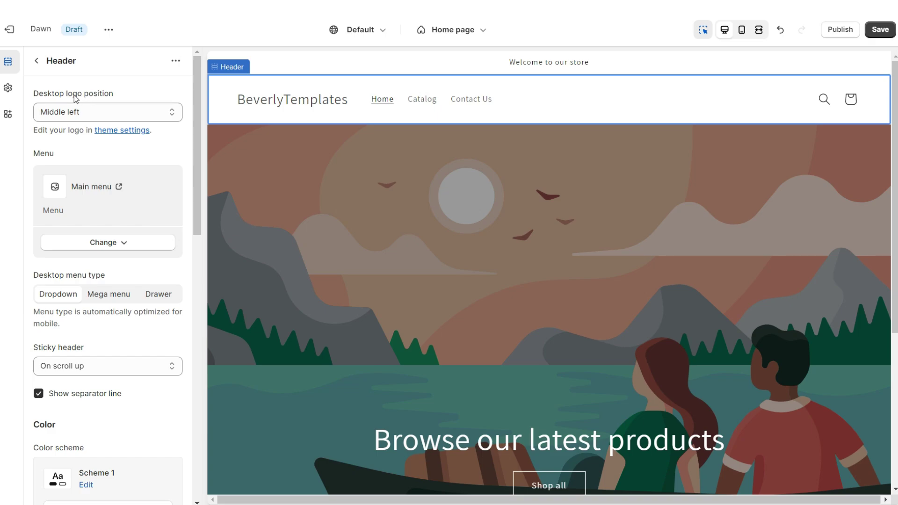
pyautogui.click(78, 110)
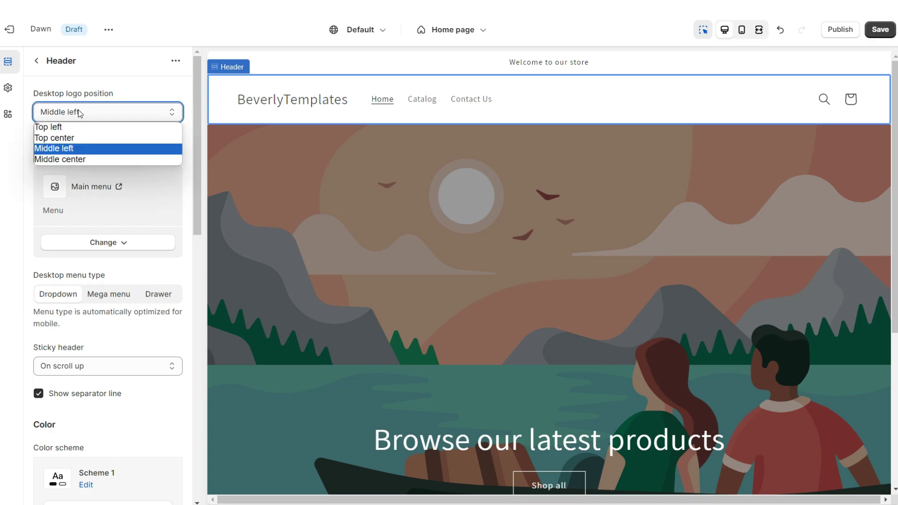
pyautogui.click(74, 157)
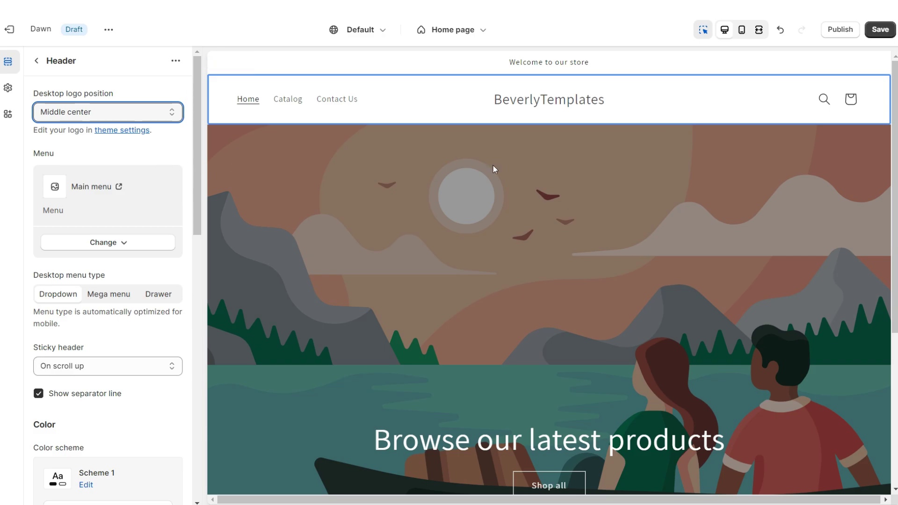
pyautogui.scroll(-5, 360, 252)
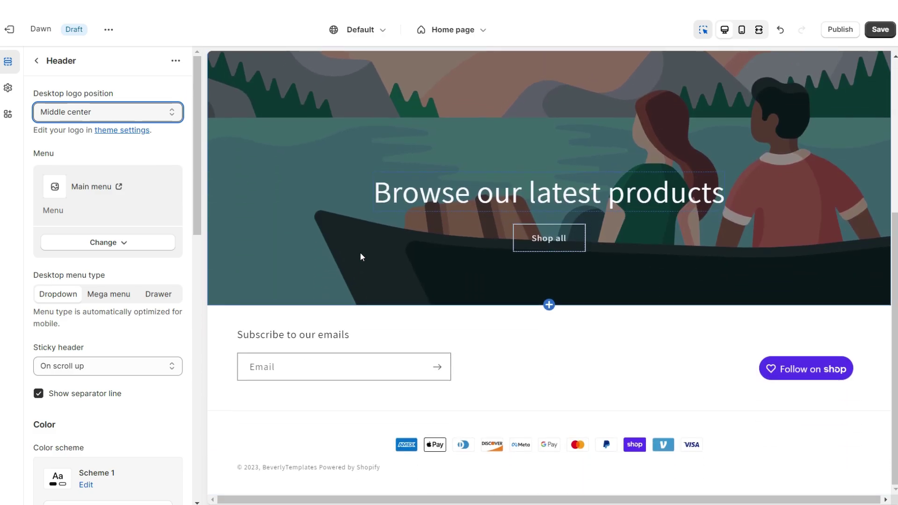
pyautogui.scroll(1, 360, 252)
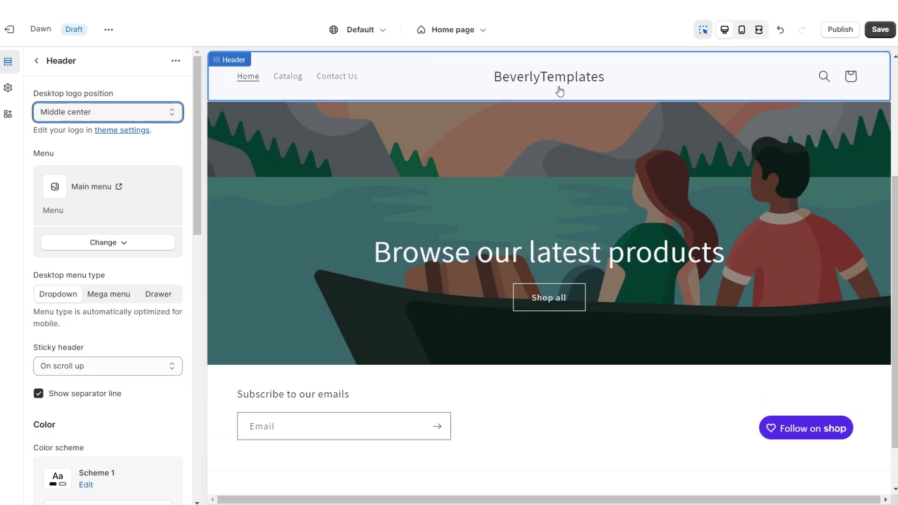
pyautogui.scroll(5, 515, 117)
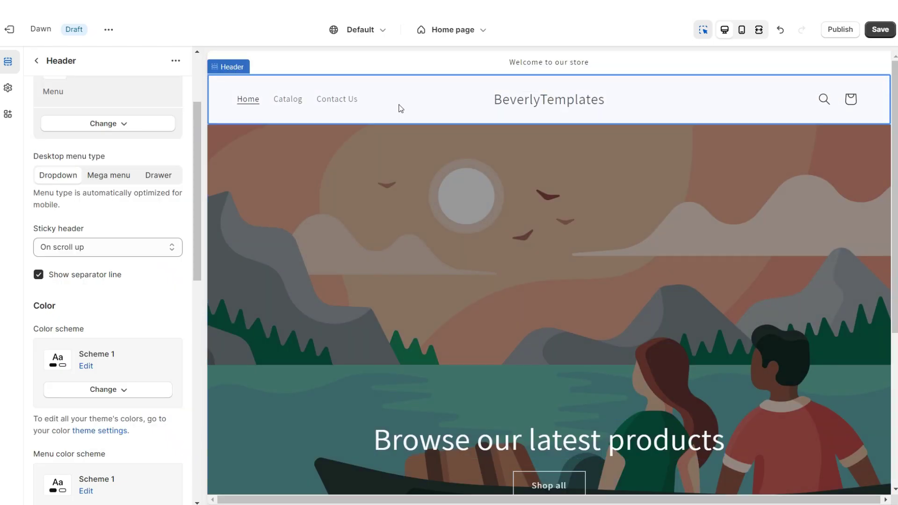
# Step: Set the header's Sticky header option to None
pyautogui.click(62, 247)
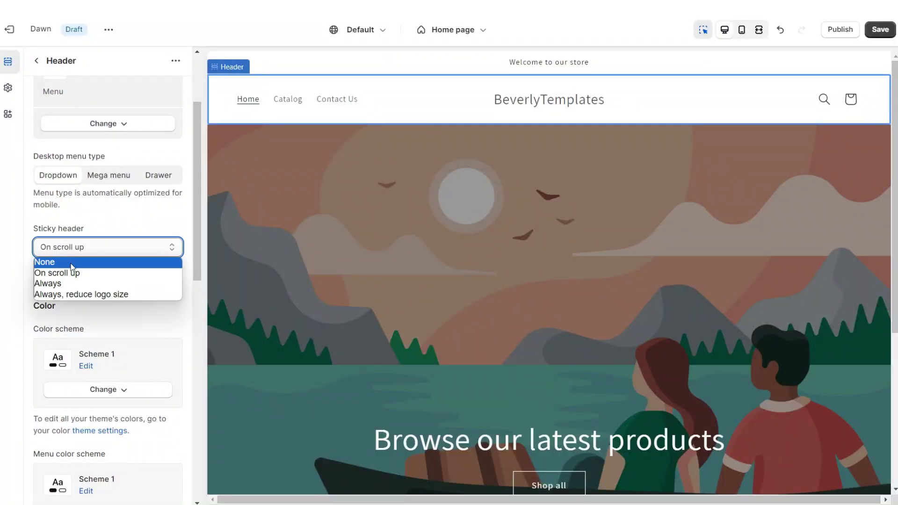
pyautogui.click(73, 263)
pyautogui.scroll(-3, 327, 261)
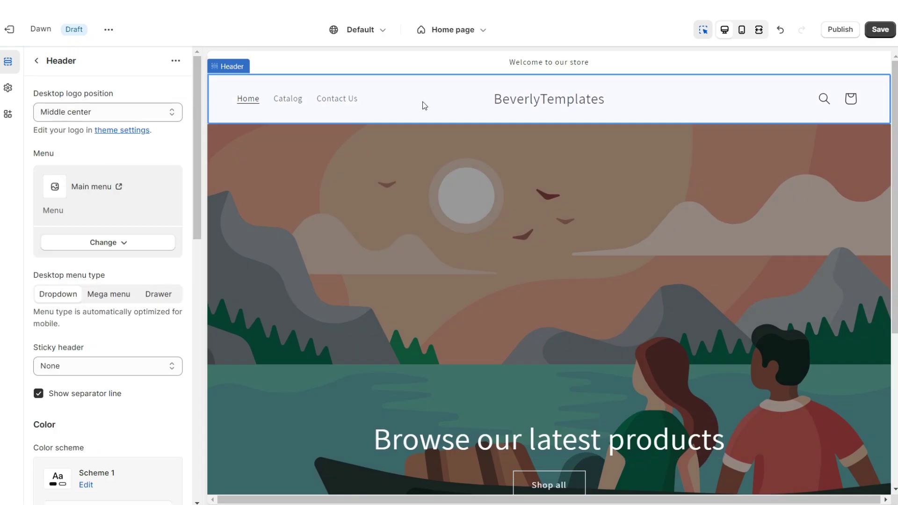
pyautogui.click(421, 65)
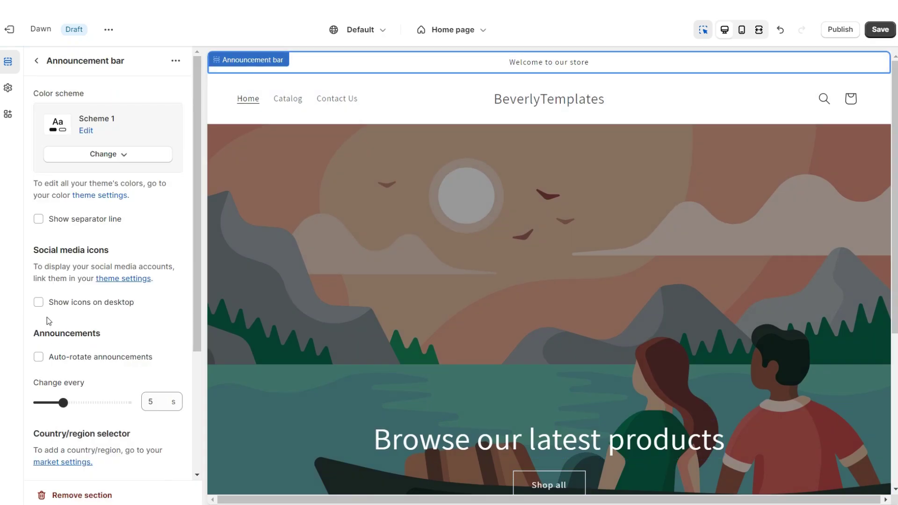
# Step: Turn on social media icons on desktop for the announcement bar and review the Social media links
pyautogui.click(38, 302)
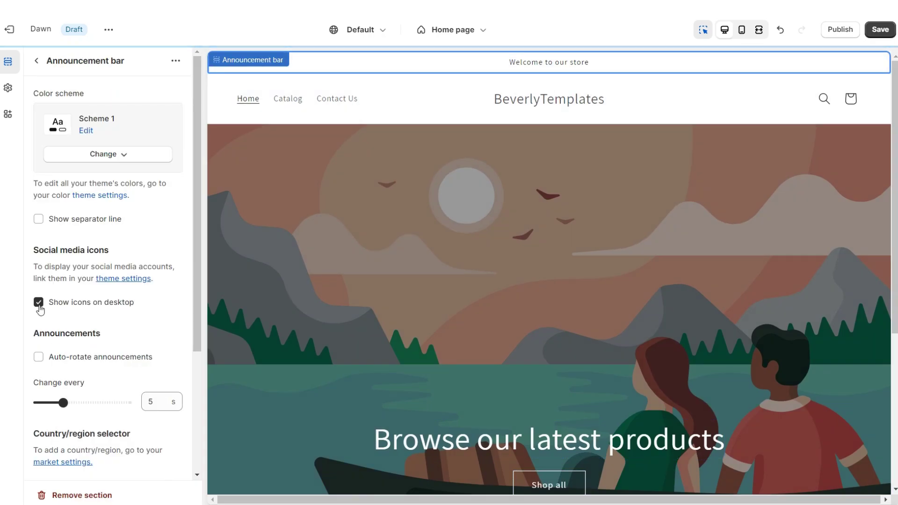
pyautogui.click(8, 62)
pyautogui.click(14, 90)
pyautogui.scroll(-5, 131, 311)
pyautogui.click(131, 311)
pyautogui.scroll(-4, 133, 312)
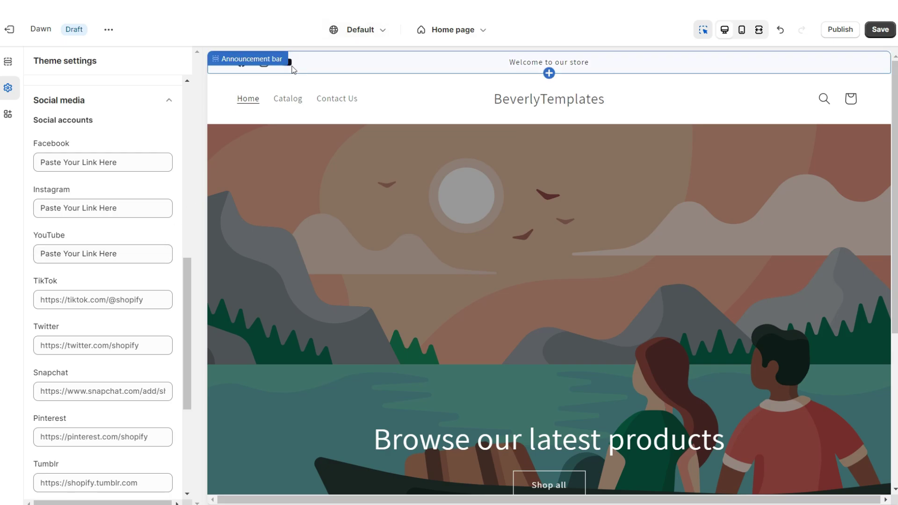
# Step: Undo the last change with Ctrl+Z, then reapply it with Ctrl+Shift+Z
pyautogui.scroll(-5, 769, 392)
pyautogui.hotkey('ctrl', 'z')
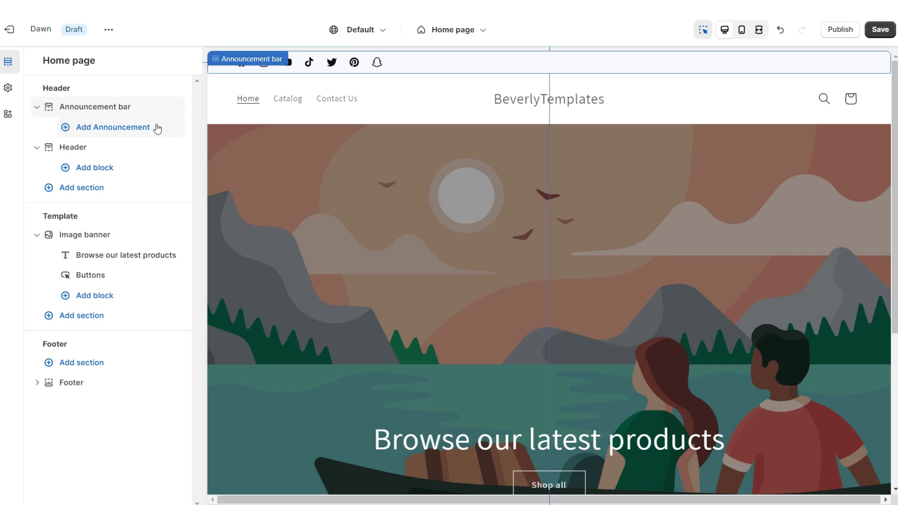
pyautogui.hotkey('ctrl', 'shift', 'z')
pyautogui.click(79, 127)
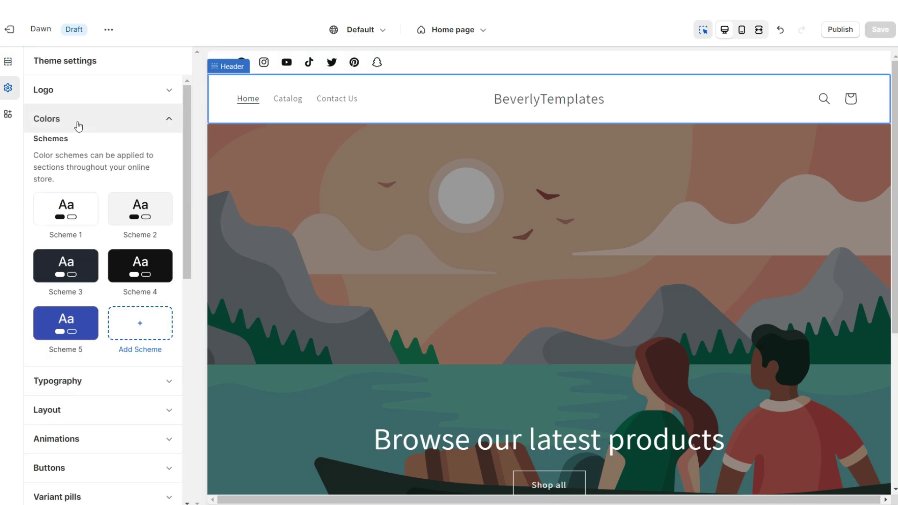
# Step: Give Scheme 1 a pale pink background and brown text
pyautogui.click(45, 218)
pyautogui.moveTo(49, 213); pyautogui.dragTo(46, 210)
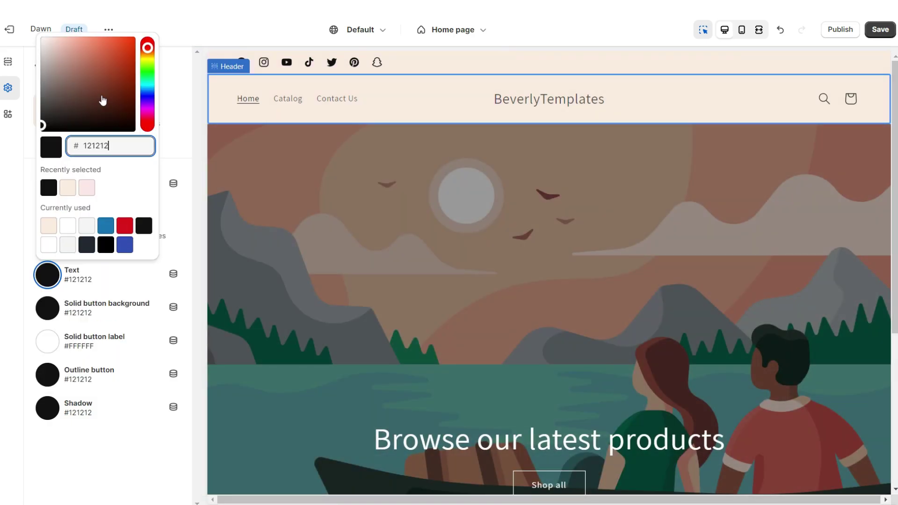
pyautogui.moveTo(103, 100)
pyautogui.mouseDown()
pyautogui.moveTo(92, 80)
pyautogui.moveTo(95, 87)
pyautogui.mouseUp()
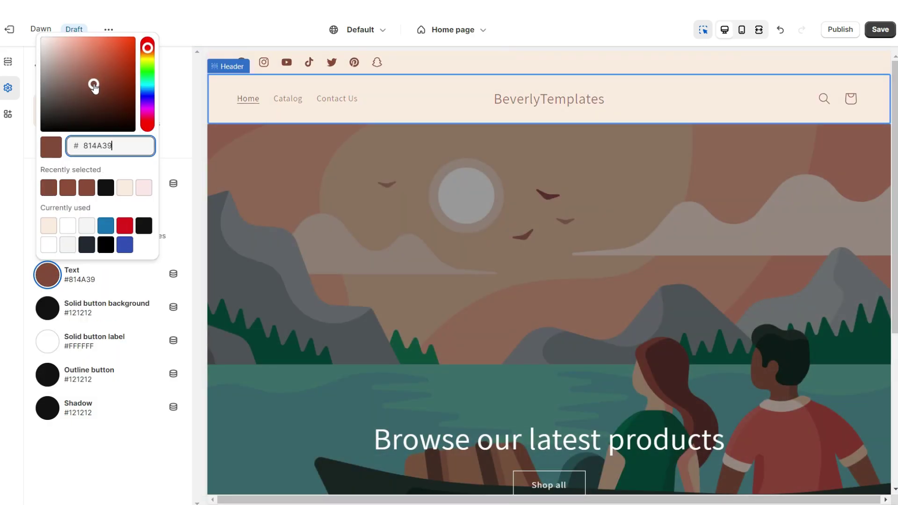
pyautogui.click(37, 322)
# Step: Set Scheme 1's solid button background to #D09D8A and outline buttons to tan #AF9A87, then save
pyautogui.click(47, 321)
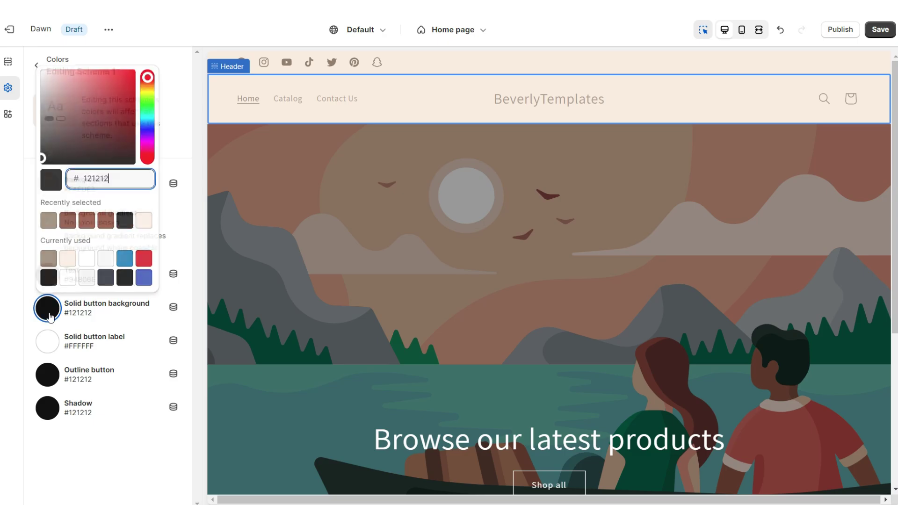
pyautogui.moveTo(69, 93); pyautogui.dragTo(73, 89)
pyautogui.click(28, 377)
pyautogui.click(43, 378)
pyautogui.click(48, 286)
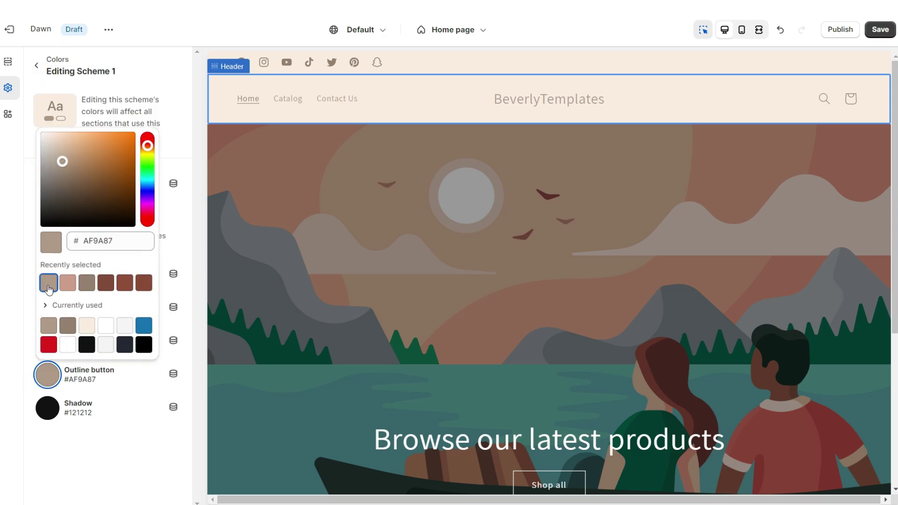
pyautogui.click(8, 88)
pyautogui.hotkey('ctrl', 's')
pyautogui.click(111, 96)
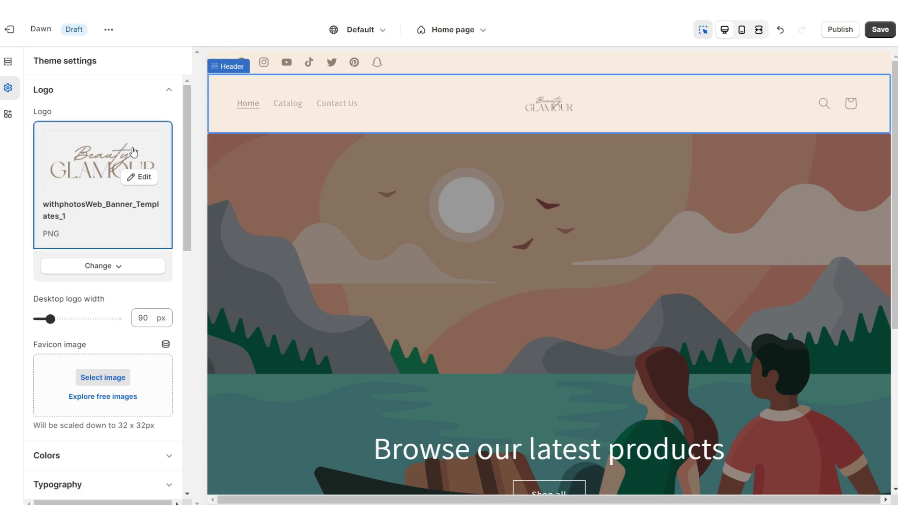
# Step: Widen the desktop logo to 300 px
pyautogui.moveTo(50, 318); pyautogui.dragTo(120, 318)
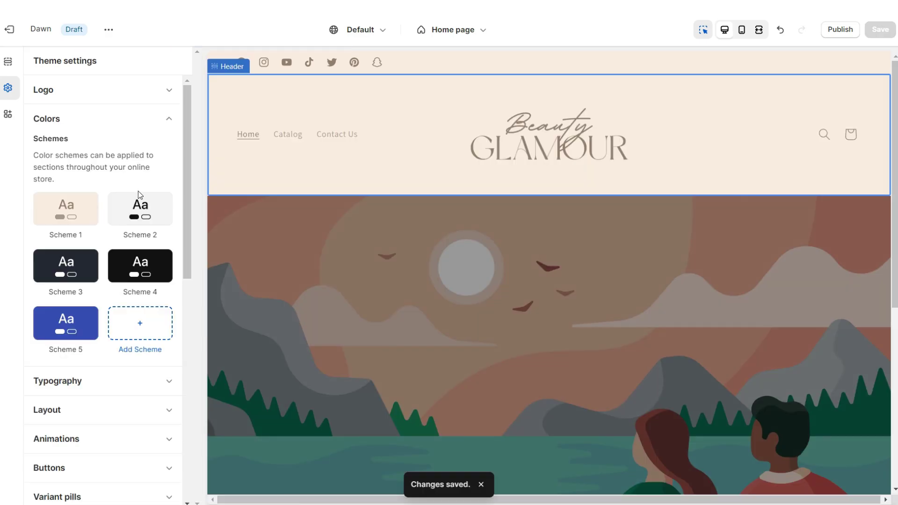
pyautogui.click(140, 208)
# Step: Adjust Scheme 2's background, make its text white and lighten its outline button colour
pyautogui.click(47, 184)
pyautogui.moveTo(65, 235); pyautogui.dragTo(74, 231)
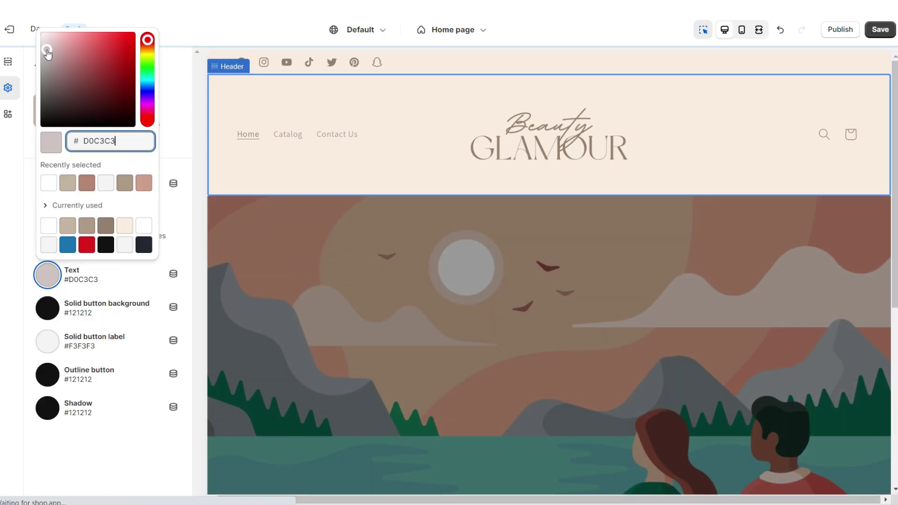
pyautogui.moveTo(47, 50); pyautogui.dragTo(41, 29)
pyautogui.click(48, 374)
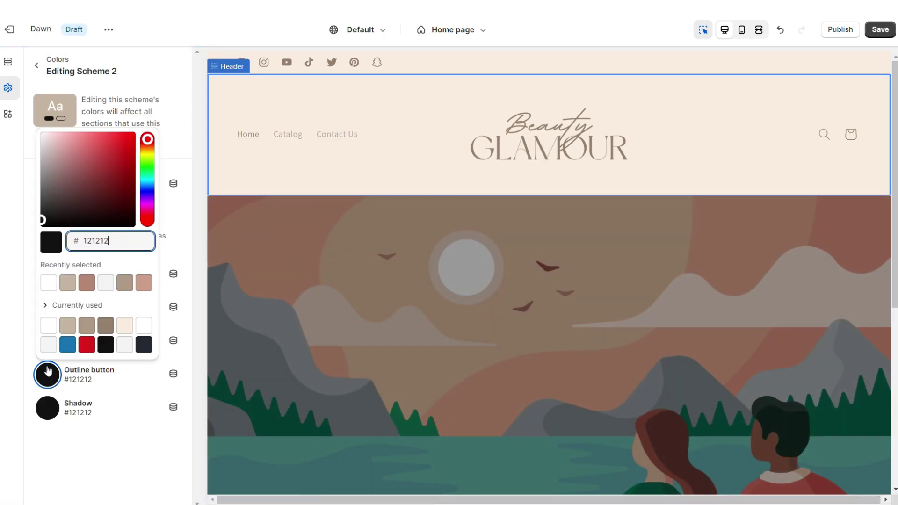
pyautogui.click(41, 133)
pyautogui.click(36, 65)
# Step: Apply Scheme 2 to the announcement bar
pyautogui.click(469, 60)
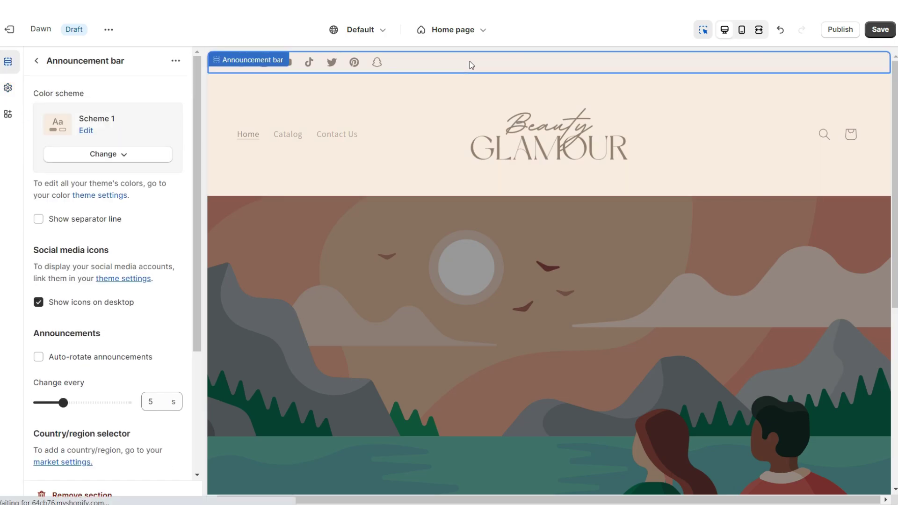
pyautogui.click(124, 154)
pyautogui.click(120, 208)
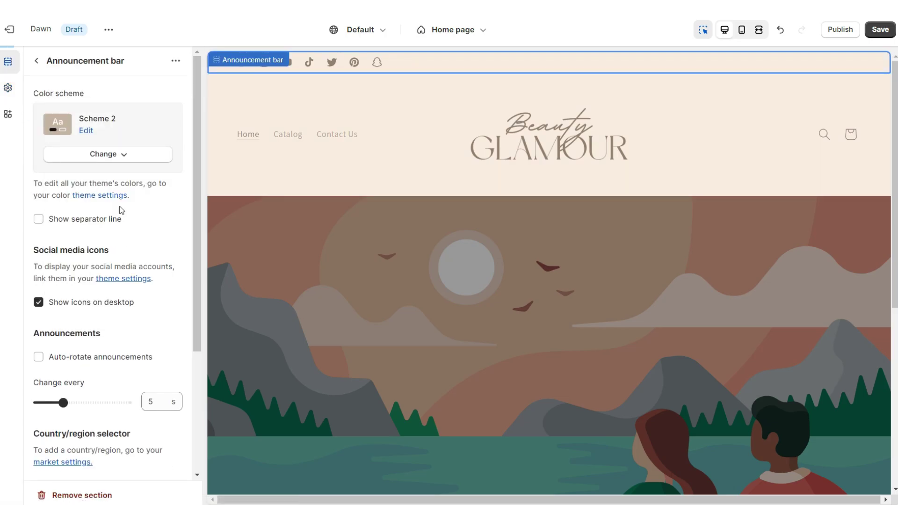
pyautogui.click(124, 160)
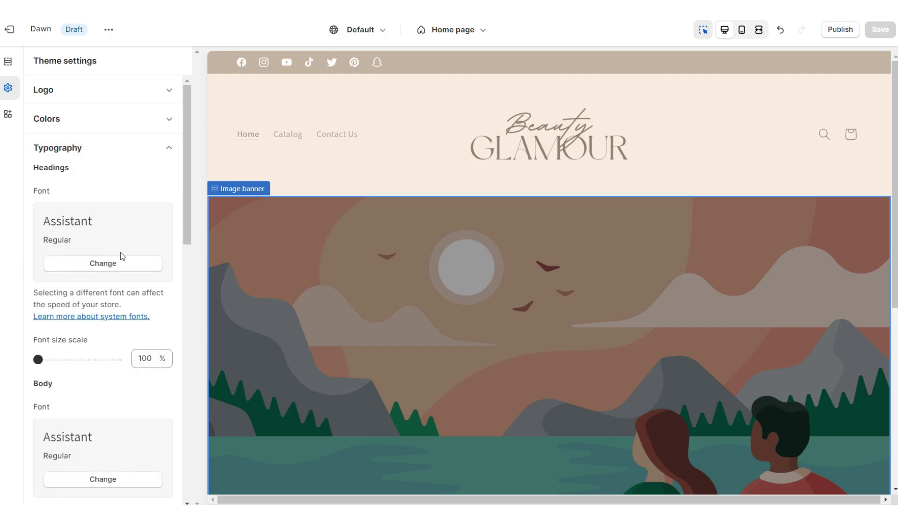
# Step: Set the headings font to Serif and the body font to Cabin
pyautogui.click(115, 265)
pyautogui.click(181, 214)
pyautogui.click(178, 495)
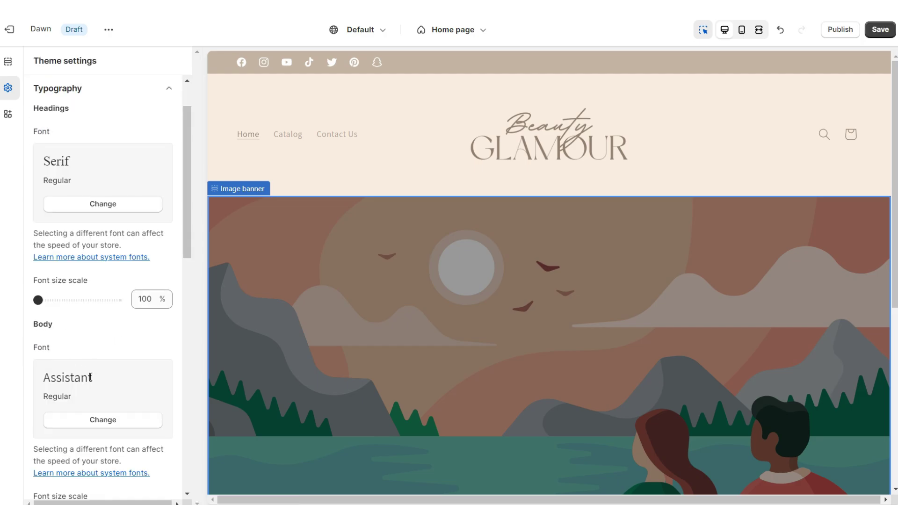
pyautogui.click(103, 421)
pyautogui.scroll(-8, 94, 281)
pyautogui.click(56, 236)
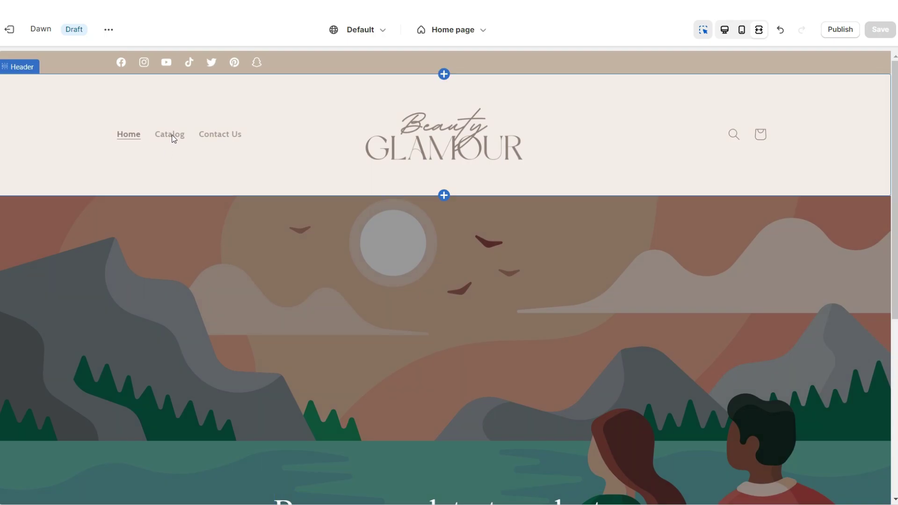
pyautogui.click(238, 140)
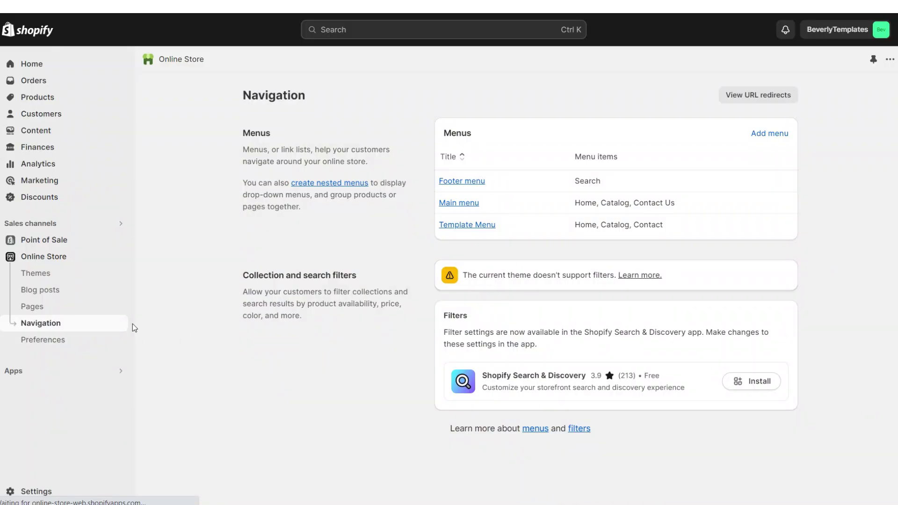
pyautogui.click(471, 204)
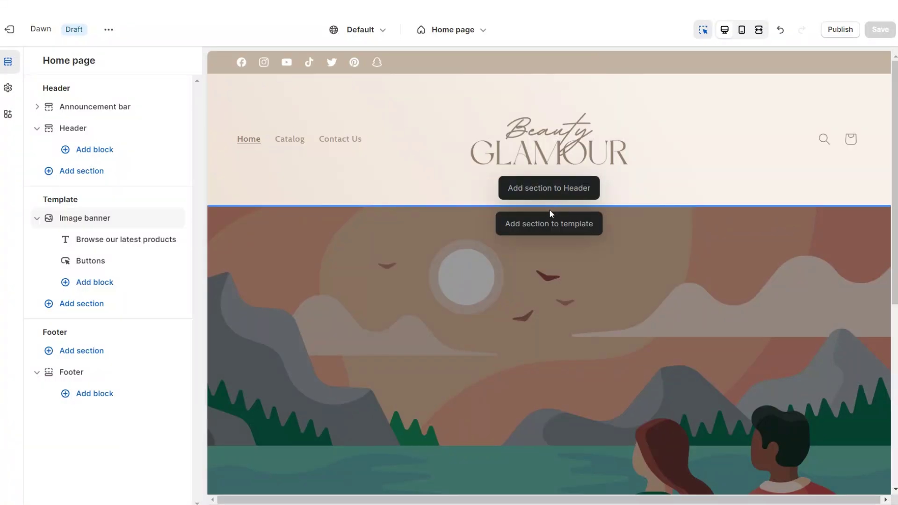
# Step: Add a Slideshow section to the home page and remove the Image banner section
pyautogui.click(551, 228)
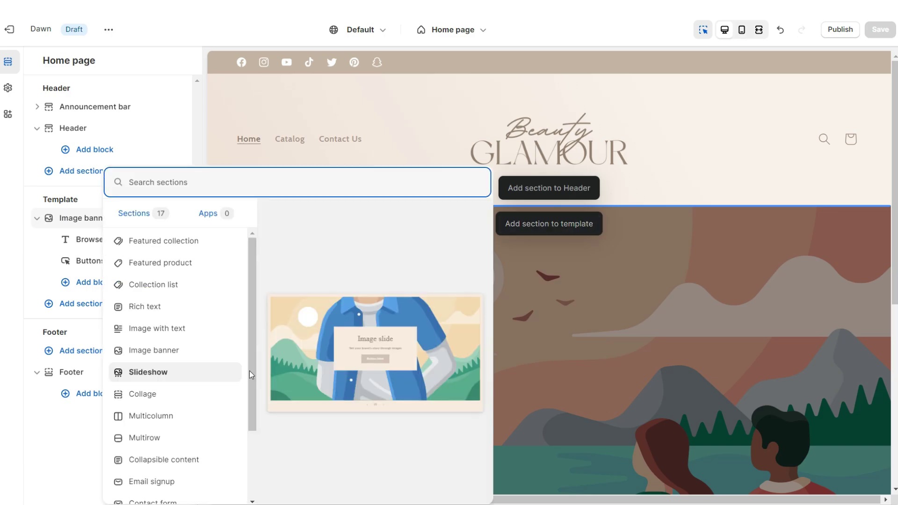
pyautogui.click(219, 376)
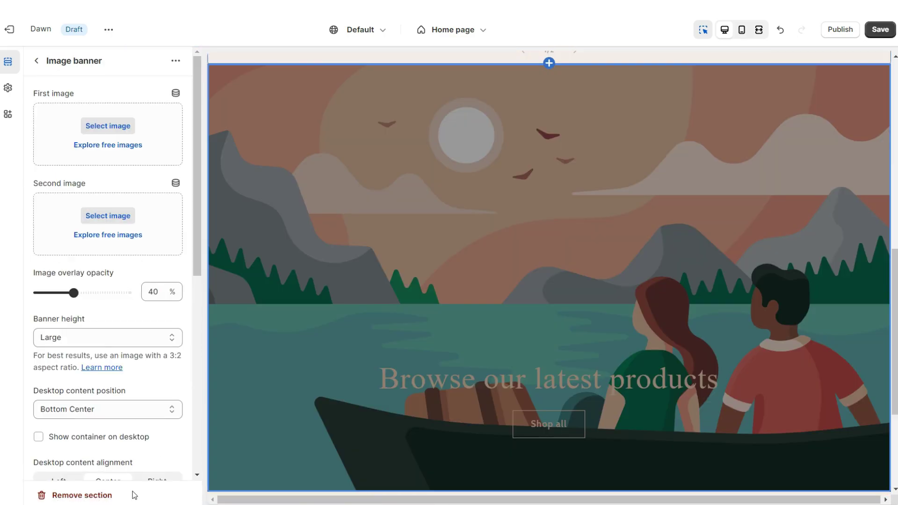
pyautogui.click(134, 495)
# Step: Delete the first slide's heading and subheading text
pyautogui.click(236, 178)
pyautogui.tripleClick(85, 176)
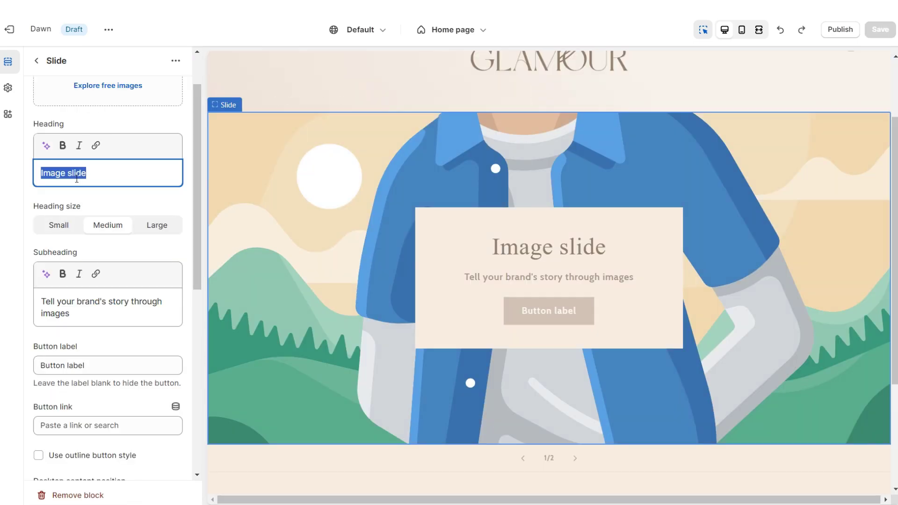
pyautogui.press('BackSpace')
pyautogui.tripleClick(42, 303)
pyautogui.press('BackSpace')
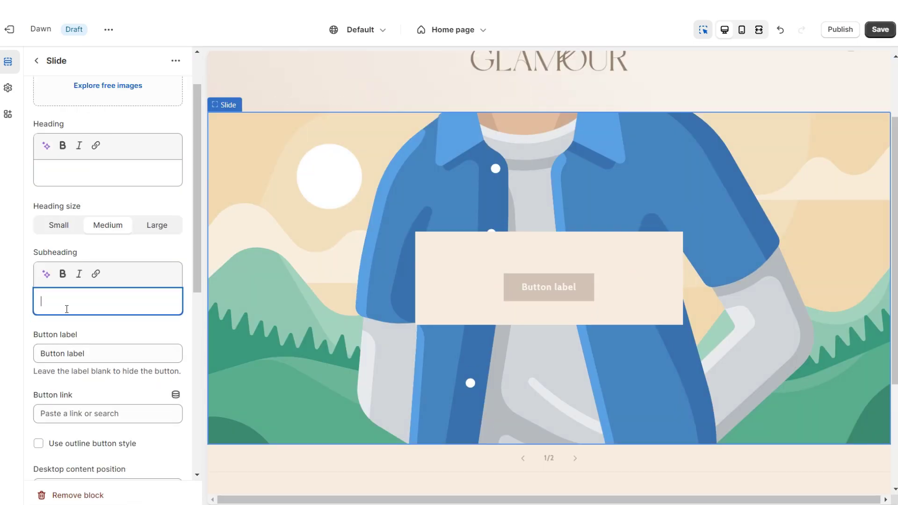
# Step: Hide the first slide's container, place content at Bottom center, use an outline button and Scheme 2
pyautogui.scroll(-5, 32, 298)
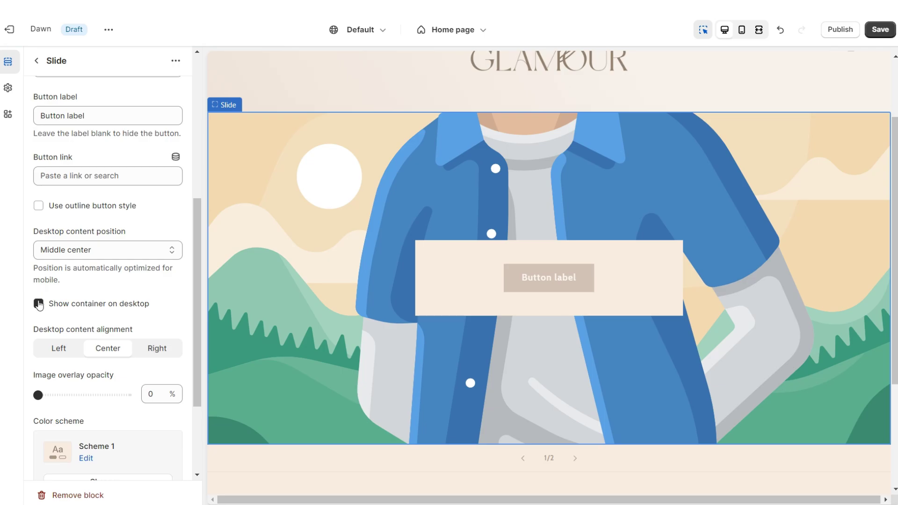
pyautogui.click(39, 304)
pyautogui.scroll(-2, 40, 304)
pyautogui.click(84, 190)
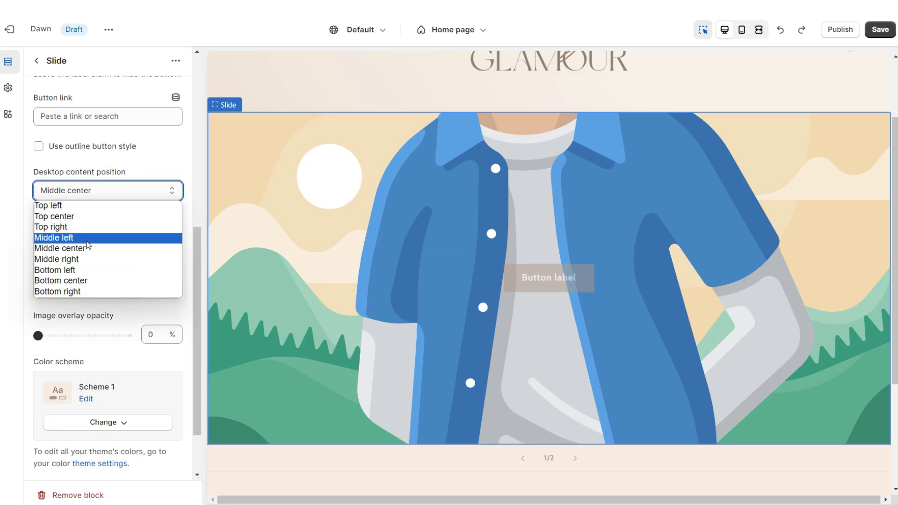
pyautogui.click(90, 281)
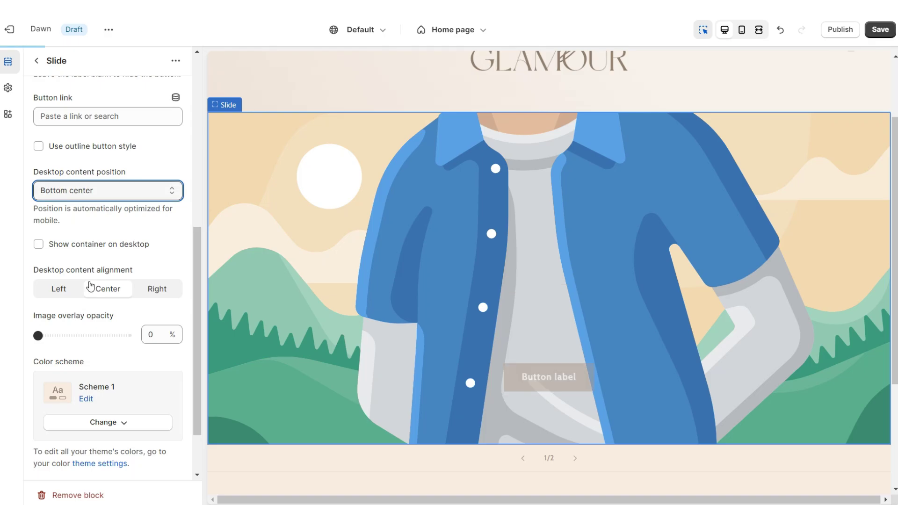
pyautogui.click(39, 147)
pyautogui.scroll(-2, 102, 350)
pyautogui.click(103, 349)
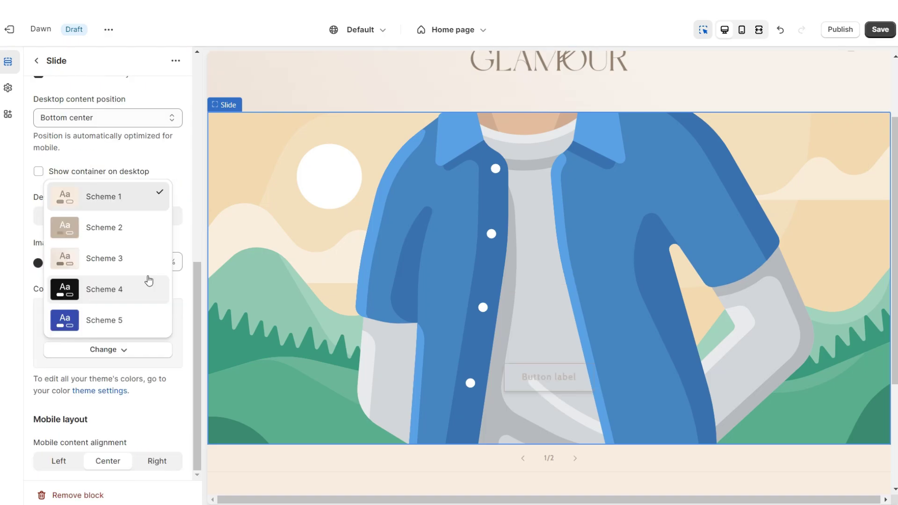
pyautogui.click(119, 229)
pyautogui.scroll(4, 72, 160)
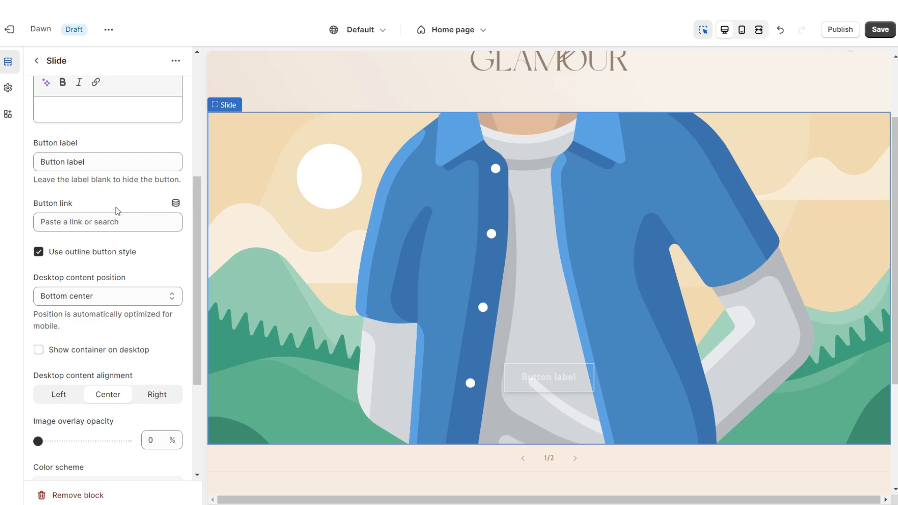
# Step: Bring up the second slide in the preview and open its settings
pyautogui.click(575, 457)
pyautogui.click(574, 218)
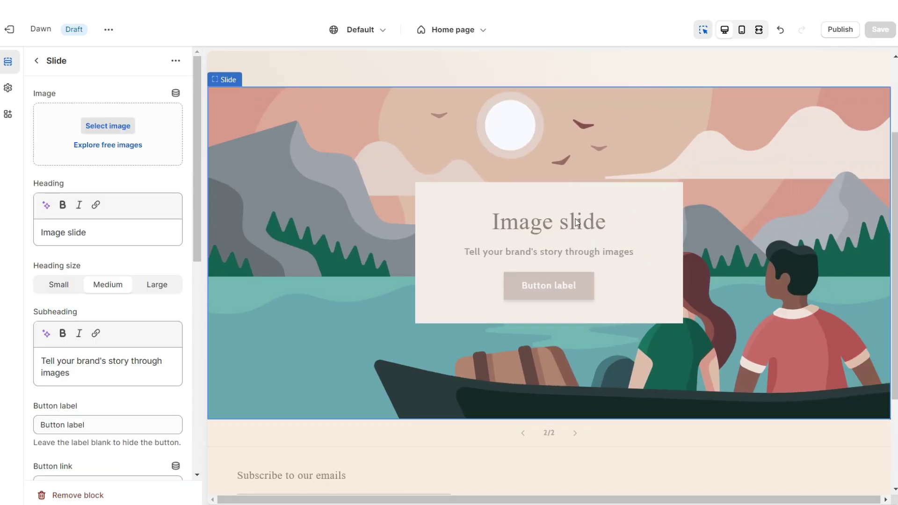
pyautogui.scroll(-9, 98, 354)
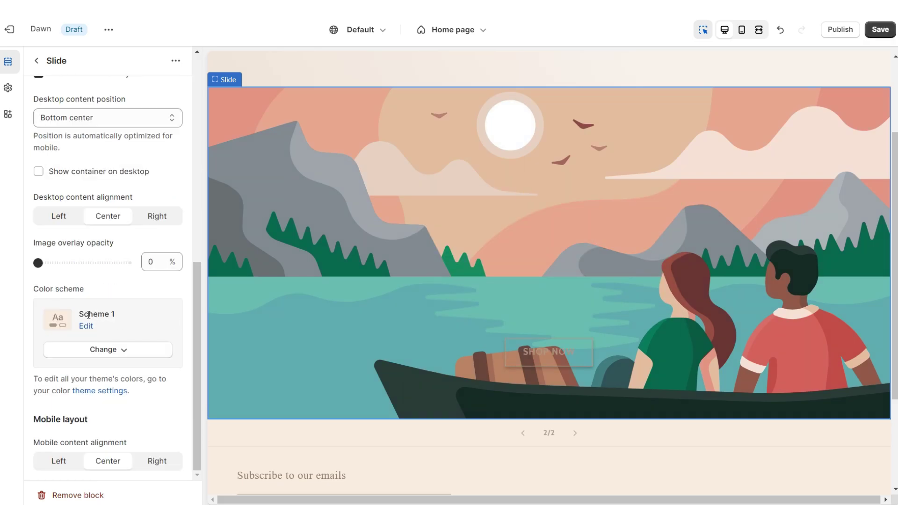
pyautogui.click(560, 430)
# Step: Add a third slide with no heading and its content at Bottom left
pyautogui.click(561, 426)
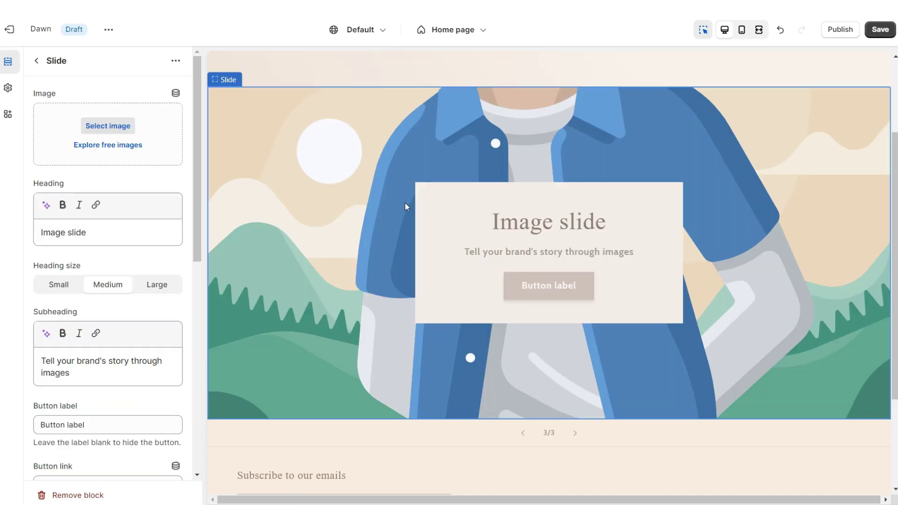
pyautogui.tripleClick(74, 239)
pyautogui.press('BackSpace')
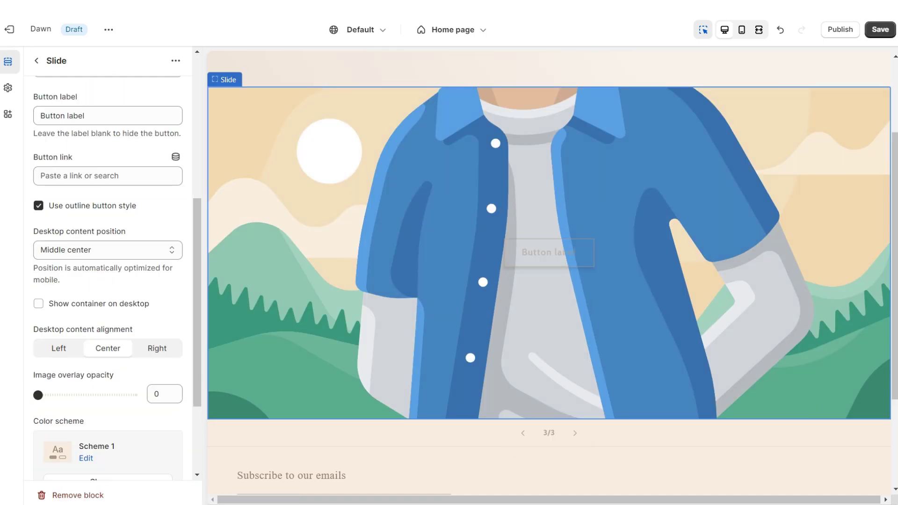
pyautogui.click(83, 243)
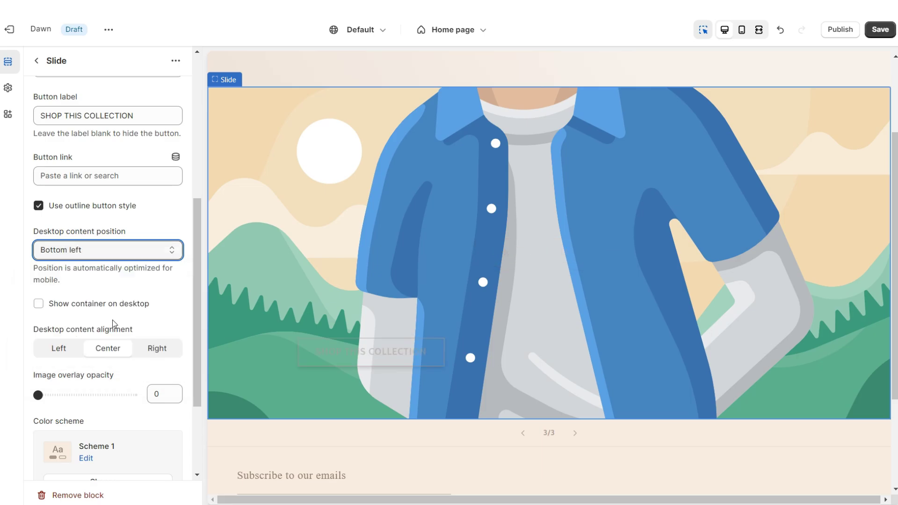
pyautogui.click(104, 334)
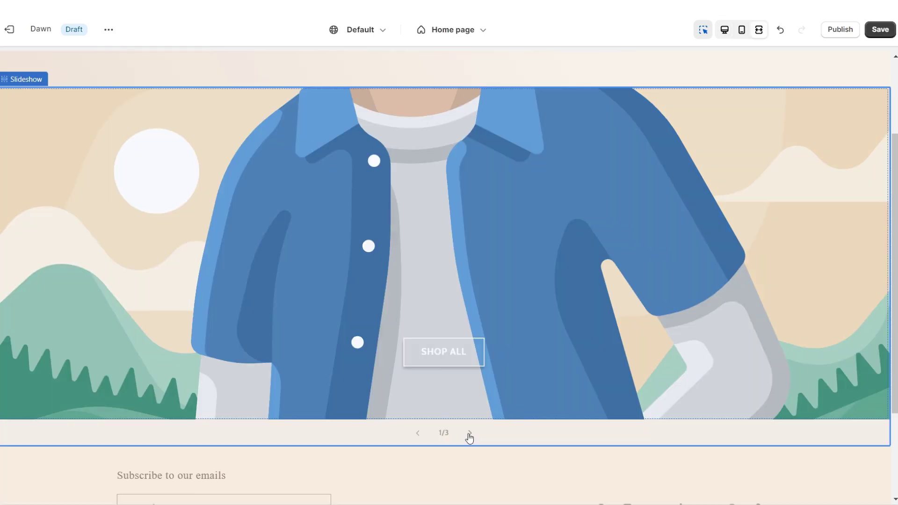
pyautogui.click(469, 434)
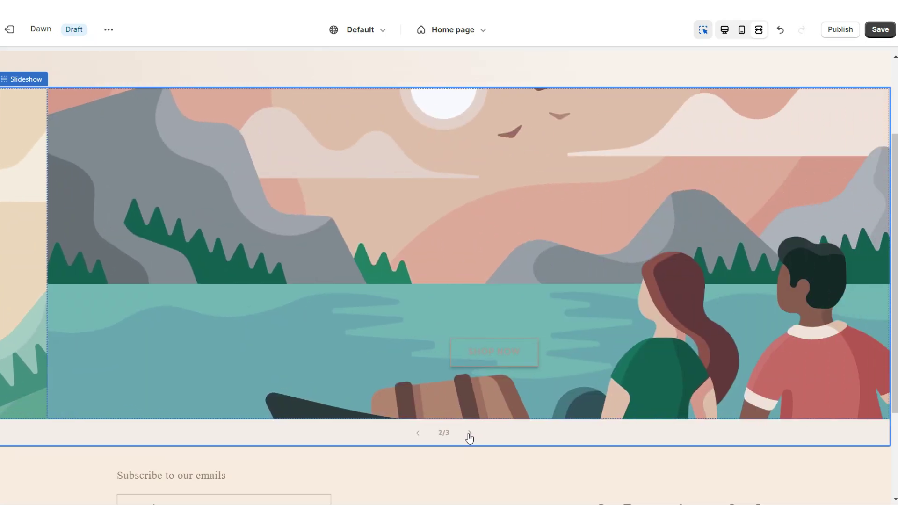
pyautogui.click(469, 434)
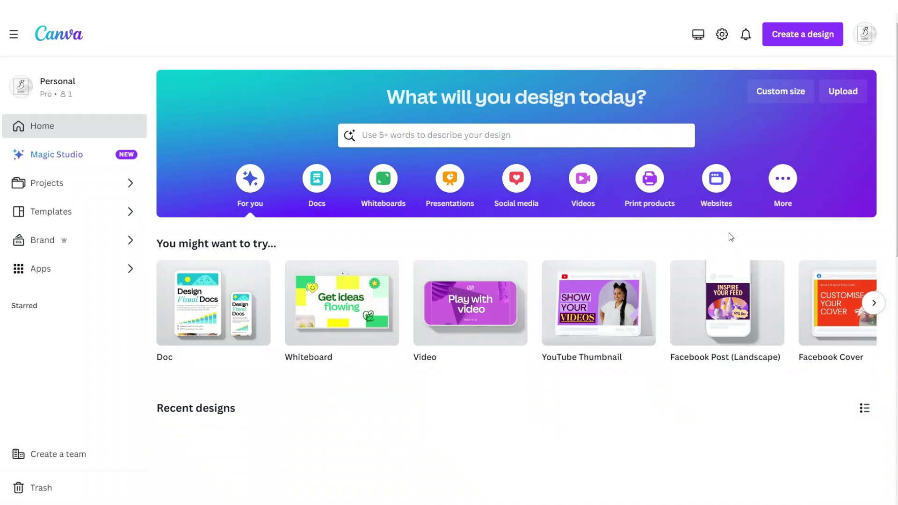
# Step: Create a custom-size Canva design and give it a pale beige background
pyautogui.click(779, 92)
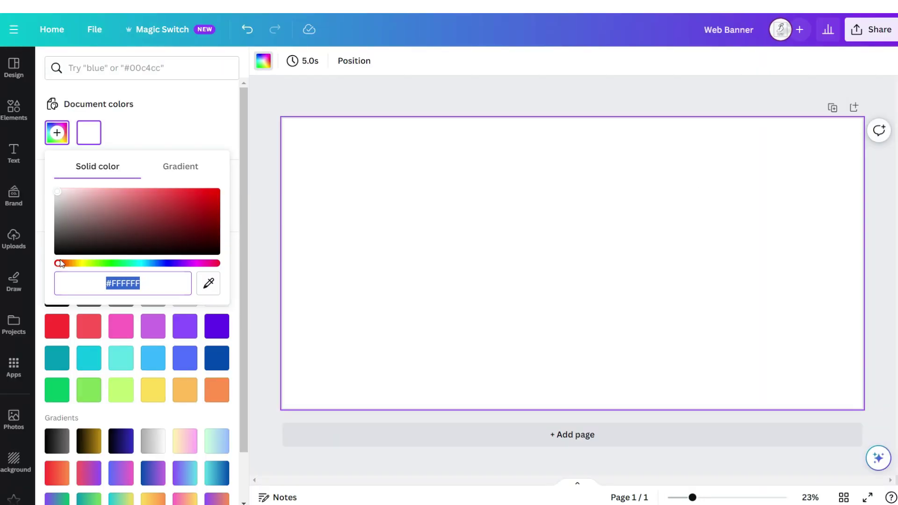
pyautogui.click(61, 263)
pyautogui.click(66, 198)
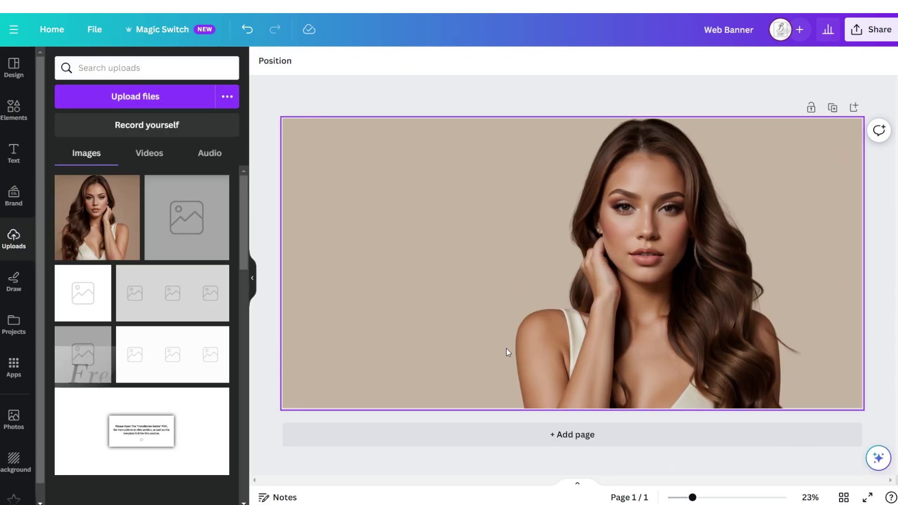
# Step: Resize the brunette and blonde model photos and add a text box for 'New'
pyautogui.moveTo(552, 453); pyautogui.dragTo(553, 408)
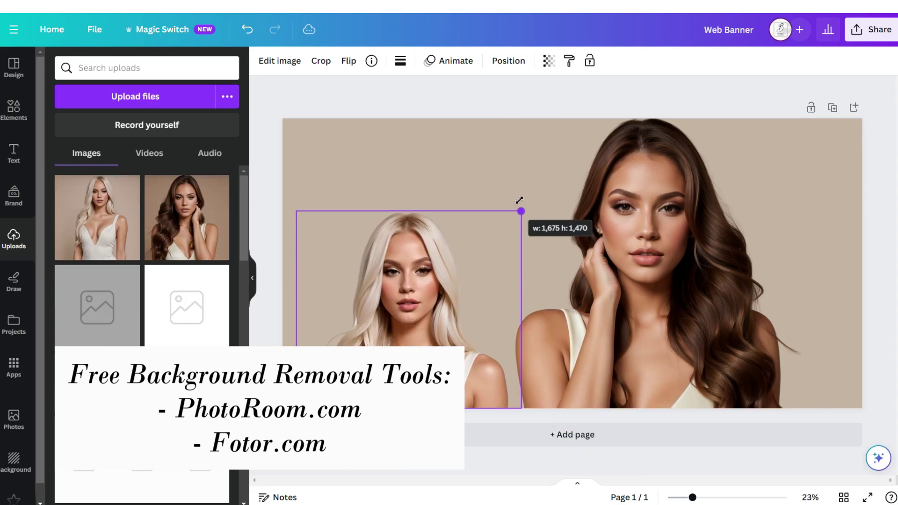
pyautogui.moveTo(523, 211); pyautogui.dragTo(631, 133)
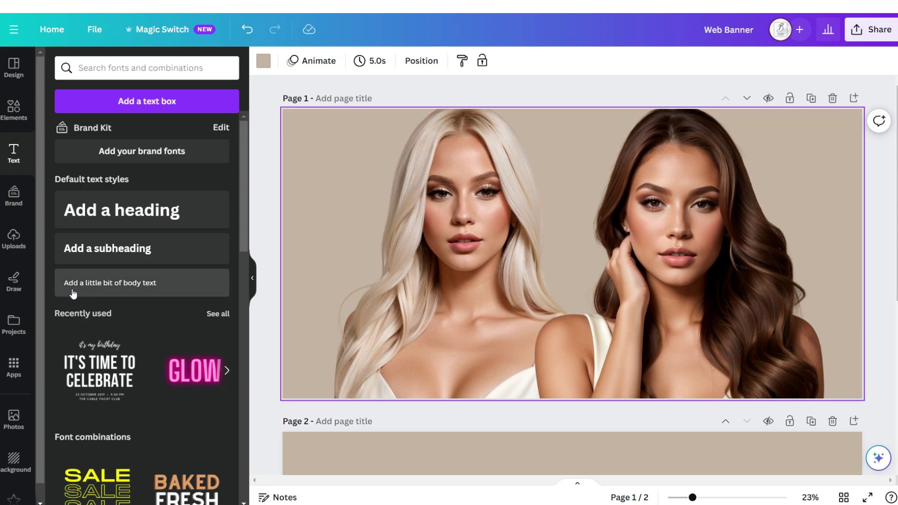
pyautogui.click(72, 289)
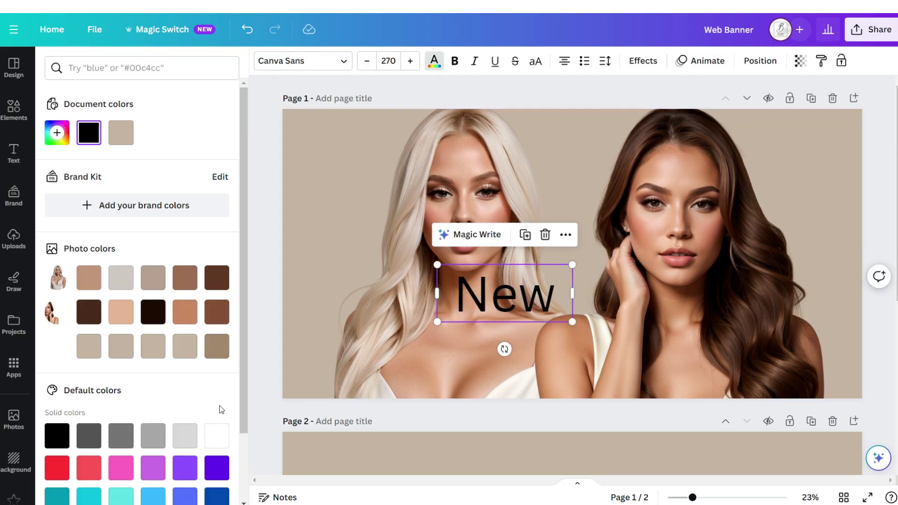
# Step: Style 'New' white in Hamilton with a Lift shadow, then add an 'Arrivals' body text box
pyautogui.click(217, 435)
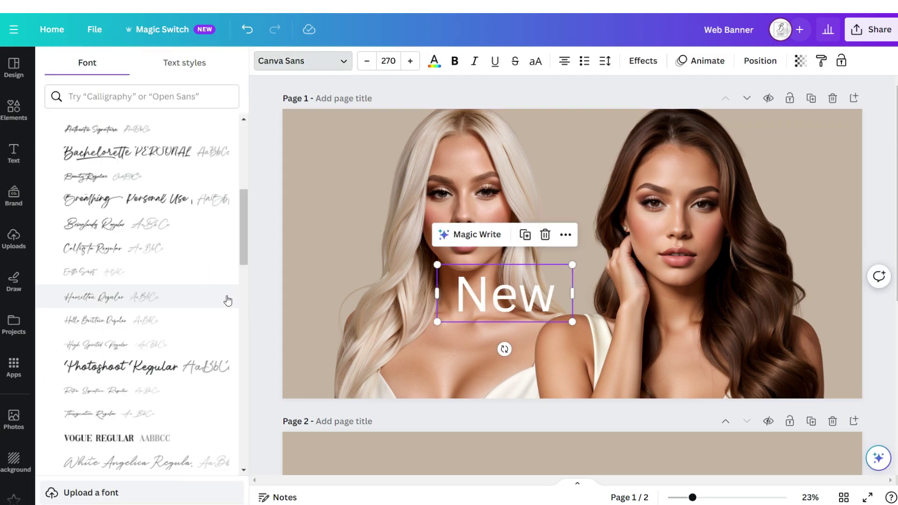
pyautogui.click(228, 300)
pyautogui.click(645, 67)
pyautogui.click(196, 143)
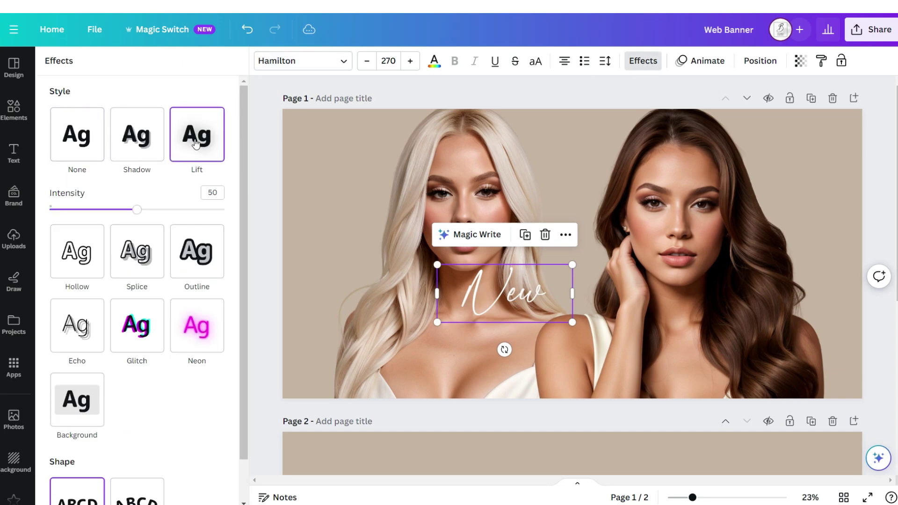
pyautogui.press('Escape')
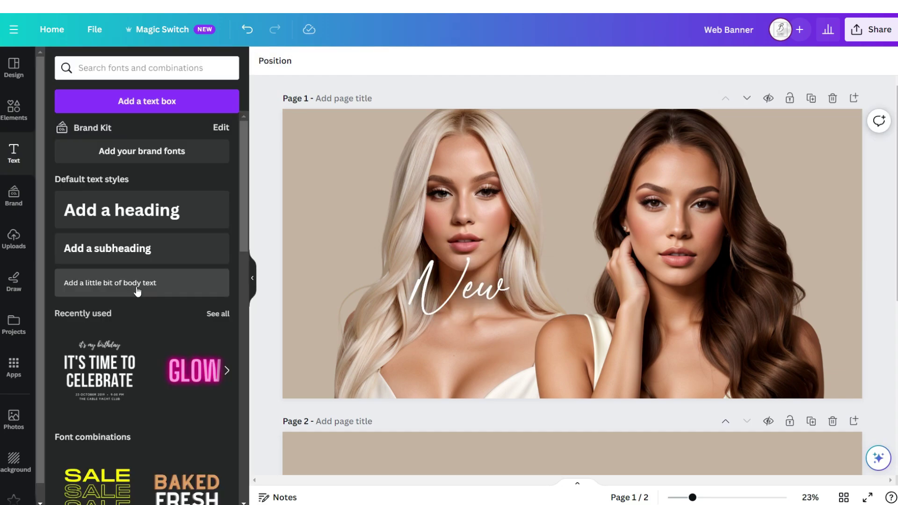
pyautogui.click(137, 292)
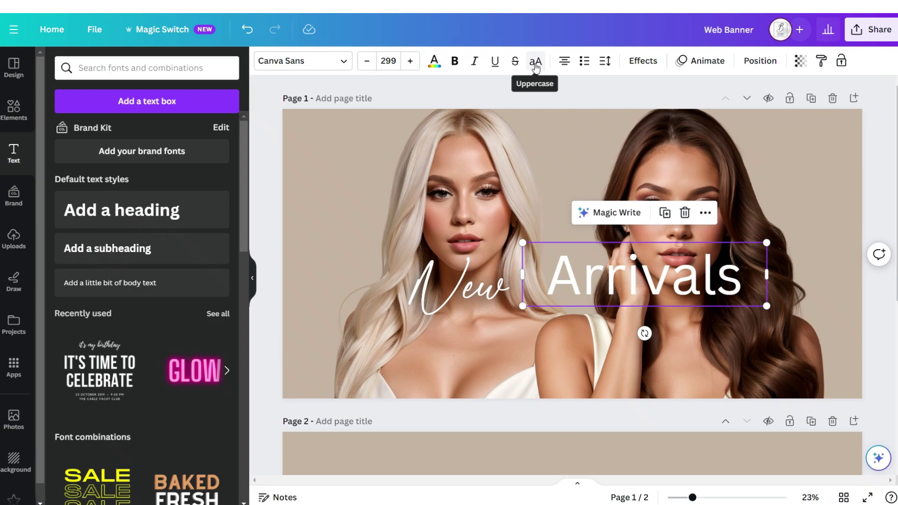
# Step: Make 'ARRIVALS' uppercase in Dream Avenue with a Lift shadow
pyautogui.click(536, 62)
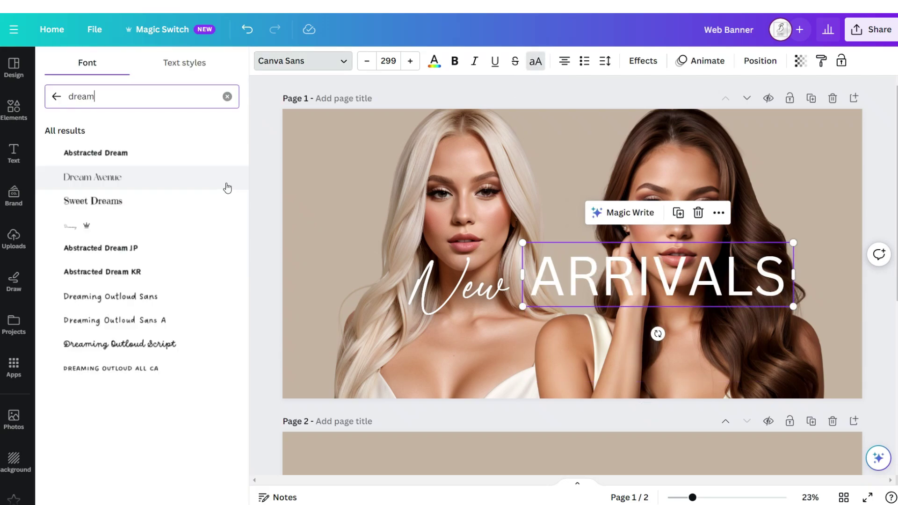
pyautogui.click(227, 185)
pyautogui.click(643, 61)
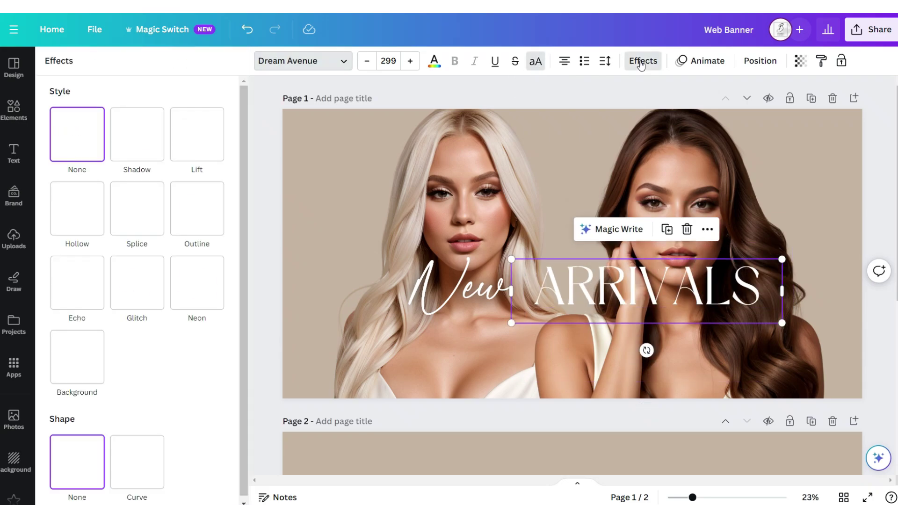
pyautogui.click(197, 143)
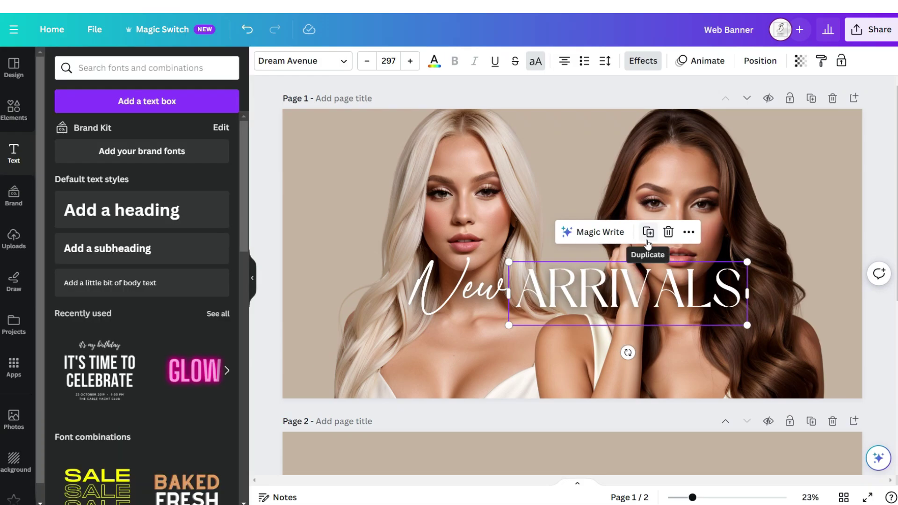
# Step: Duplicate ARRIVALS into a smaller copy beneath it and another copy for a heading
pyautogui.click(648, 241)
pyautogui.moveTo(749, 265); pyautogui.dragTo(745, 332)
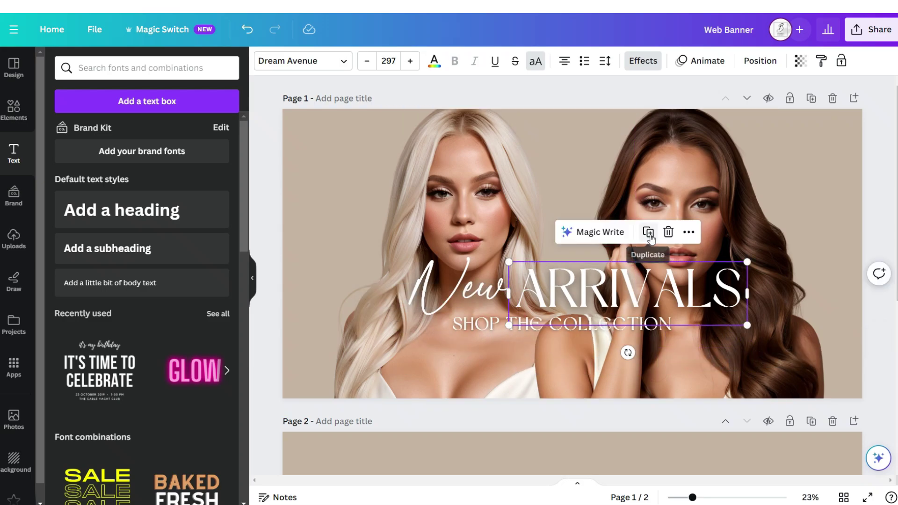
pyautogui.click(648, 232)
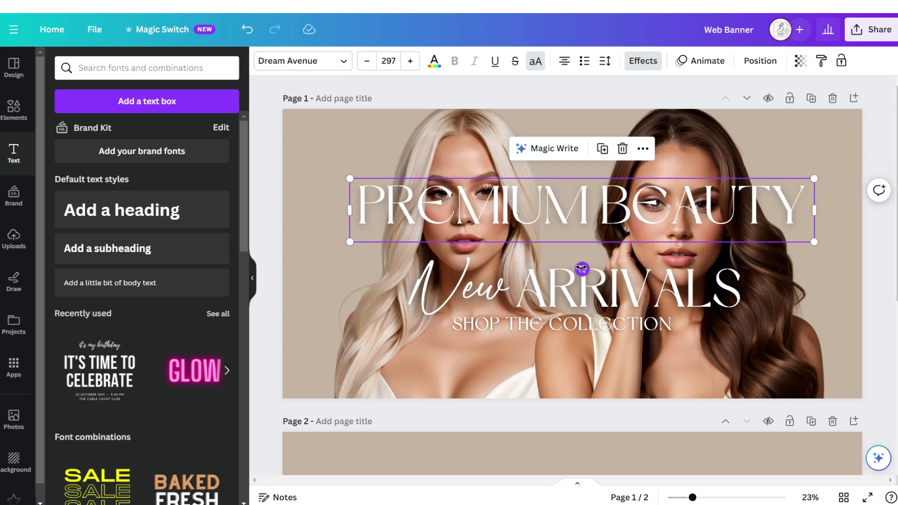
# Step: Run PREMIUM BEAUTY vertically on the right edge and an enlarged, faded PREMIUM on the left
pyautogui.moveTo(582, 269); pyautogui.dragTo(825, 245)
pyautogui.moveTo(800, 401)
pyautogui.mouseDown()
pyautogui.moveTo(814, 340)
pyautogui.moveTo(816, 398)
pyautogui.mouseUp()
pyautogui.hotkey('ctrl', 'd')
pyautogui.moveTo(843, 352); pyautogui.dragTo(324, 369)
pyautogui.doubleClick(310, 206)
pyautogui.press('BackSpace')
pyautogui.press('Escape')
pyautogui.moveTo(335, 253); pyautogui.dragTo(357, 94)
pyautogui.click(800, 61)
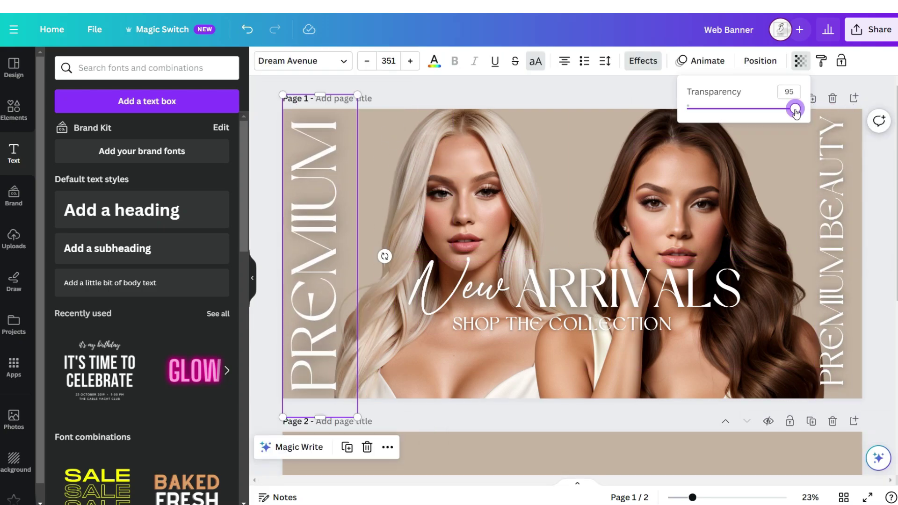
pyautogui.moveTo(792, 112); pyautogui.dragTo(742, 108)
pyautogui.click(864, 103)
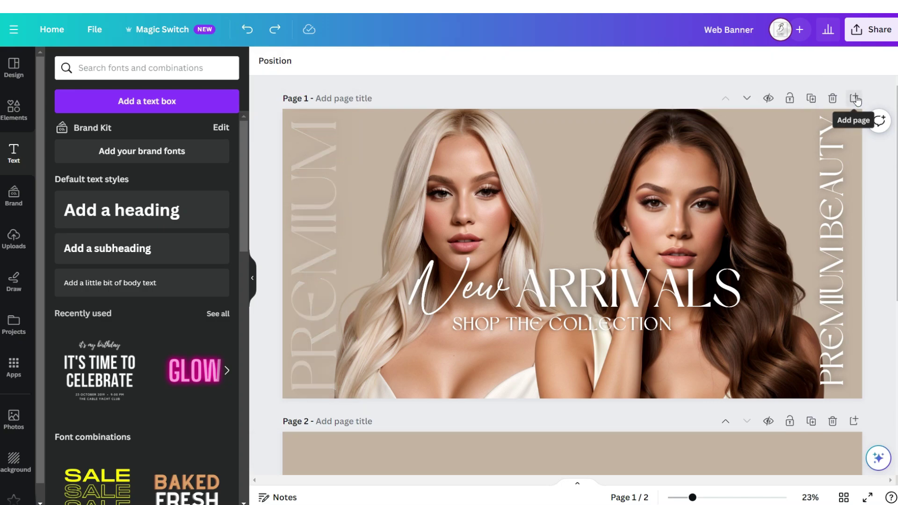
# Step: Add a new page and give its background a pale cream colour
pyautogui.click(854, 98)
pyautogui.click(264, 61)
pyautogui.click(56, 133)
pyautogui.moveTo(83, 205); pyautogui.dragTo(74, 195)
# Step: Add a square frame from Elements > Frames to Page 2
pyautogui.click(20, 119)
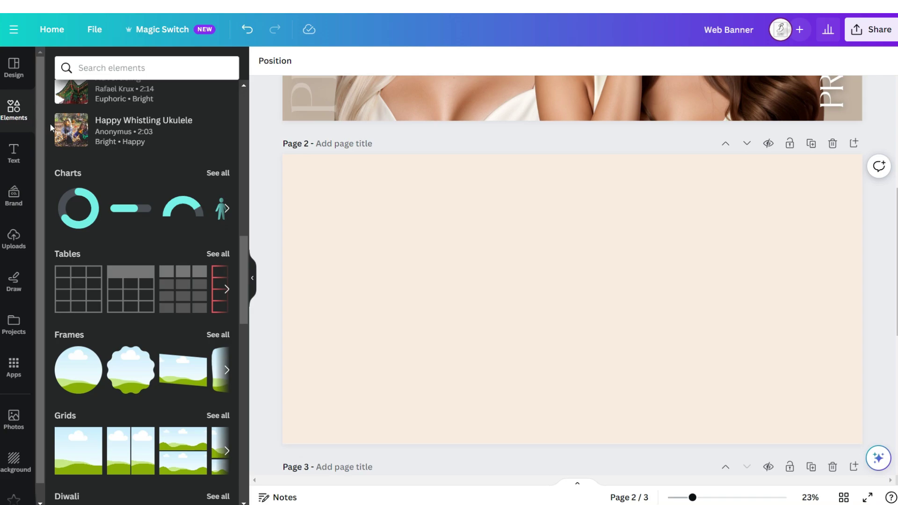
pyautogui.click(218, 335)
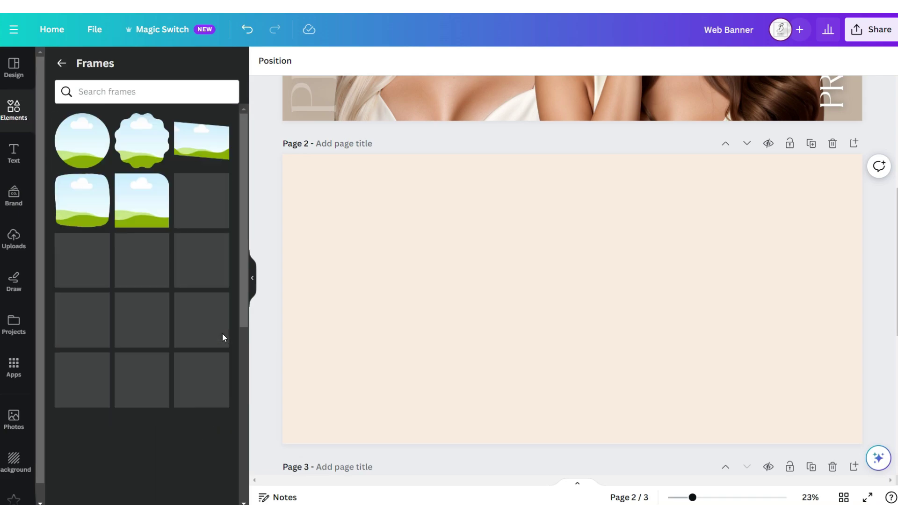
pyautogui.scroll(-5, 141, 328)
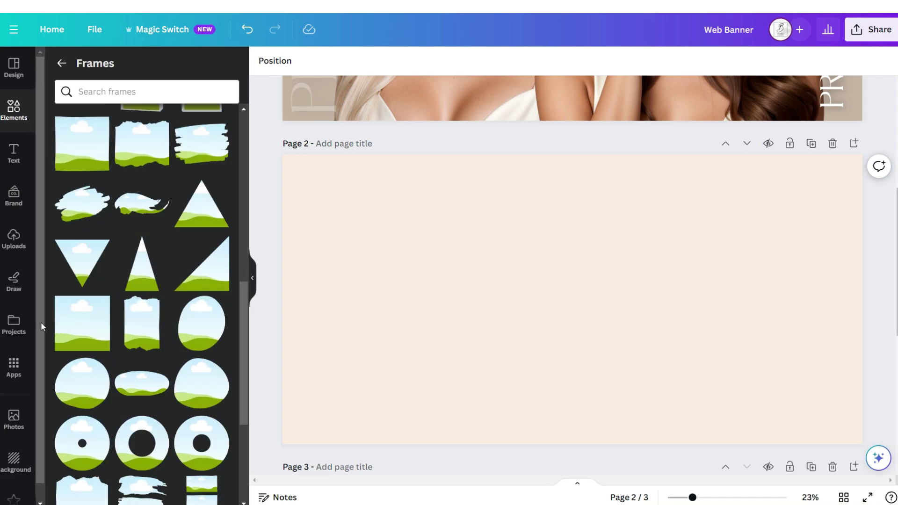
pyautogui.click(66, 324)
# Step: Duplicate and tilt the frame, send the copy to back, and drop the brunette photo into the centre frame
pyautogui.click(551, 153)
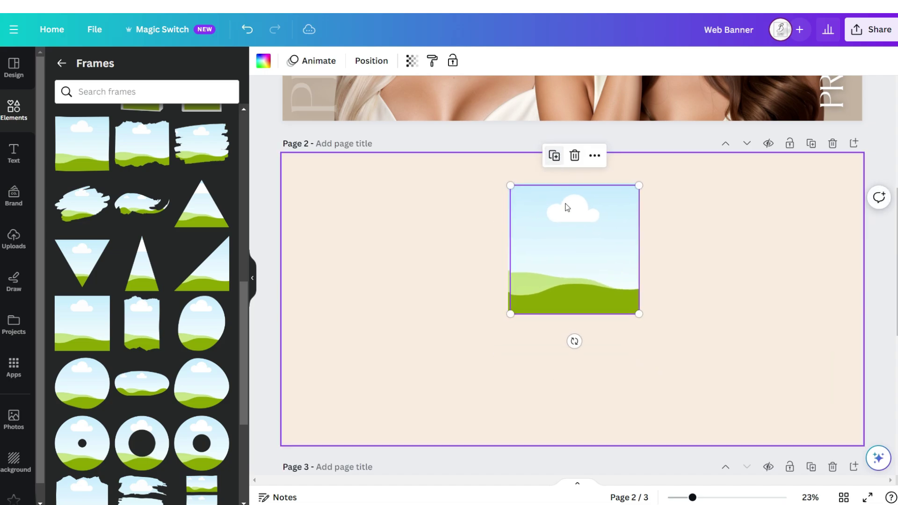
pyautogui.moveTo(565, 195); pyautogui.dragTo(487, 205)
pyautogui.moveTo(494, 350); pyautogui.dragTo(499, 357)
pyautogui.click(369, 61)
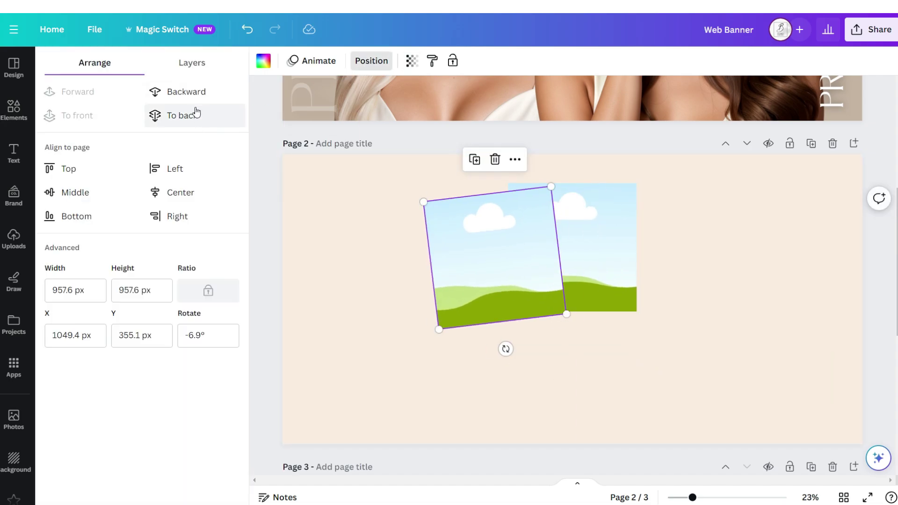
pyautogui.click(178, 115)
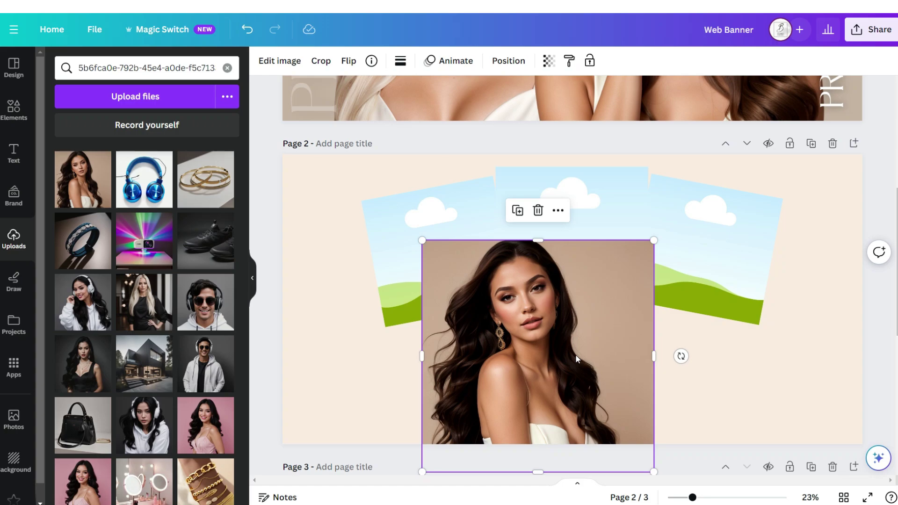
pyautogui.moveTo(565, 358); pyautogui.dragTo(584, 276)
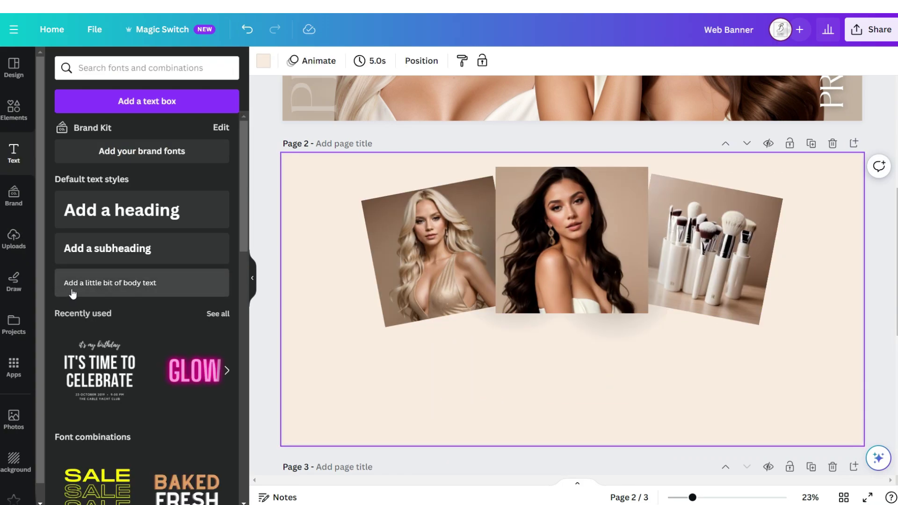
# Step: Add 'SHOP OUR' body text in uppercase, bold, italic and muted mauve
pyautogui.click(72, 293)
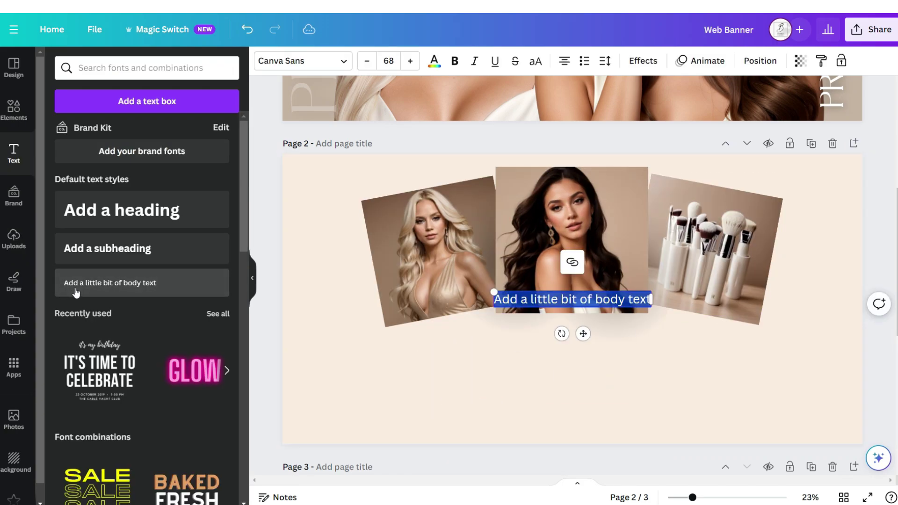
pyautogui.write('Shop Our')
pyautogui.click(536, 62)
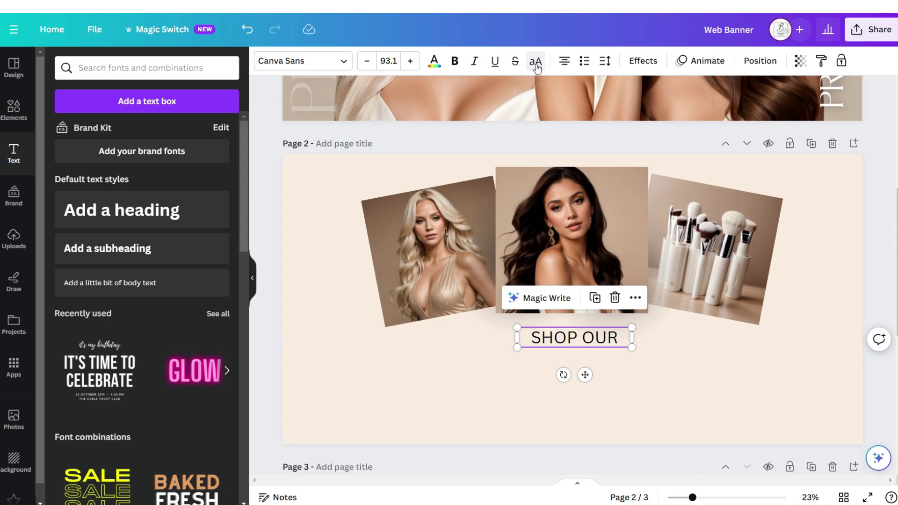
pyautogui.click(457, 64)
pyautogui.click(474, 61)
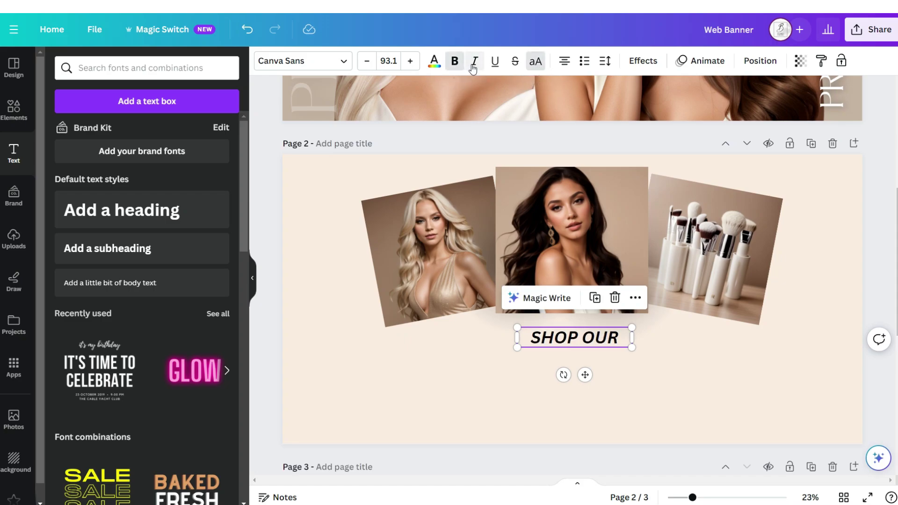
pyautogui.click(434, 61)
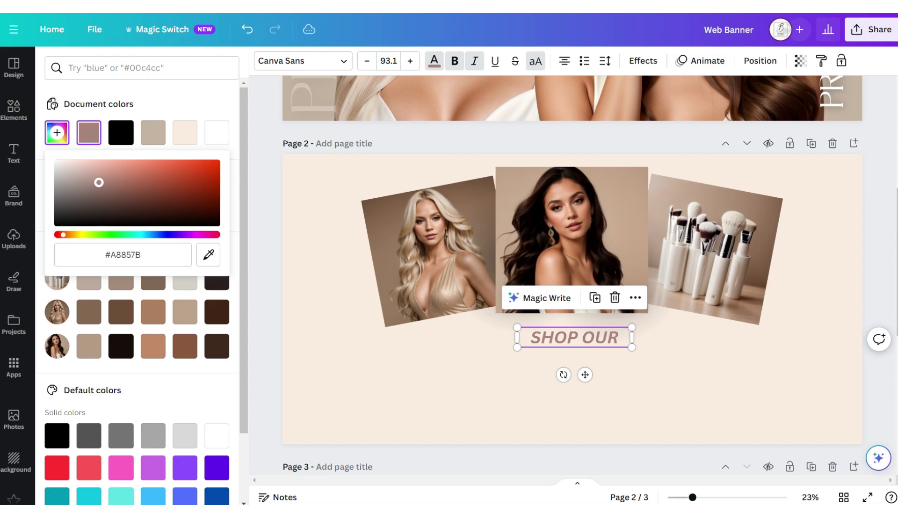
pyautogui.press('Escape')
# Step: Duplicate it into a wider 'BESTSELLERS' in uppercase grey Dream Avenue
pyautogui.click(594, 298)
pyautogui.moveTo(591, 362); pyautogui.dragTo(670, 385)
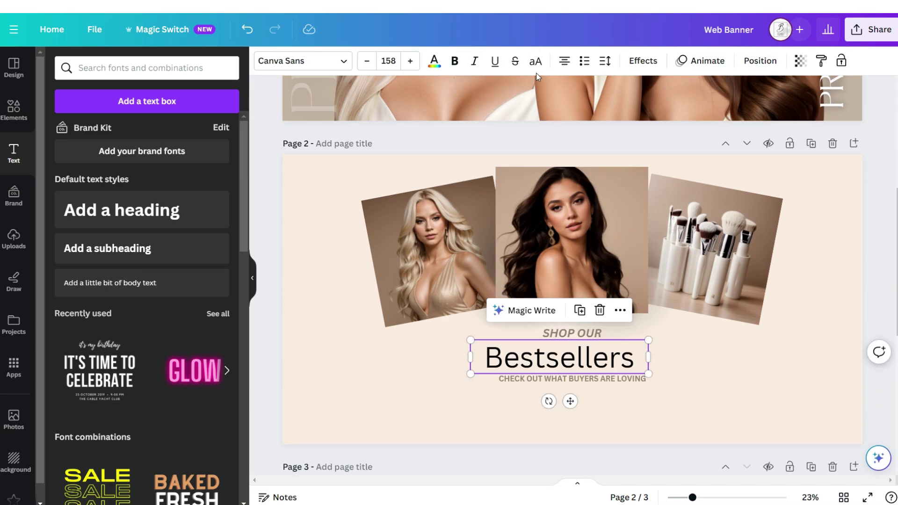
pyautogui.click(536, 61)
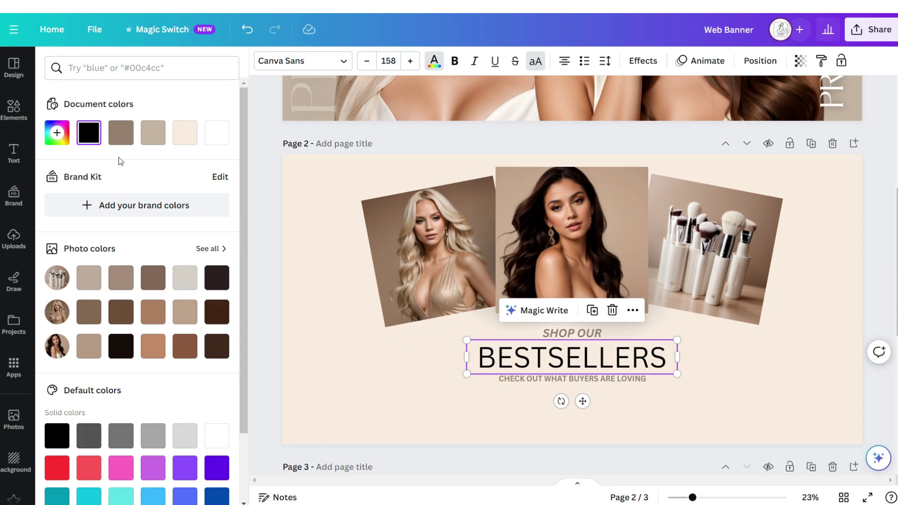
pyautogui.click(121, 134)
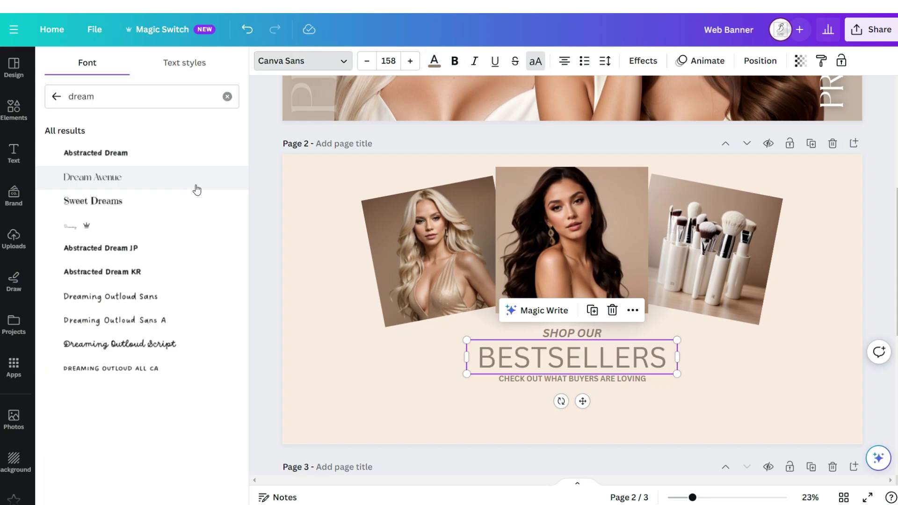
pyautogui.click(194, 187)
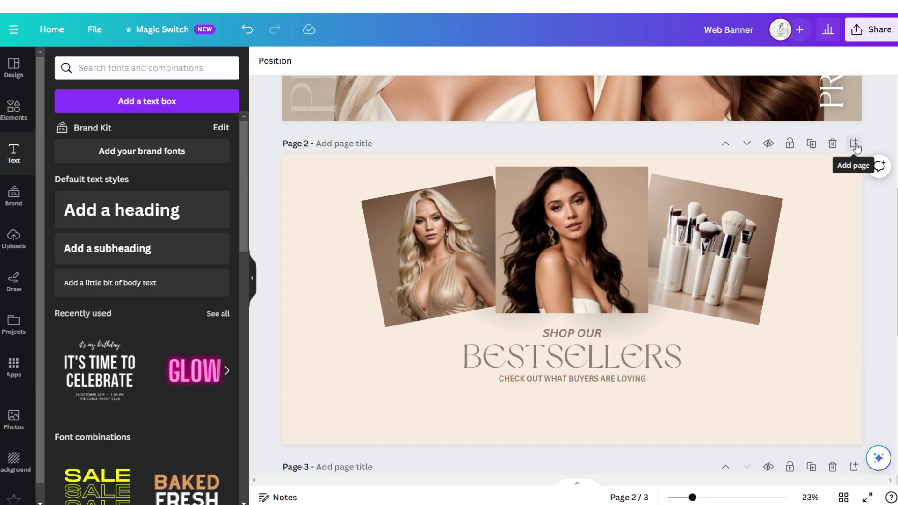
# Step: Add a third page with a landscape image frame
pyautogui.click(853, 144)
pyautogui.click(14, 110)
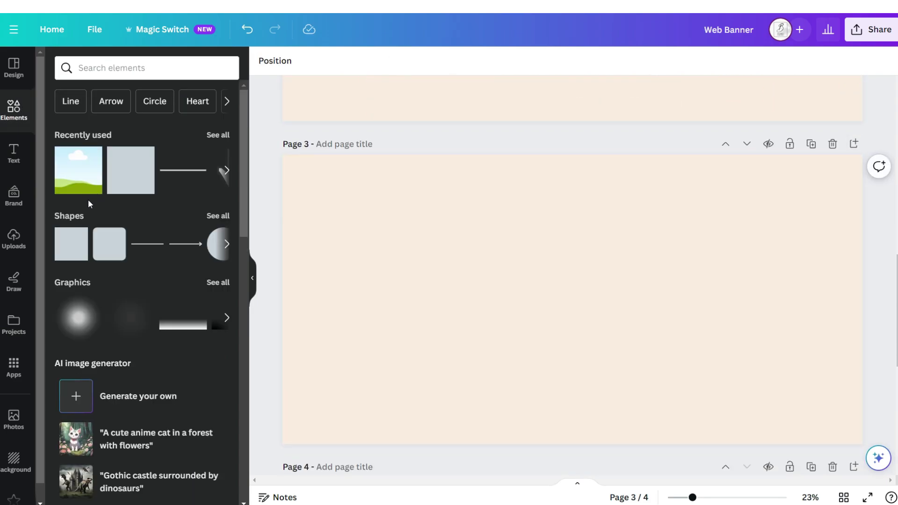
pyautogui.click(86, 187)
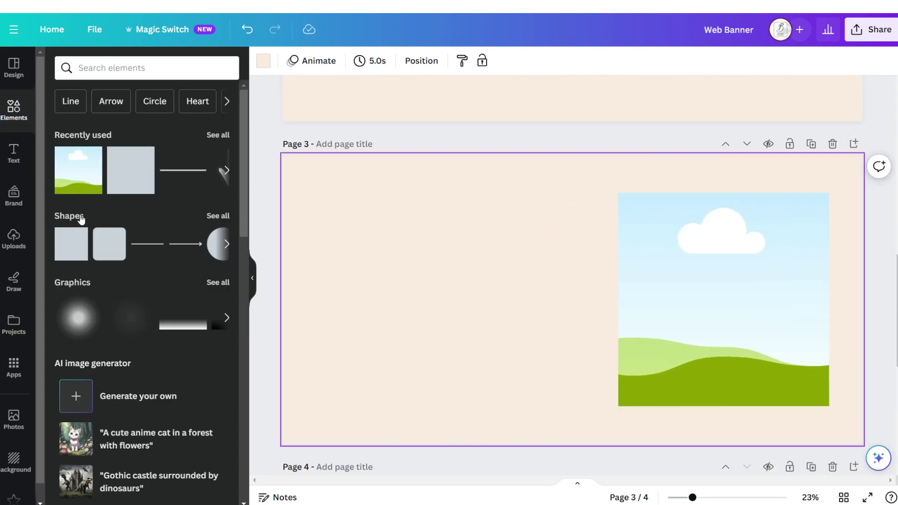
# Step: Place a square behind the image frame and fill the frame with the woman's photo
pyautogui.click(71, 244)
pyautogui.moveTo(572, 300); pyautogui.dragTo(654, 226)
pyautogui.moveTo(697, 267); pyautogui.dragTo(837, 415)
pyautogui.hotkey('ctrl', 'z')
pyautogui.click(820, 61)
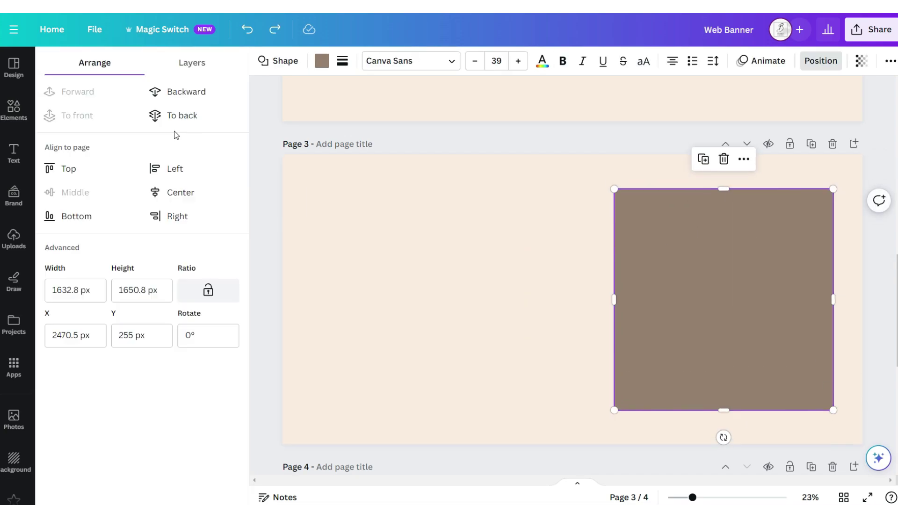
pyautogui.click(180, 116)
pyautogui.hotkey('ctrl', 'v')
pyautogui.moveTo(553, 361); pyautogui.dragTo(678, 351)
# Step: Add the word 'Shop' in a script font to page 3
pyautogui.click(14, 154)
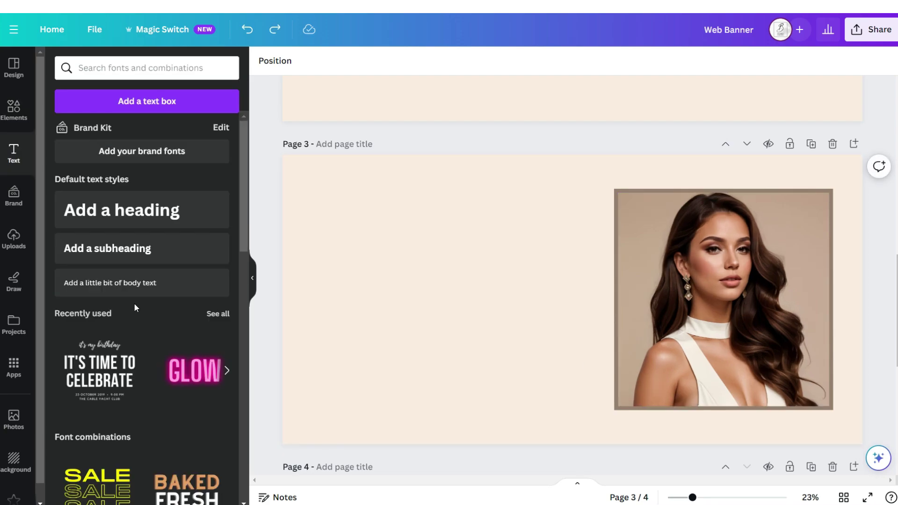
pyautogui.click(126, 283)
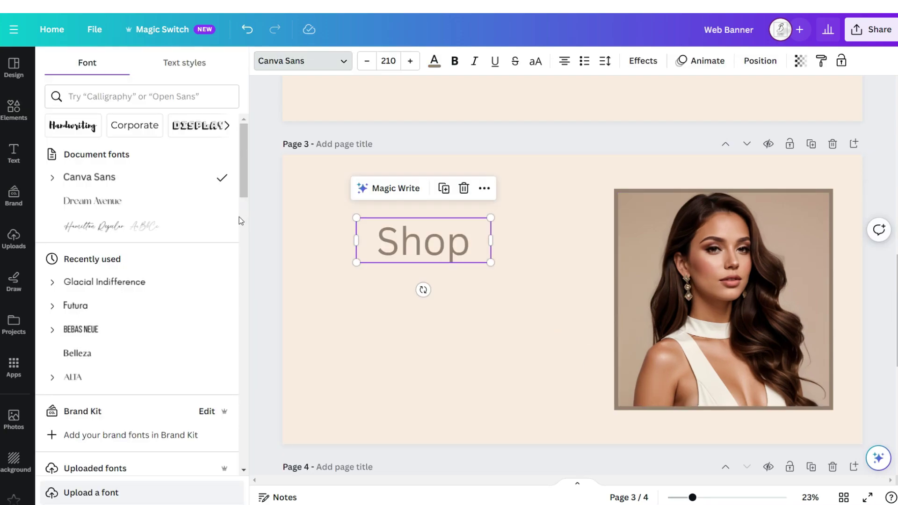
pyautogui.click(225, 226)
pyautogui.press('Escape')
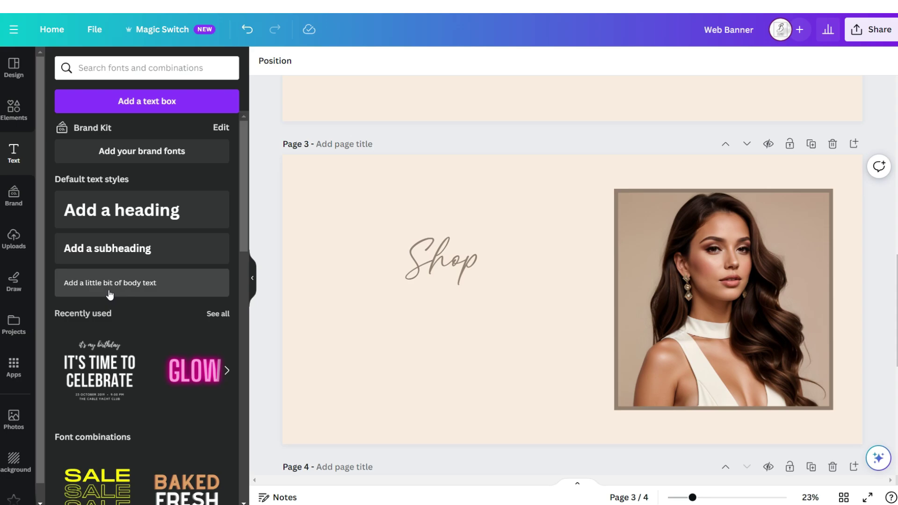
# Step: Add a 'This Season' heading in Dream Avenue
pyautogui.click(110, 283)
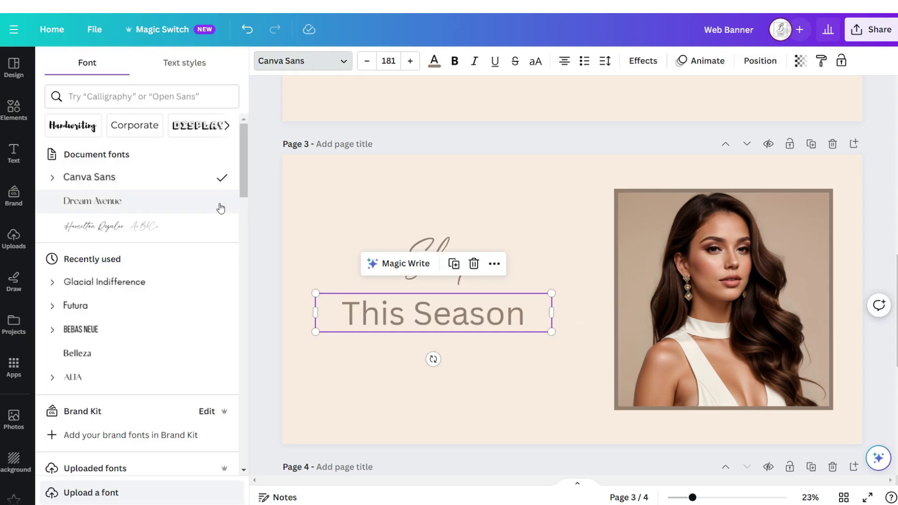
pyautogui.click(220, 208)
pyautogui.press('Escape')
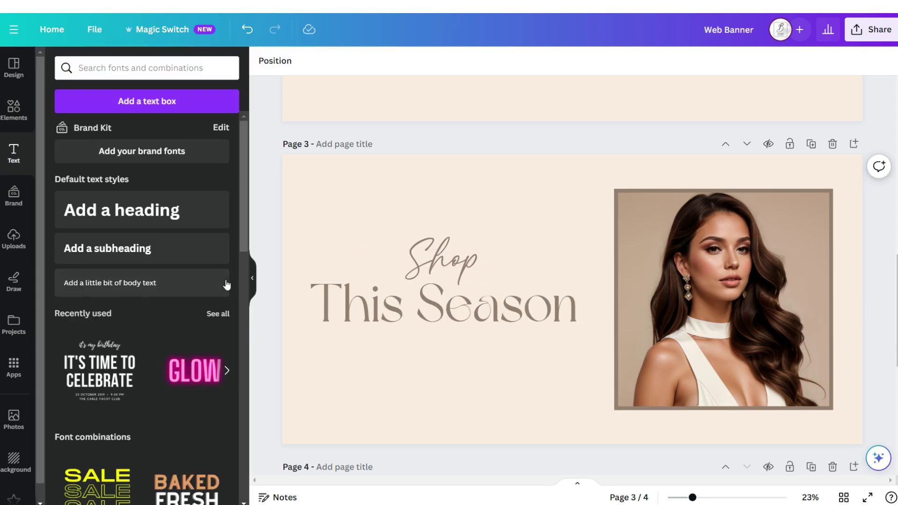
# Step: Add the tagline 'NEW FALL COLLECTION!' in uppercase bold
pyautogui.click(219, 282)
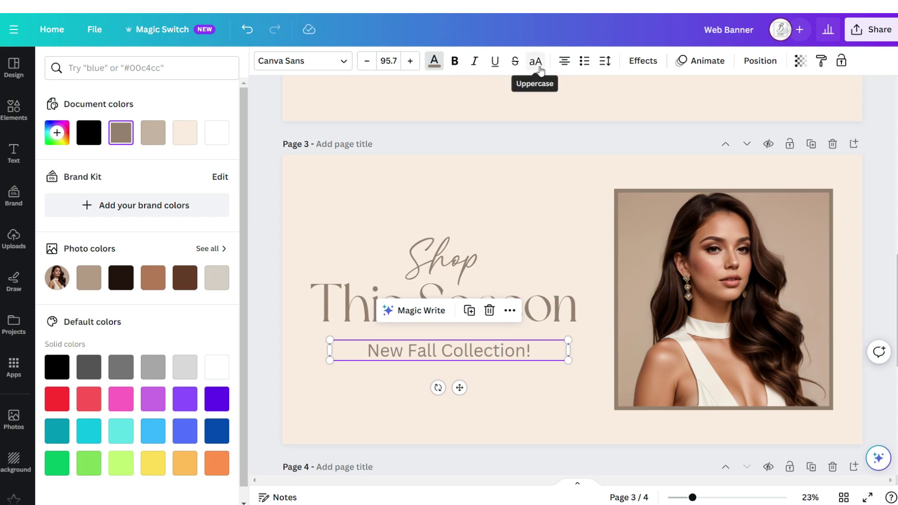
pyautogui.click(535, 61)
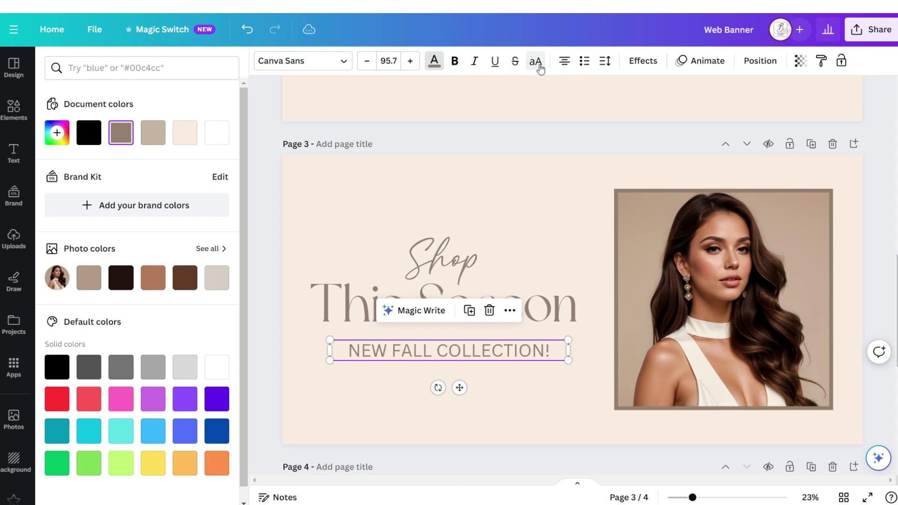
pyautogui.click(454, 61)
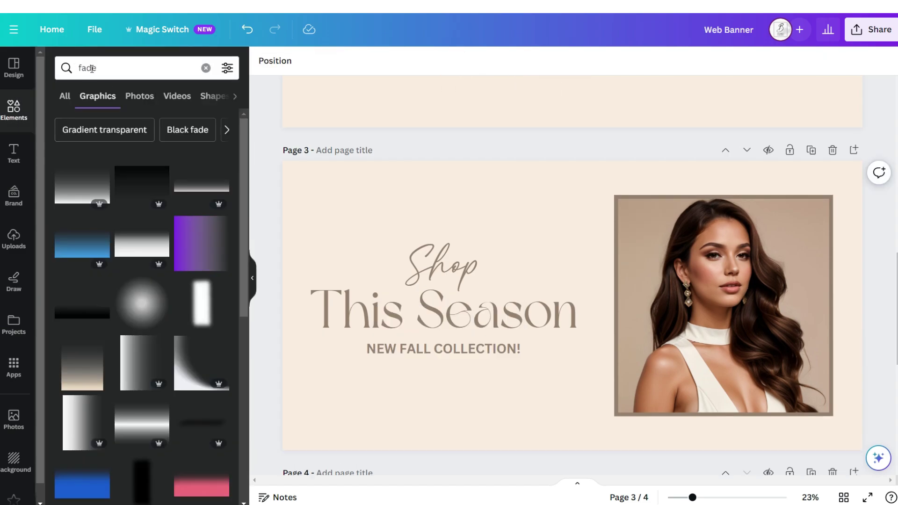
# Step: Add the black fade graphic and shape it into a thin strip along page 3's top
pyautogui.scroll(-4, 184, 220)
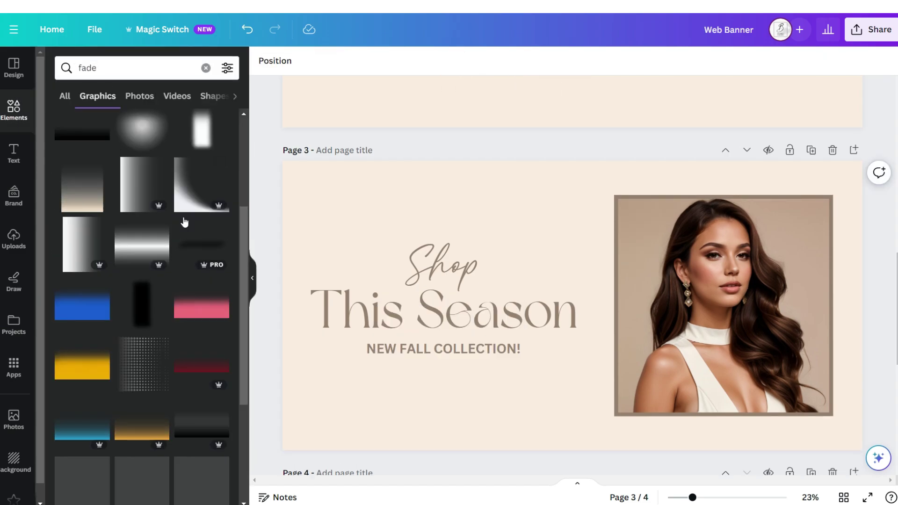
pyautogui.click(148, 318)
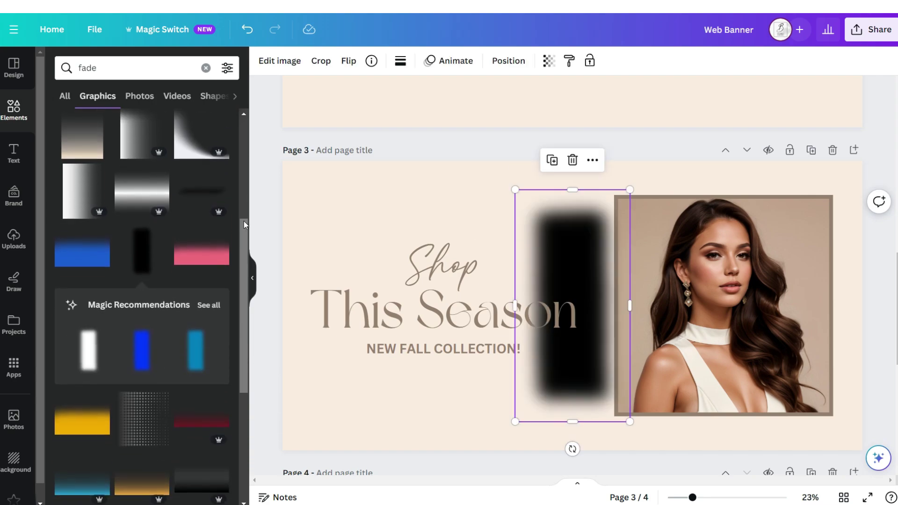
pyautogui.scroll(-2, 243, 221)
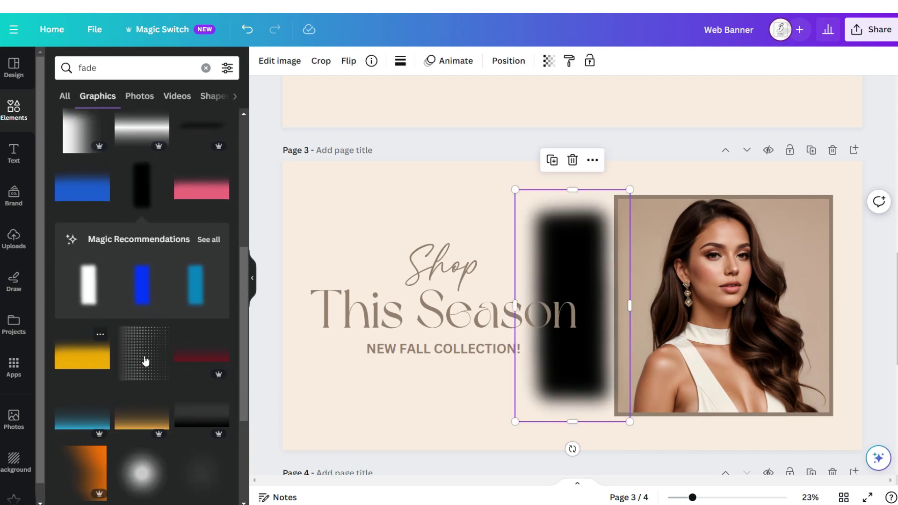
pyautogui.moveTo(572, 449); pyautogui.dragTo(431, 307)
pyautogui.moveTo(514, 309); pyautogui.dragTo(315, 210)
pyautogui.moveTo(516, 247); pyautogui.dragTo(524, 193)
# Step: Copy the fade strip onto pages 2 and 1, then download page 1 as a PNG
pyautogui.rightClick(295, 186)
pyautogui.click(329, 155)
pyautogui.scroll(5, 385, 217)
pyautogui.click(328, 178)
pyautogui.hotkey('ctrl', 'v')
pyautogui.scroll(5, 327, 187)
pyautogui.hotkey('ctrl', 'v')
pyautogui.scroll(5, 231, 173)
pyautogui.scroll(-10, 263, 171)
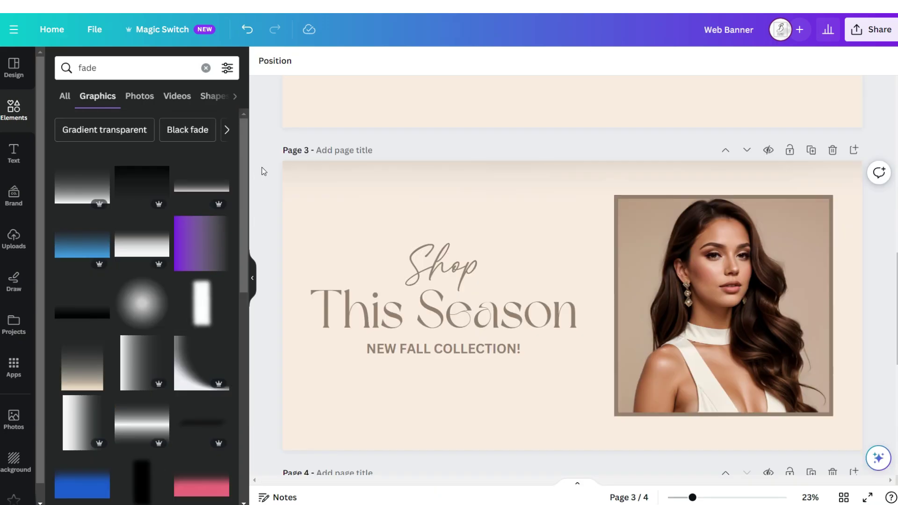
pyautogui.scroll(7, 264, 171)
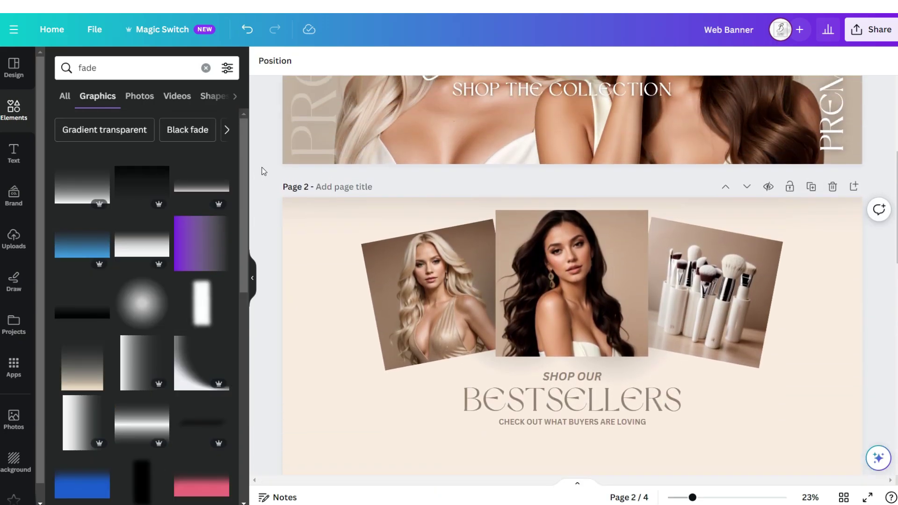
pyautogui.scroll(5, 262, 169)
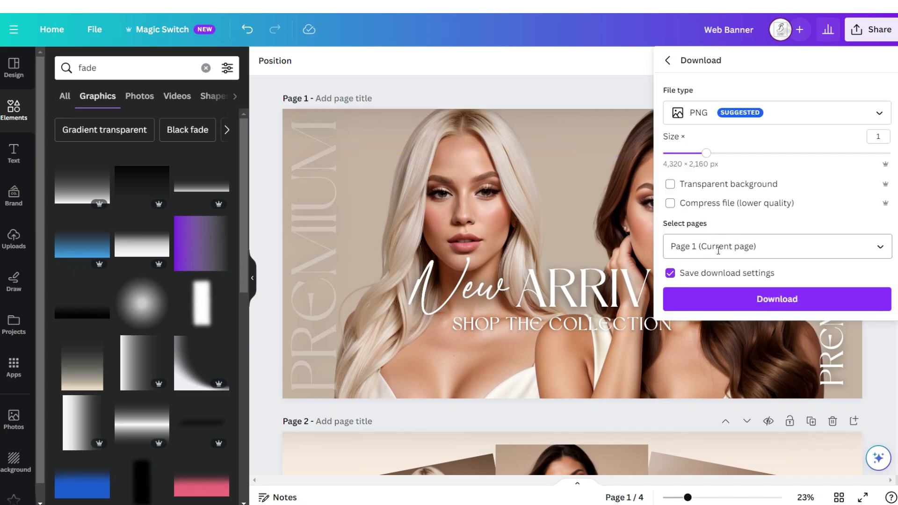
pyautogui.click(767, 302)
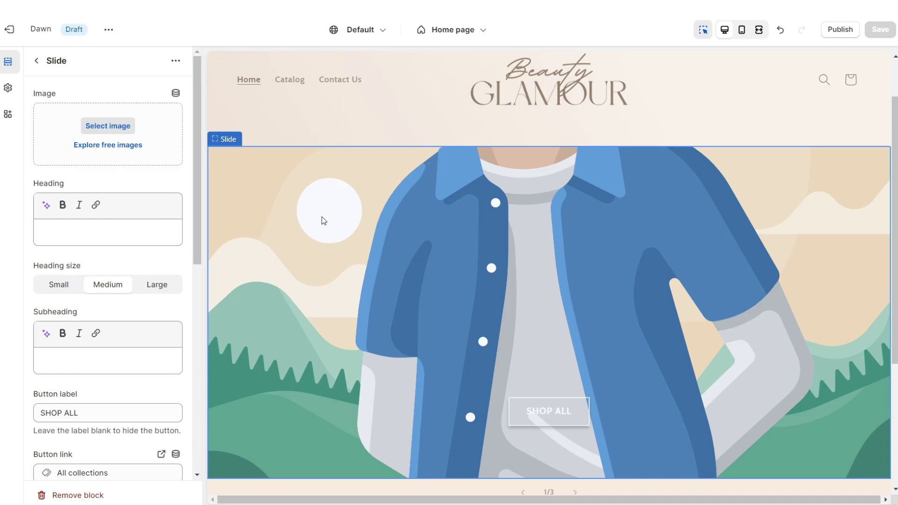
# Step: Use the New Arrivals banner, set height to Adapt to first image, Dots pagination, and the Bestsellers banner for slide 2
pyautogui.click(113, 129)
pyautogui.click(708, 449)
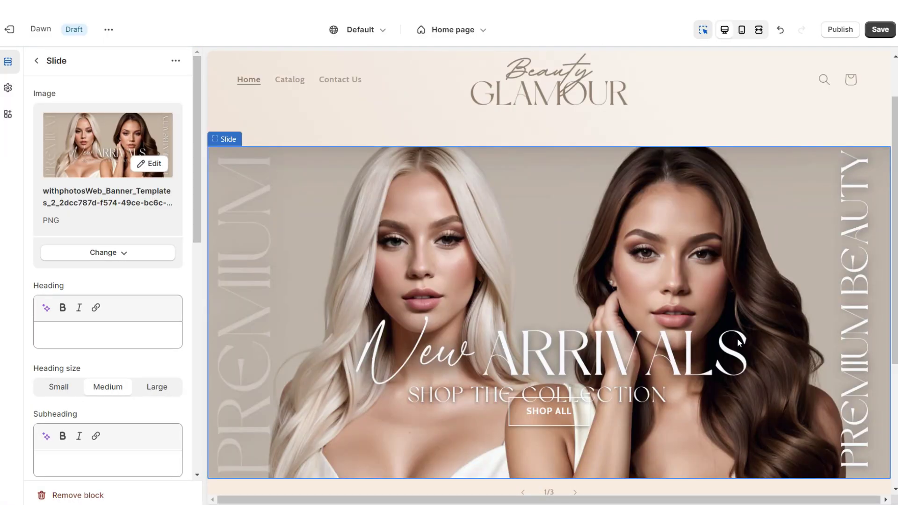
pyautogui.click(36, 61)
pyautogui.click(66, 166)
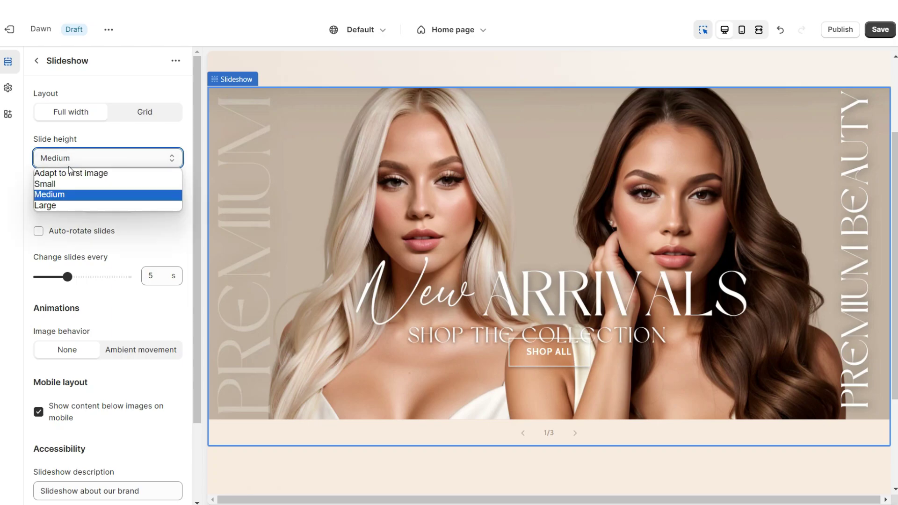
pyautogui.click(76, 174)
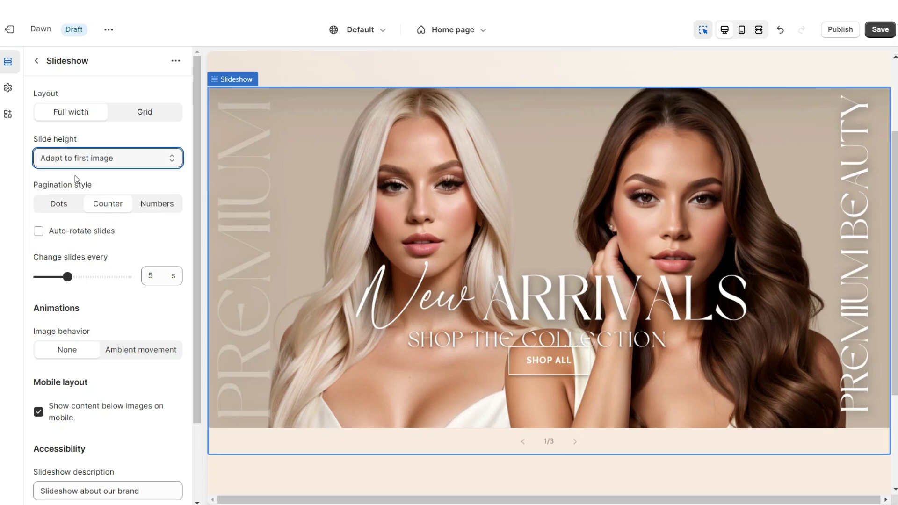
pyautogui.click(59, 205)
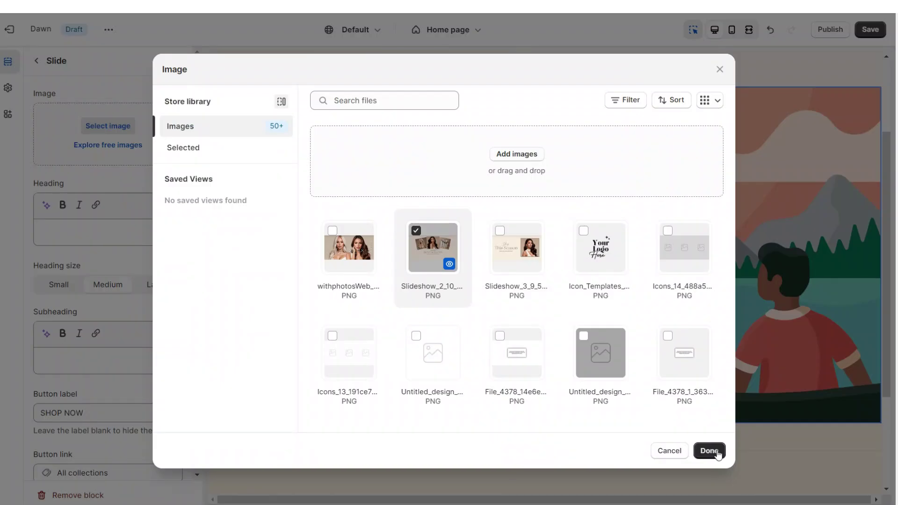
pyautogui.click(717, 454)
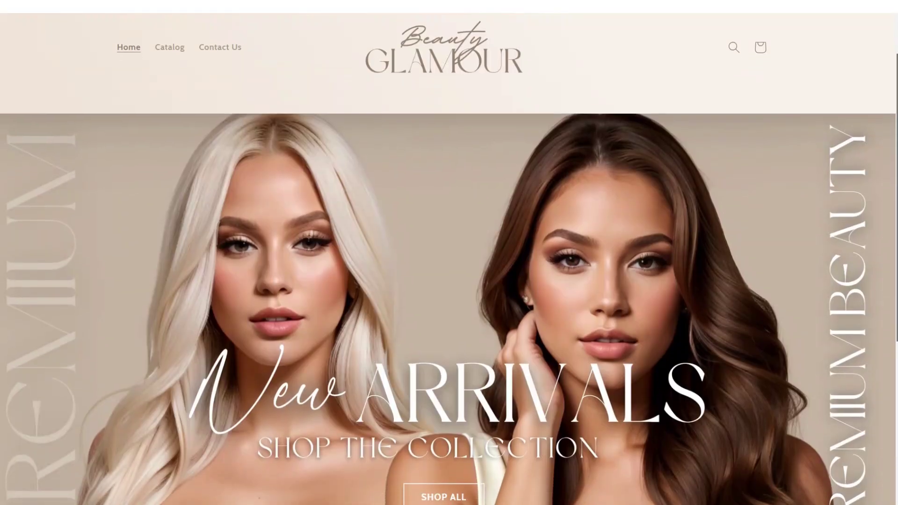
pyautogui.scroll(-2, 494, 420)
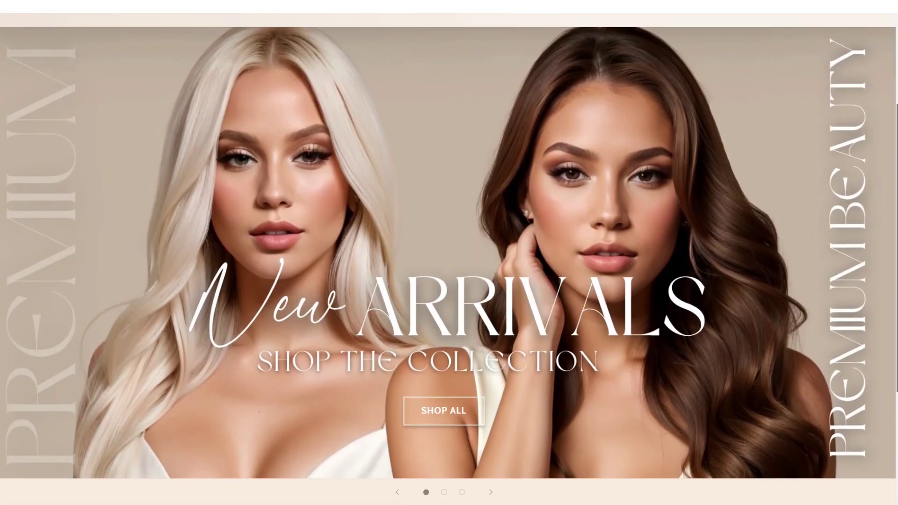
pyautogui.click(491, 500)
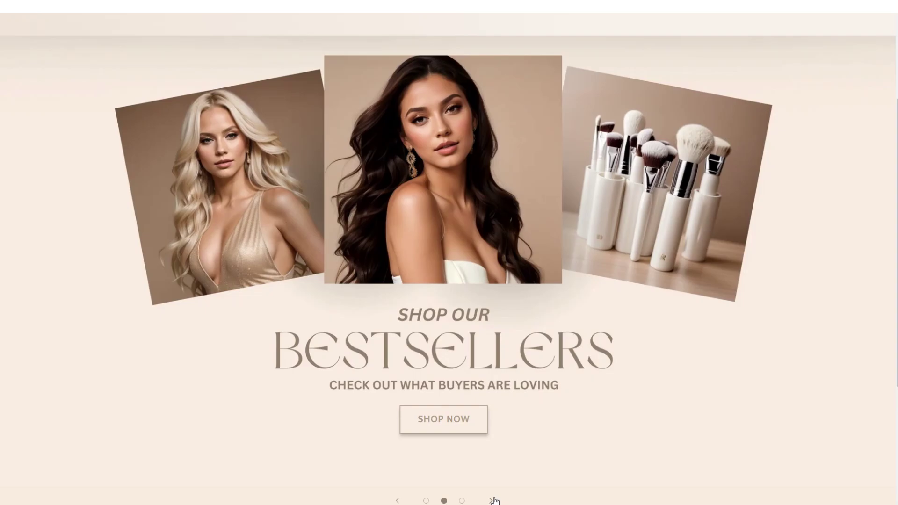
pyautogui.click(492, 500)
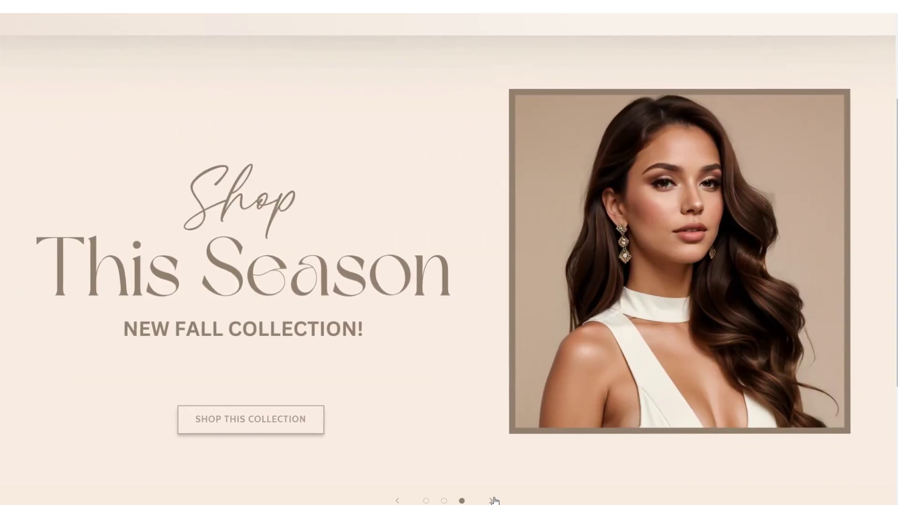
pyautogui.click(492, 501)
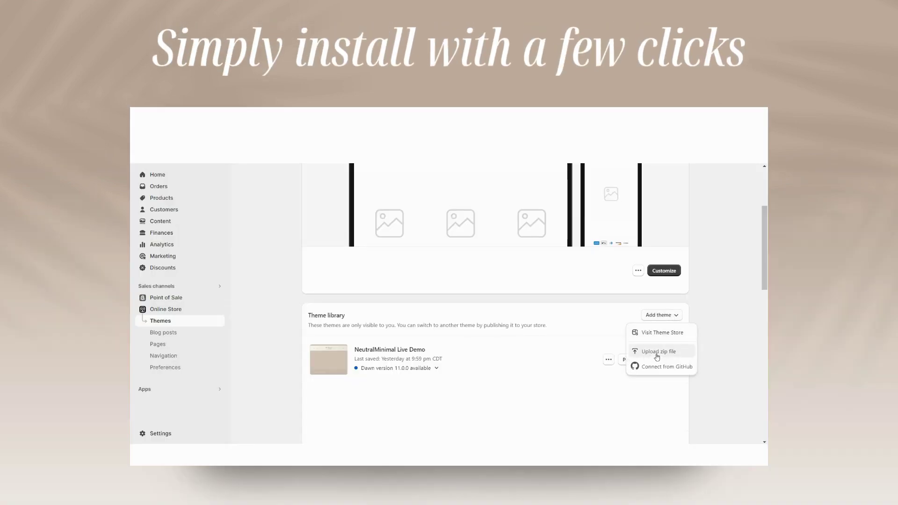
# Step: Upload ShopifyThemeTemplate.zip as a new theme
pyautogui.click(657, 351)
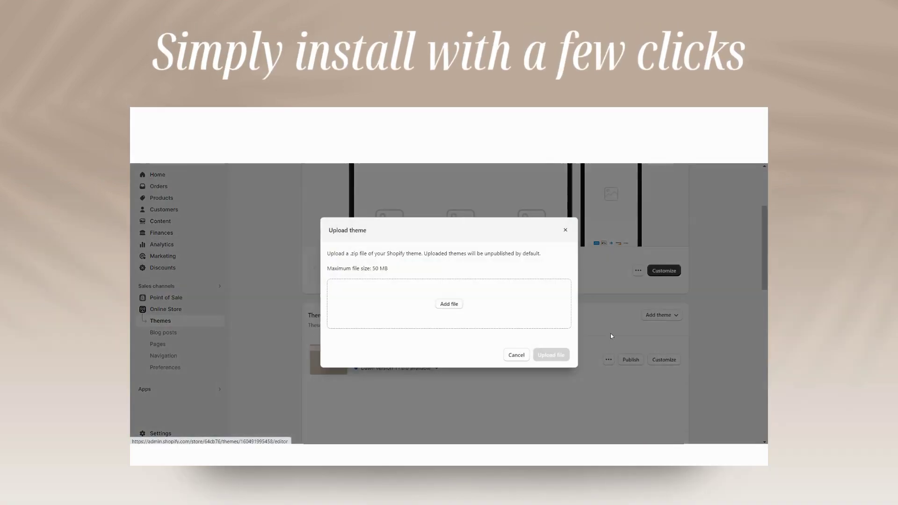
pyautogui.click(495, 424)
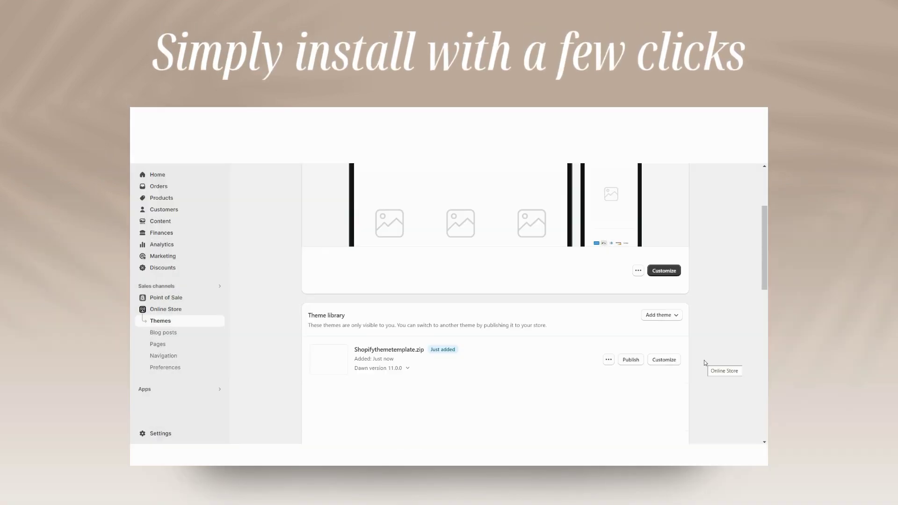
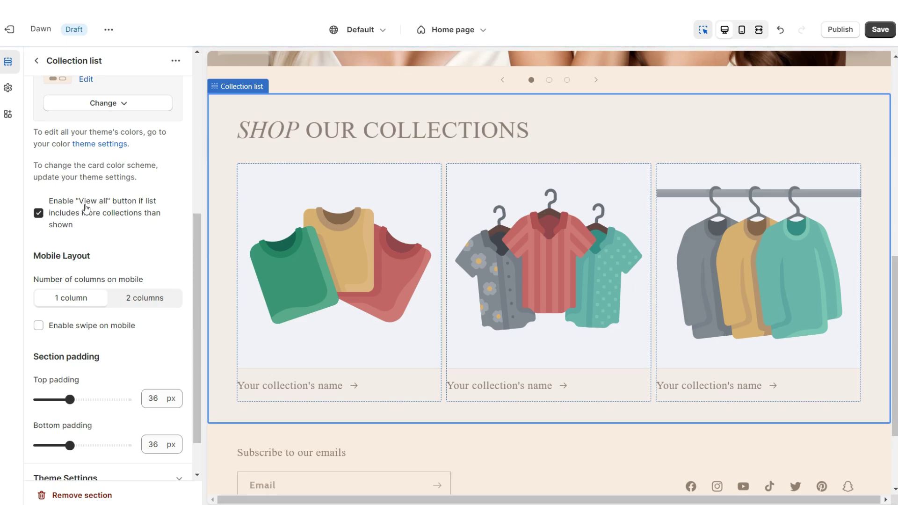
# Step: Select the first of the three placeholder collection cards to edit it
pyautogui.click(358, 276)
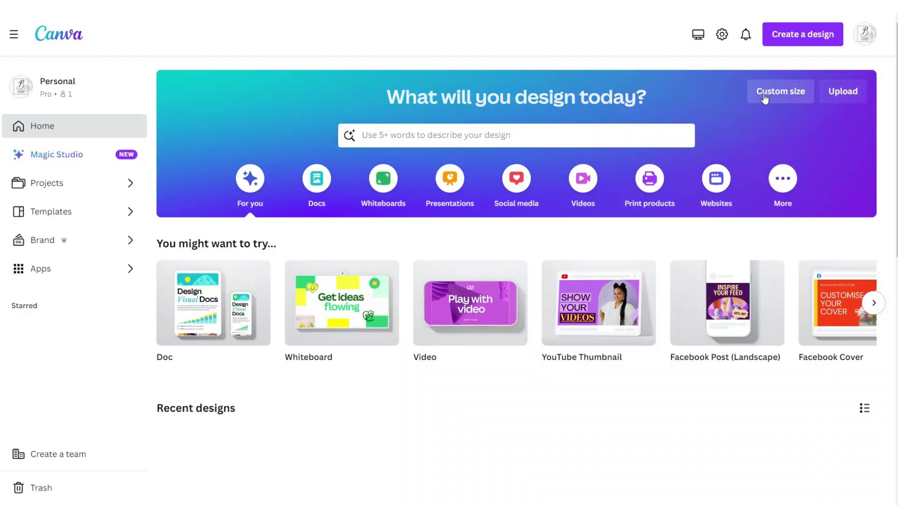
# Step: Create a 1179 × 1473 px custom Canva design filled with a sky-and-hills grid
pyautogui.click(762, 92)
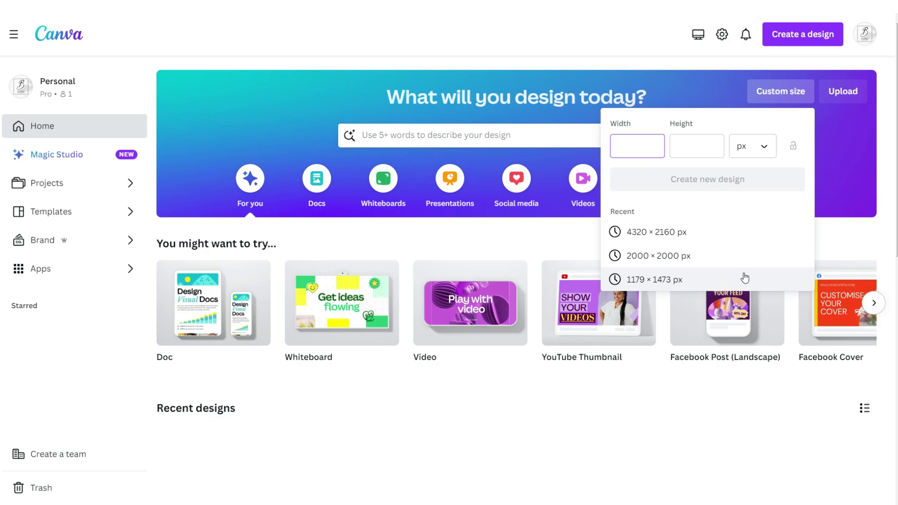
pyautogui.click(742, 278)
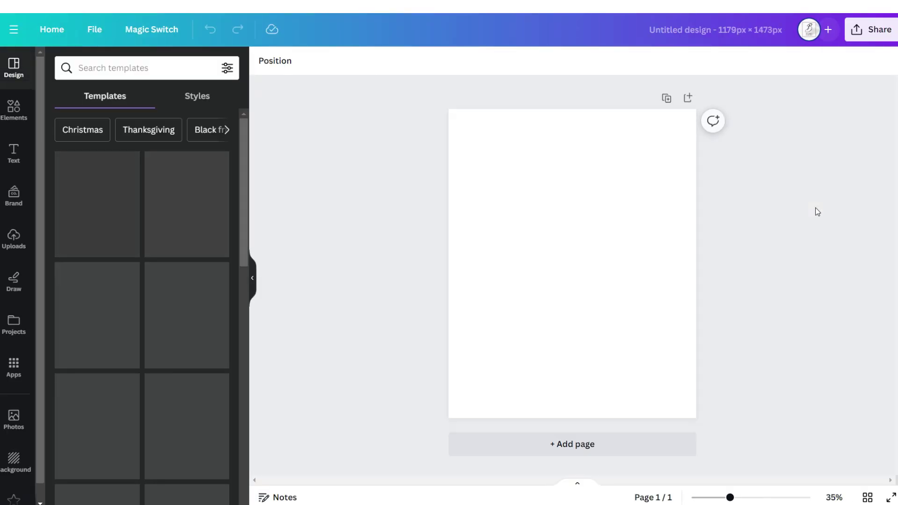
pyautogui.click(18, 112)
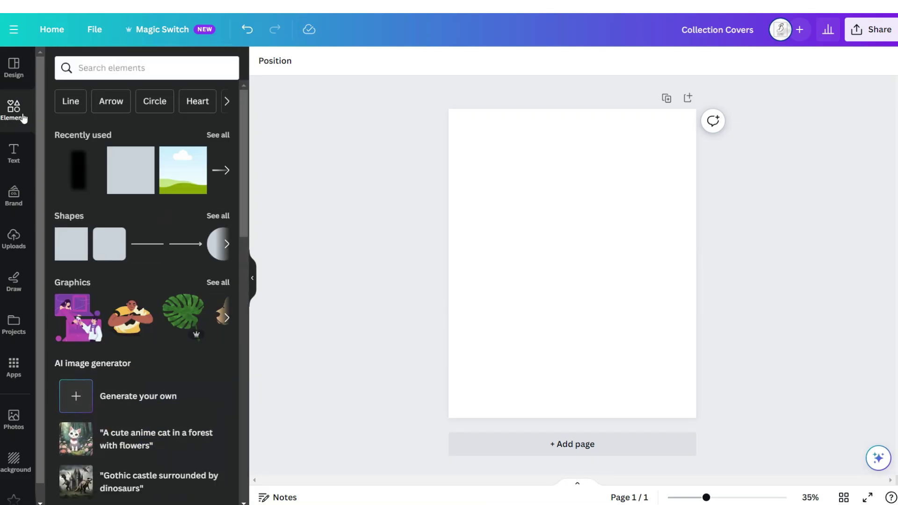
pyautogui.scroll(-10, 97, 413)
pyautogui.click(83, 463)
# Step: Add large bold white 'Products' text in a thin script font with a Lift effect
pyautogui.click(14, 154)
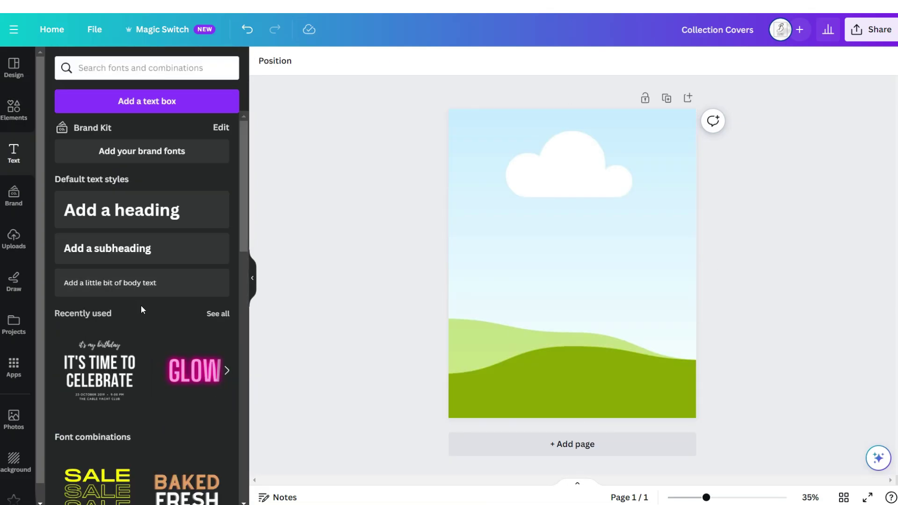
pyautogui.click(137, 287)
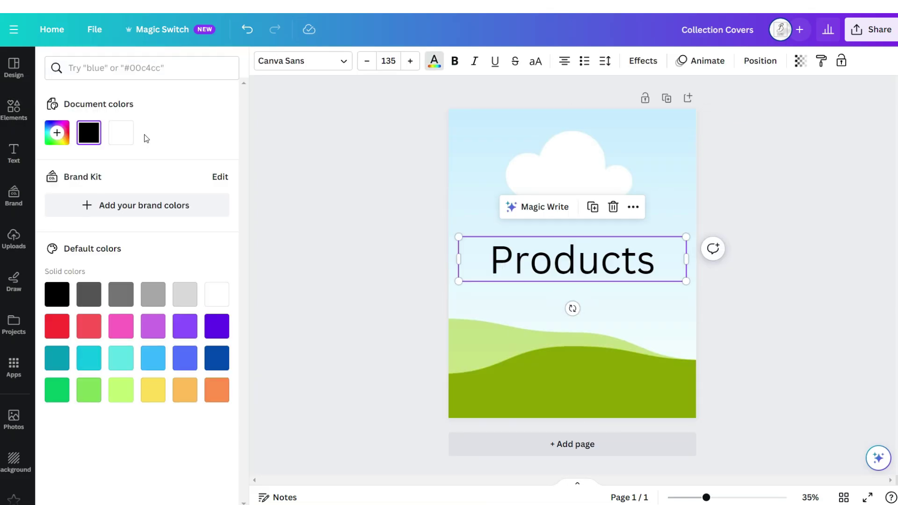
pyautogui.click(121, 135)
pyautogui.click(642, 61)
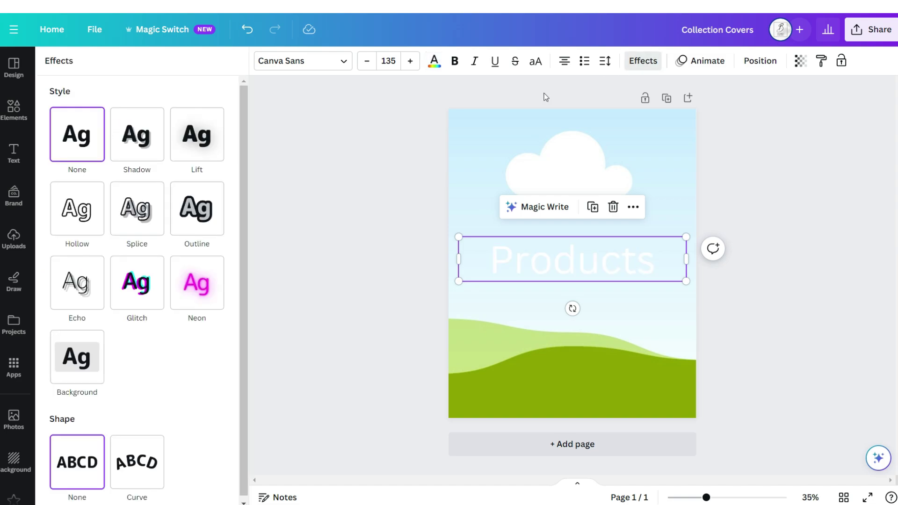
pyautogui.click(184, 157)
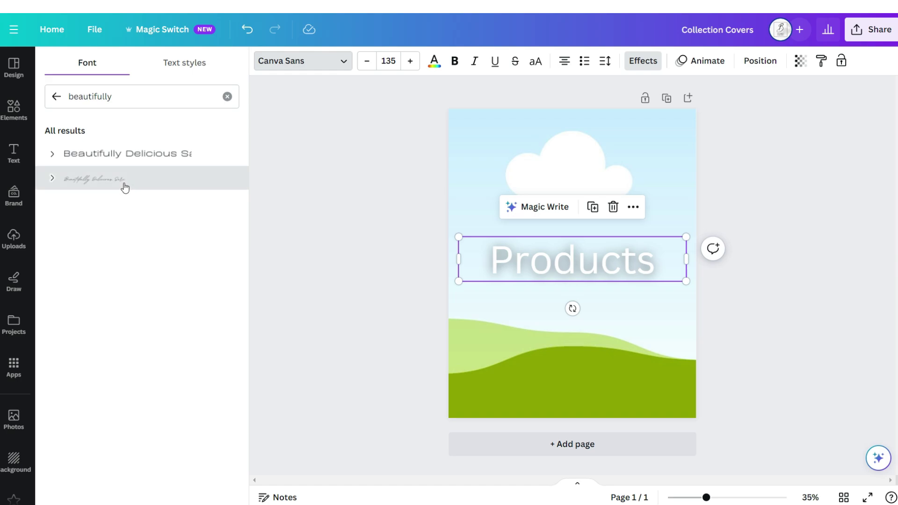
pyautogui.click(124, 184)
pyautogui.click(453, 64)
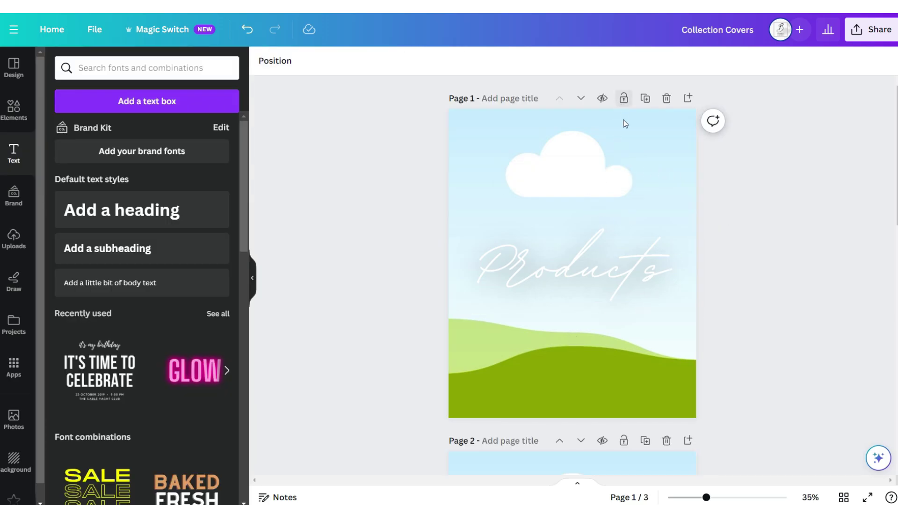
pyautogui.scroll(-5, 675, 220)
pyautogui.scroll(-2, 738, 239)
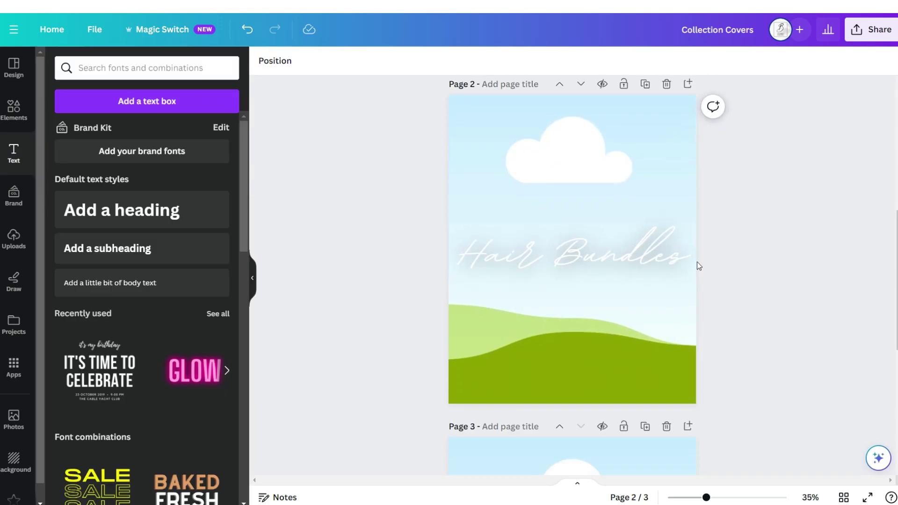
pyautogui.scroll(-10, 697, 265)
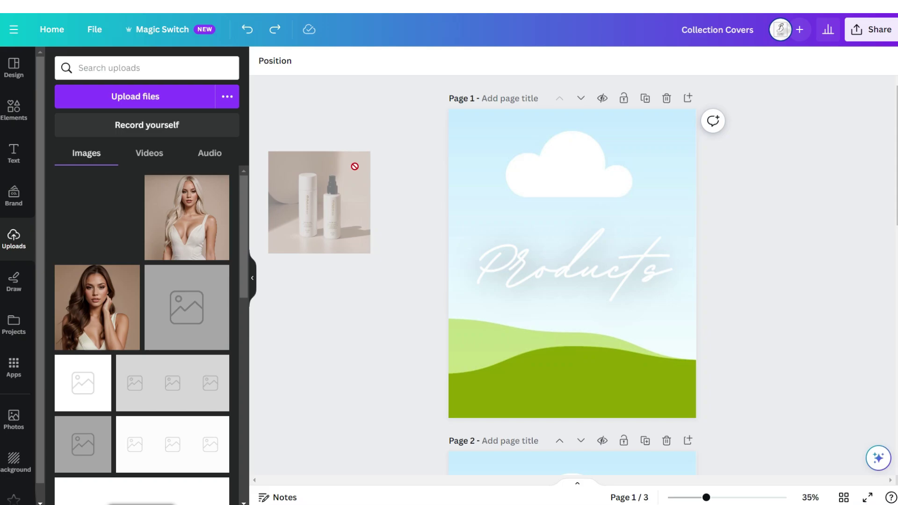
pyautogui.moveTo(355, 166); pyautogui.dragTo(470, 160)
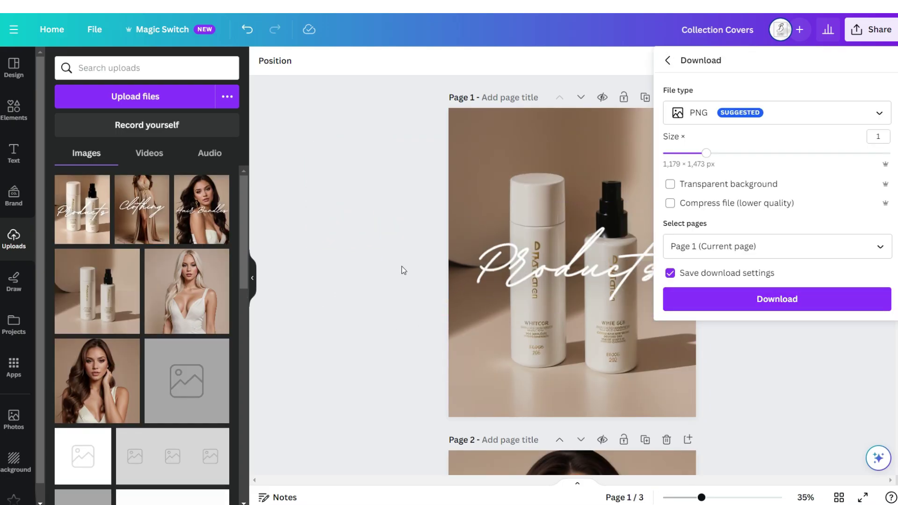
pyautogui.scroll(-9, 403, 269)
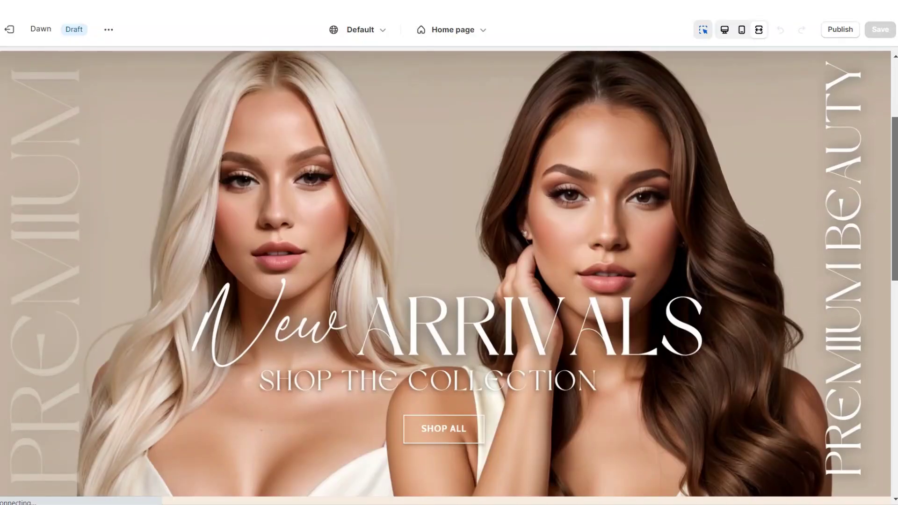
# Step: Add an Image banner section with the text container hidden on desktop and mobile
pyautogui.scroll(-8, 449, 278)
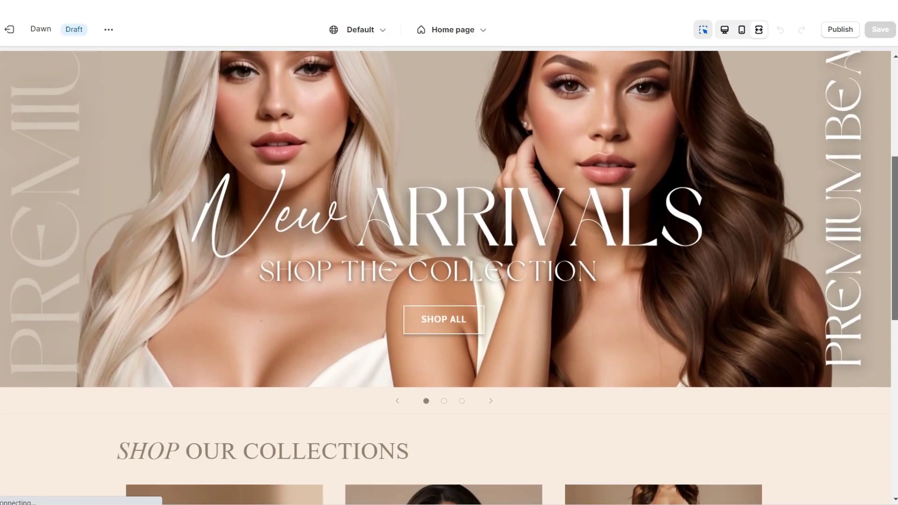
pyautogui.scroll(-2, 449, 278)
pyautogui.scroll(1, 449, 277)
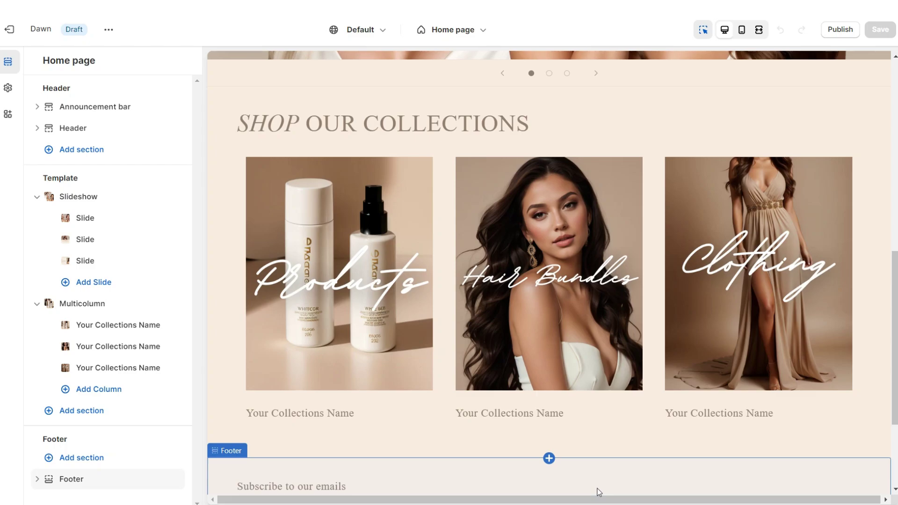
pyautogui.click(549, 459)
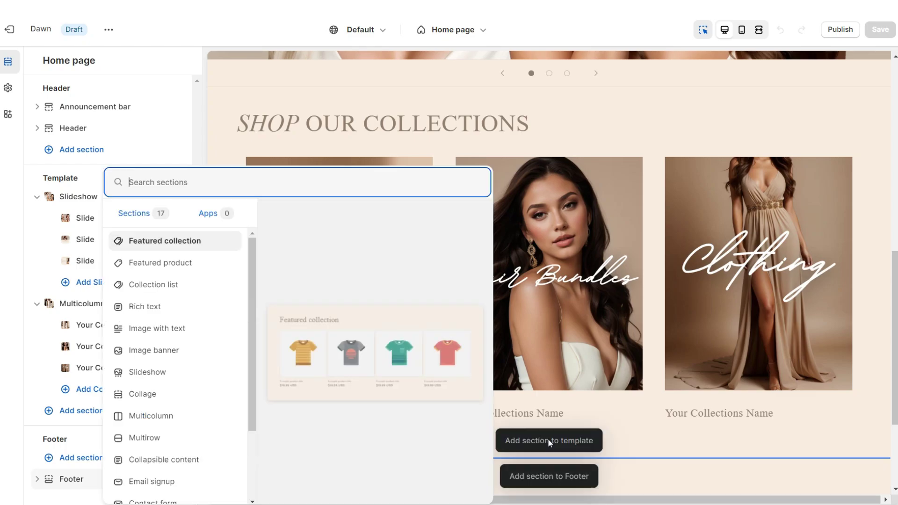
pyautogui.click(221, 355)
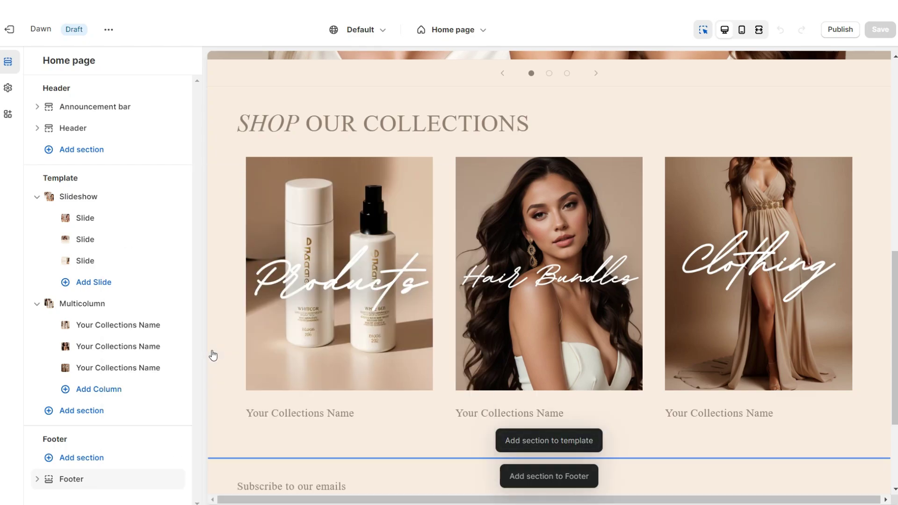
pyautogui.scroll(-4, 45, 268)
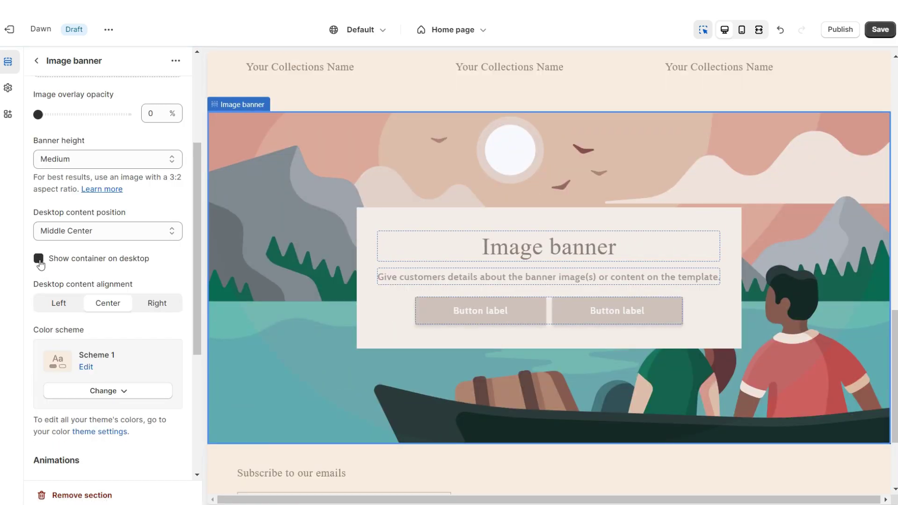
pyautogui.click(39, 259)
pyautogui.scroll(-5, 52, 282)
pyautogui.click(38, 394)
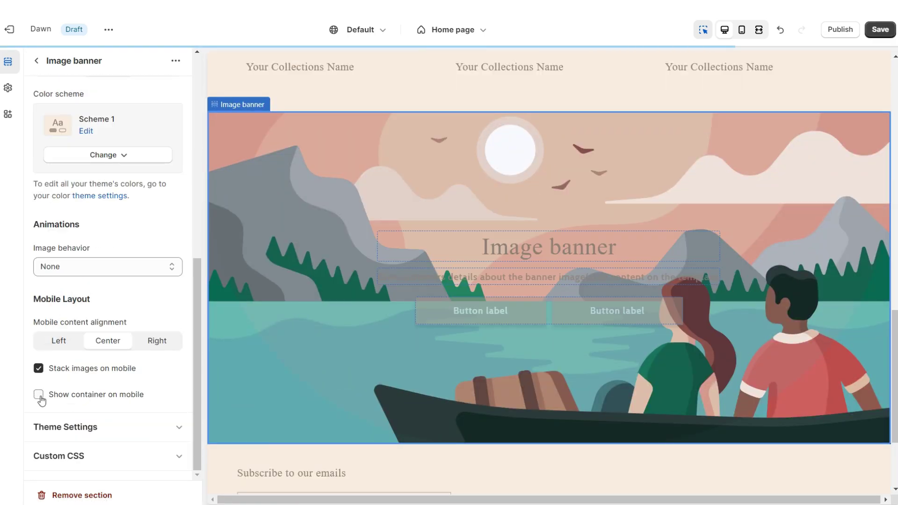
# Step: Clear the second button label, apply Scheme 2 and paste the brand description
pyautogui.click(617, 311)
pyautogui.press('BackSpace')
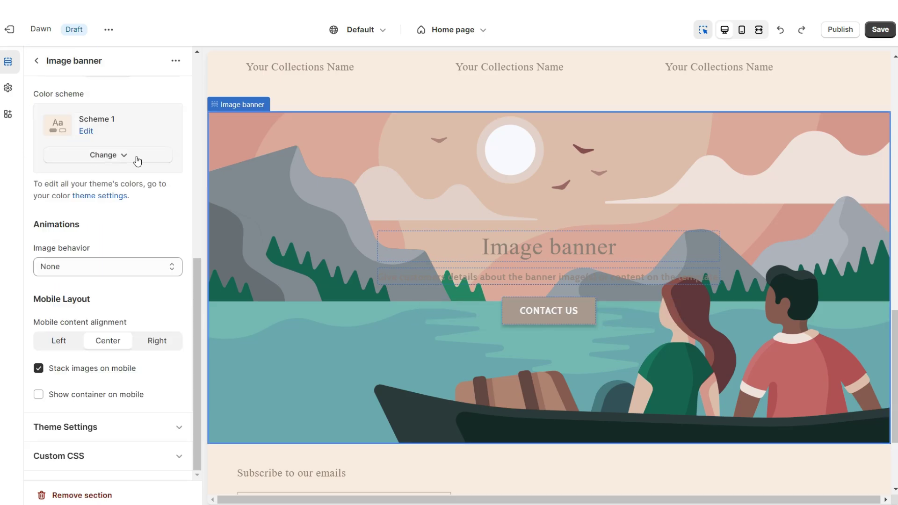
pyautogui.click(137, 159)
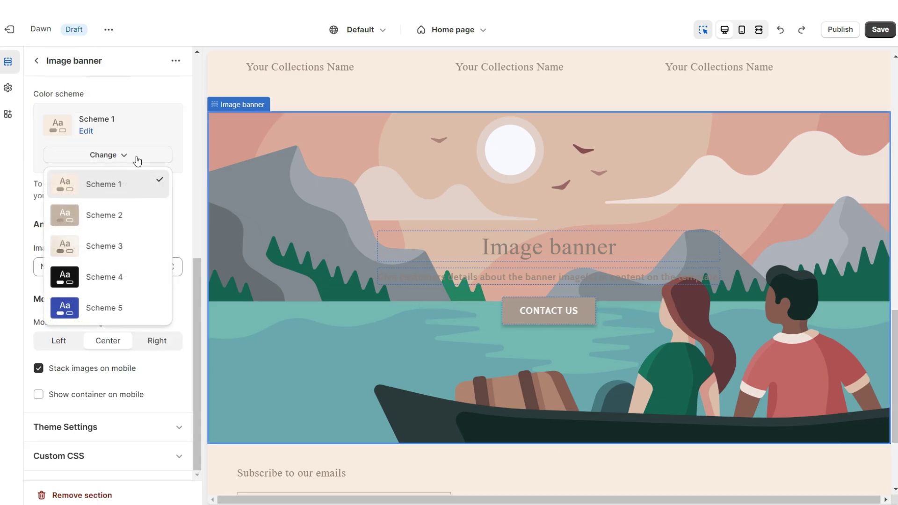
pyautogui.click(115, 212)
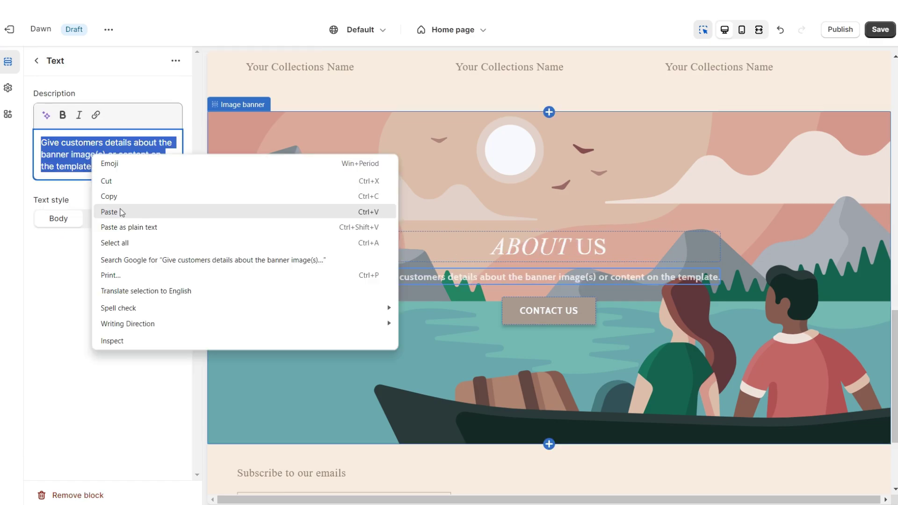
pyautogui.click(120, 208)
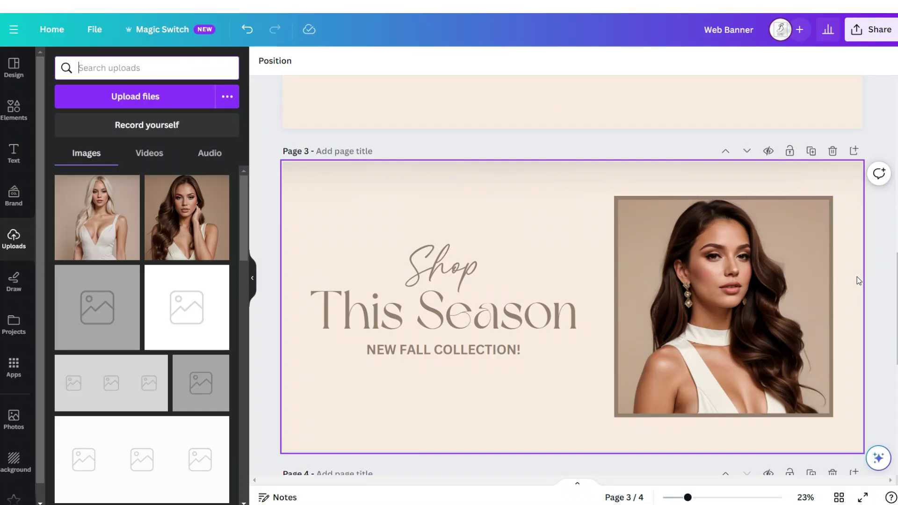
pyautogui.scroll(5, 857, 276)
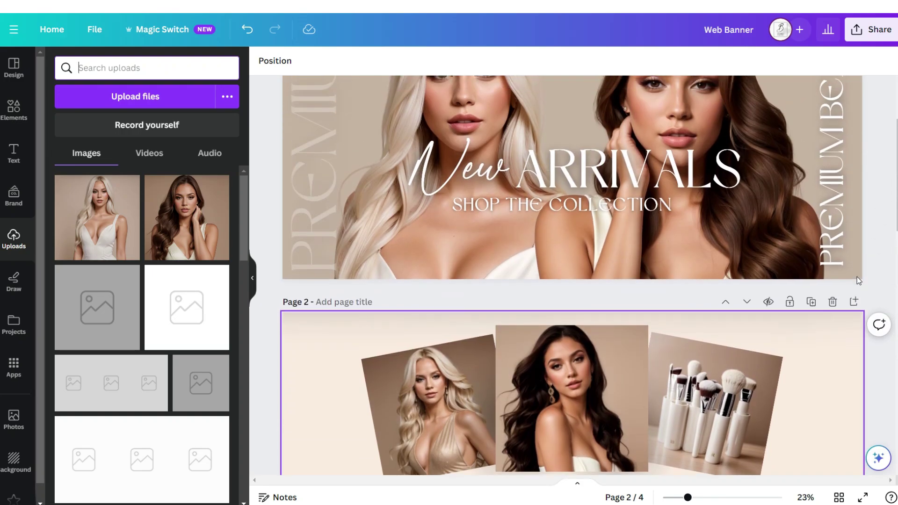
# Step: Add a beige page 4 with a centred, narrowed grid holding the portrait photo
pyautogui.scroll(-5, 856, 277)
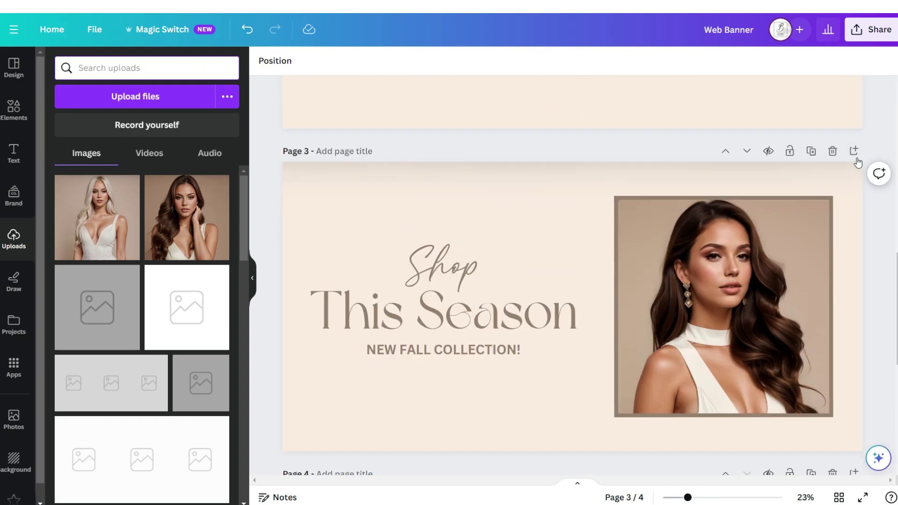
pyautogui.click(854, 150)
pyautogui.click(263, 61)
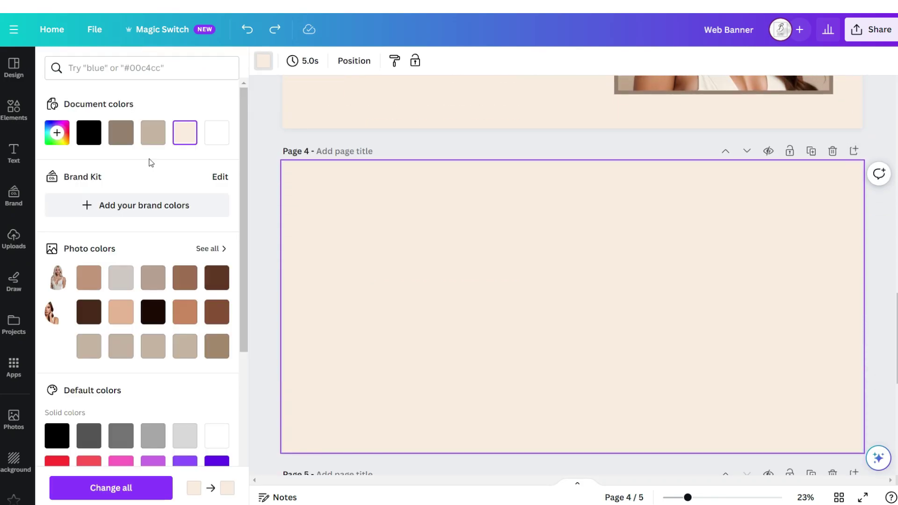
pyautogui.click(153, 132)
pyautogui.press('Escape')
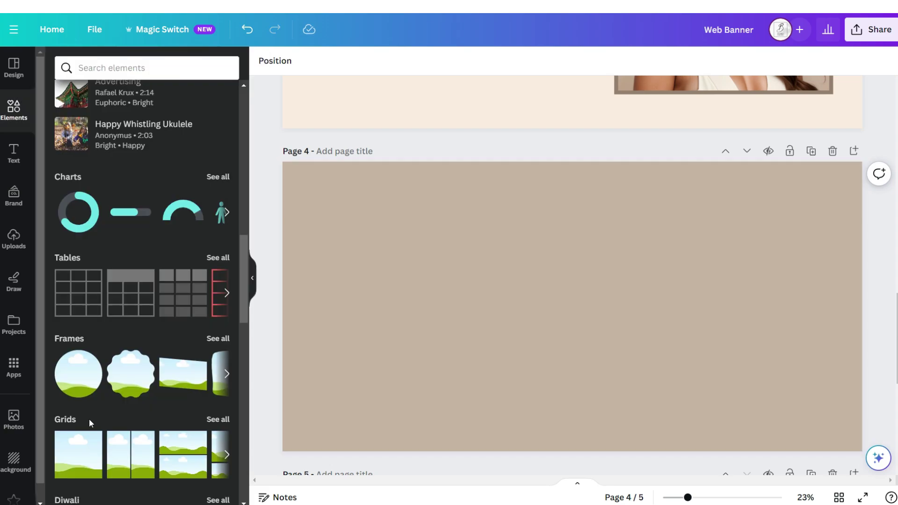
pyautogui.click(88, 444)
pyautogui.moveTo(862, 307); pyautogui.dragTo(480, 311)
pyautogui.moveTo(376, 345); pyautogui.dragTo(556, 344)
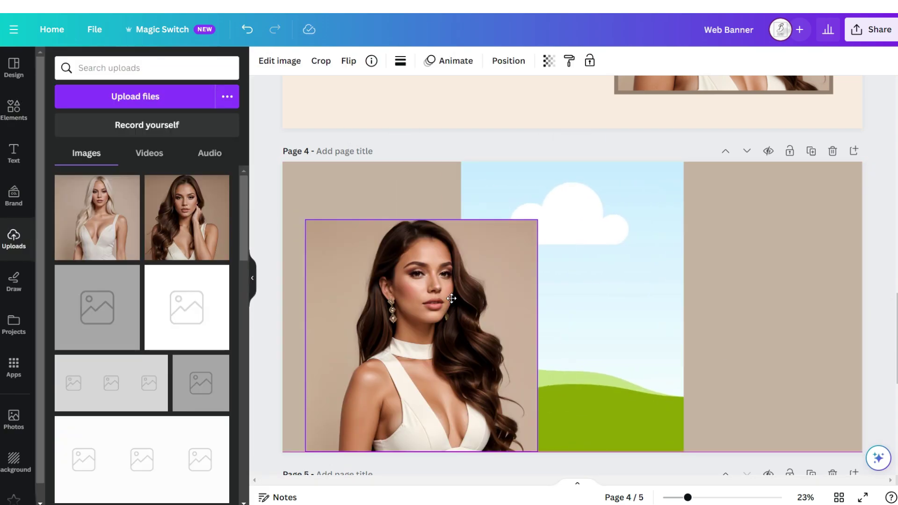
pyautogui.moveTo(452, 298); pyautogui.dragTo(502, 284)
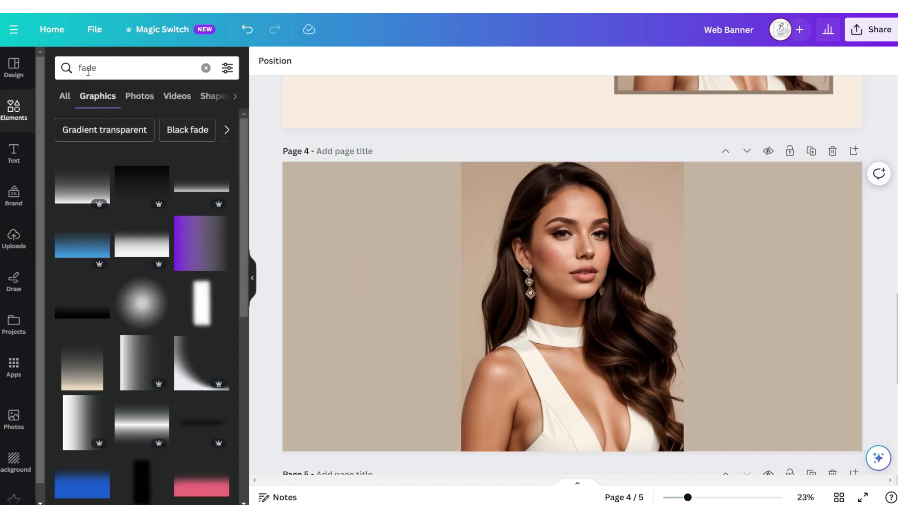
# Step: Add black fade strips and a soft radial gradient beside the portrait
pyautogui.click(86, 322)
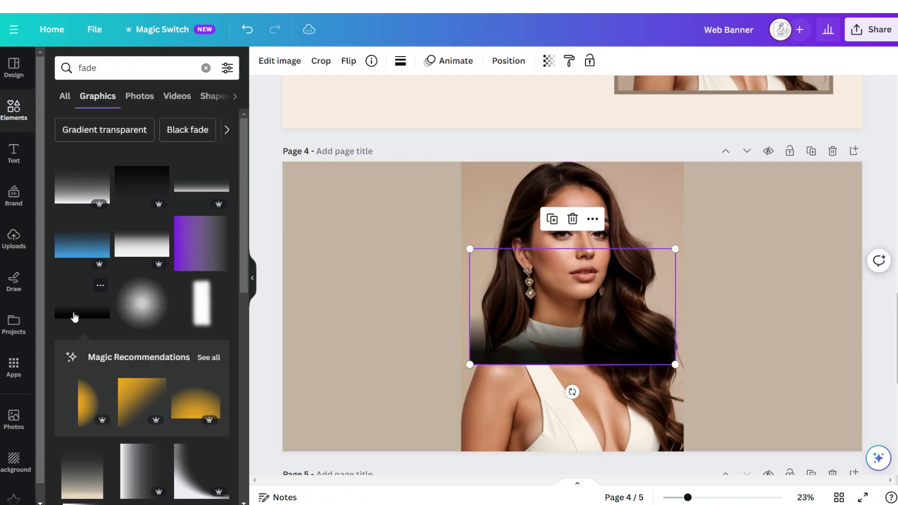
pyautogui.click(838, 285)
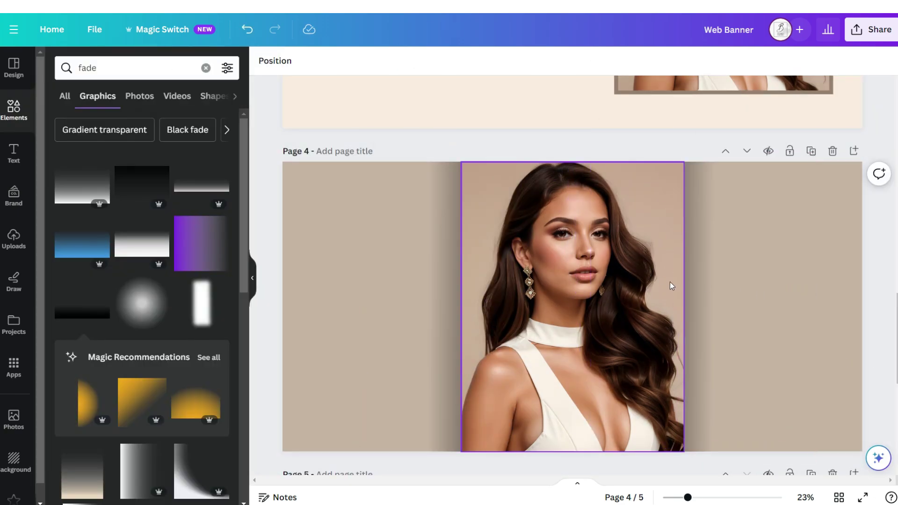
pyautogui.moveTo(141, 303); pyautogui.dragTo(371, 317)
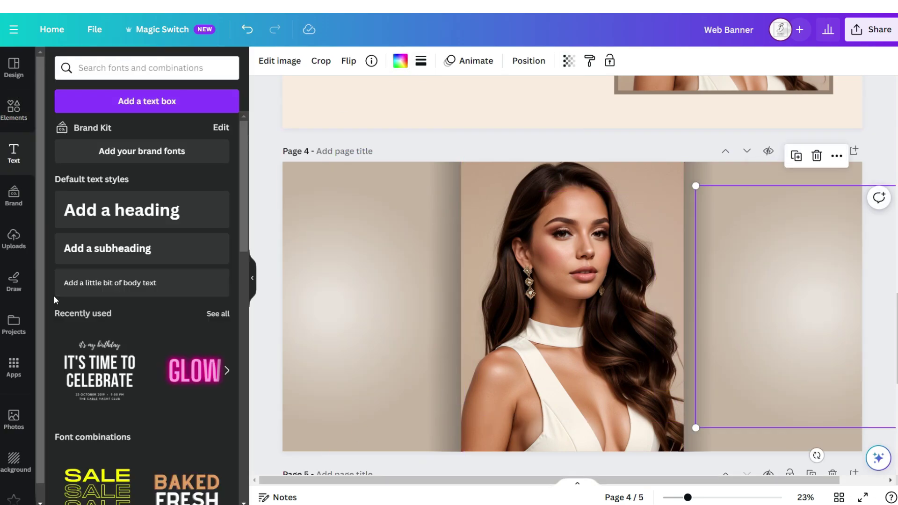
# Step: Add 'Beauty Glamour' text in a new font and download page 4 as PNG
pyautogui.click(73, 293)
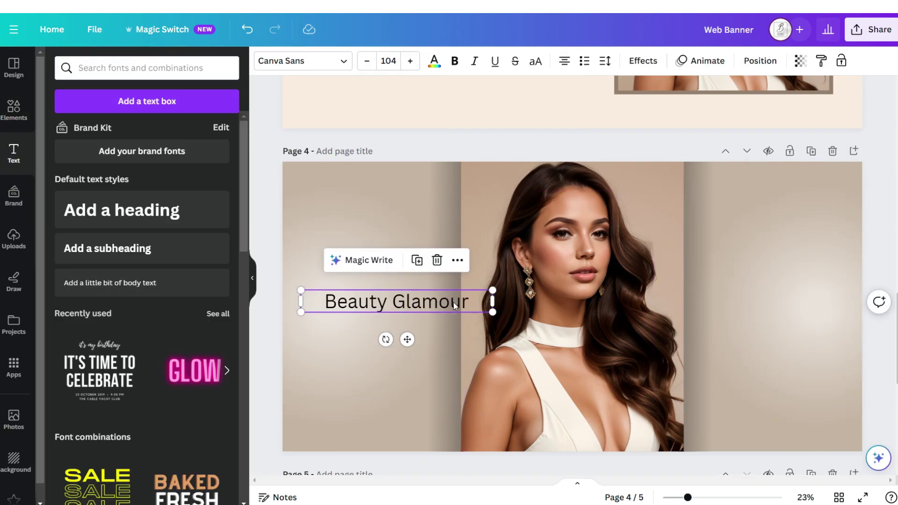
pyautogui.click(303, 60)
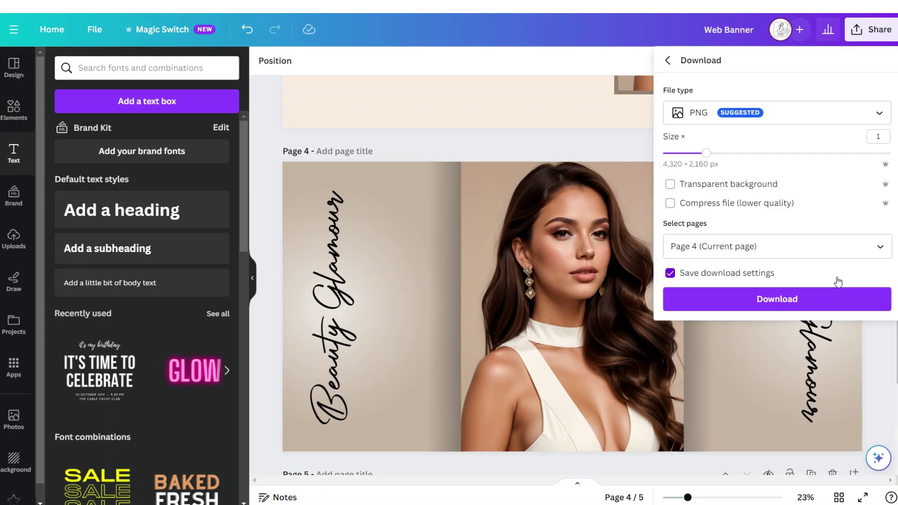
pyautogui.click(832, 300)
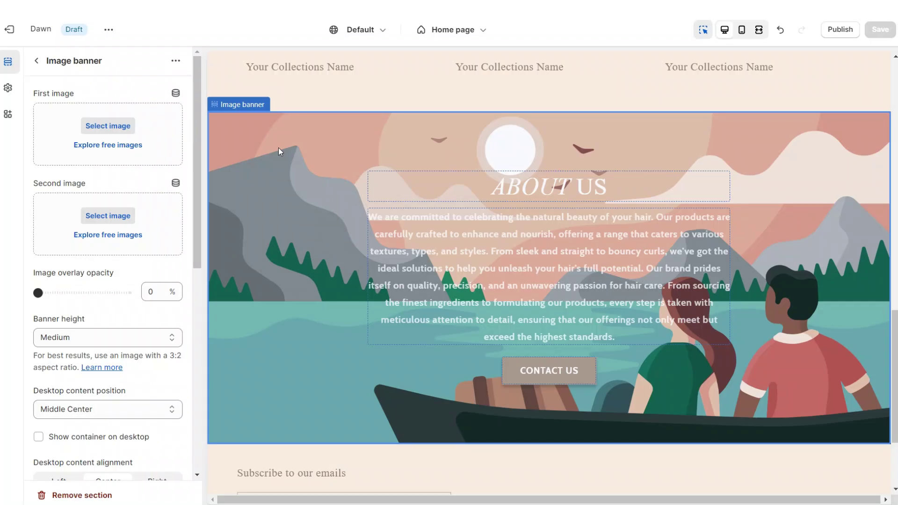
# Step: Set the portrait as first image, height Adapt to first image, Fixed background position
pyautogui.click(112, 125)
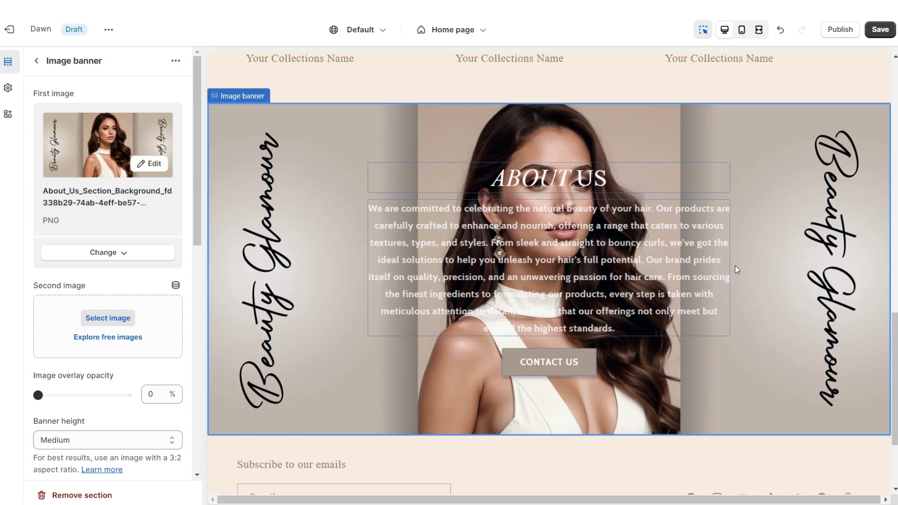
pyautogui.scroll(-4, 70, 276)
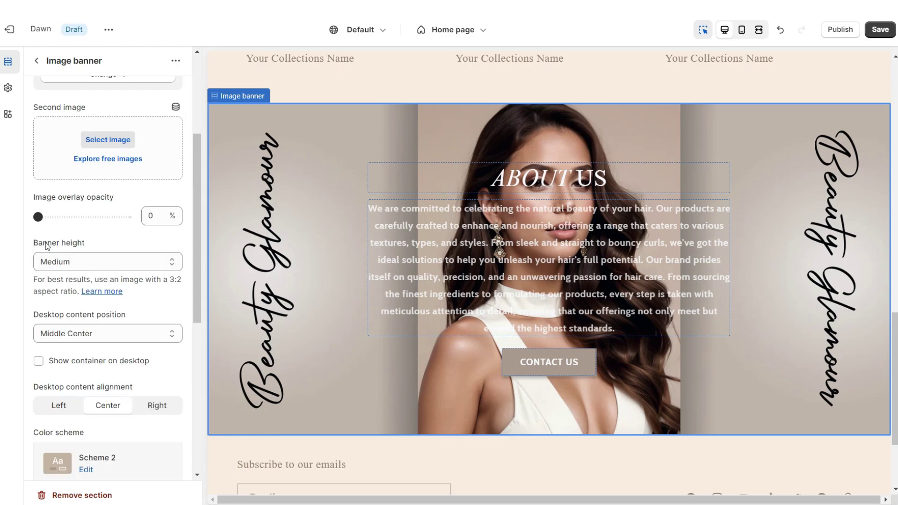
pyautogui.click(60, 264)
pyautogui.click(61, 274)
pyautogui.scroll(-8, 67, 259)
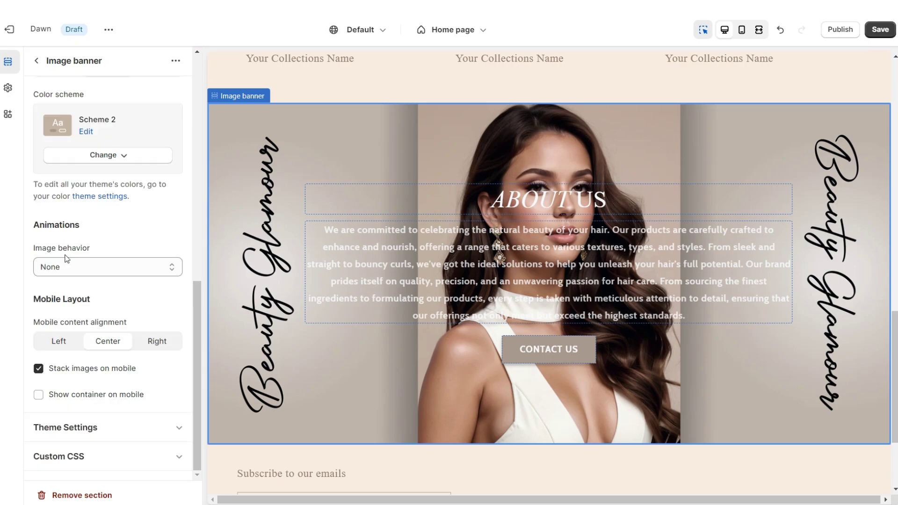
pyautogui.click(60, 268)
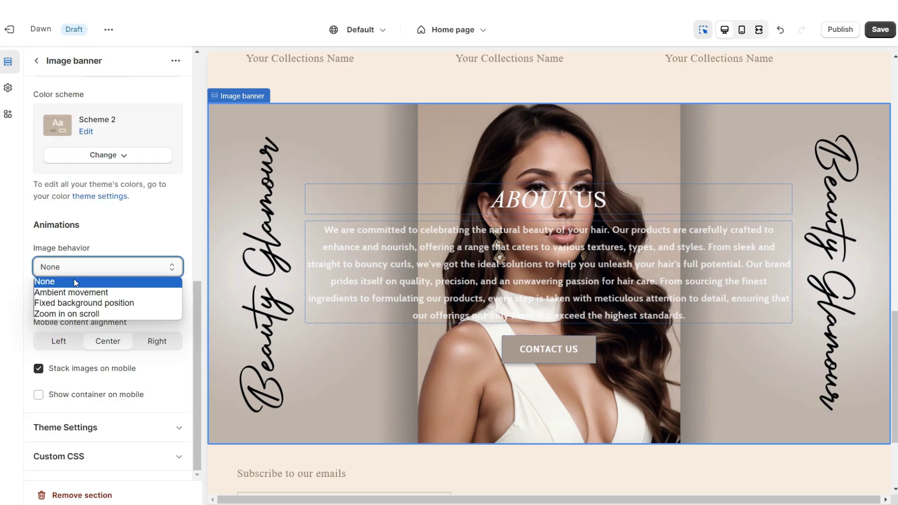
pyautogui.click(80, 302)
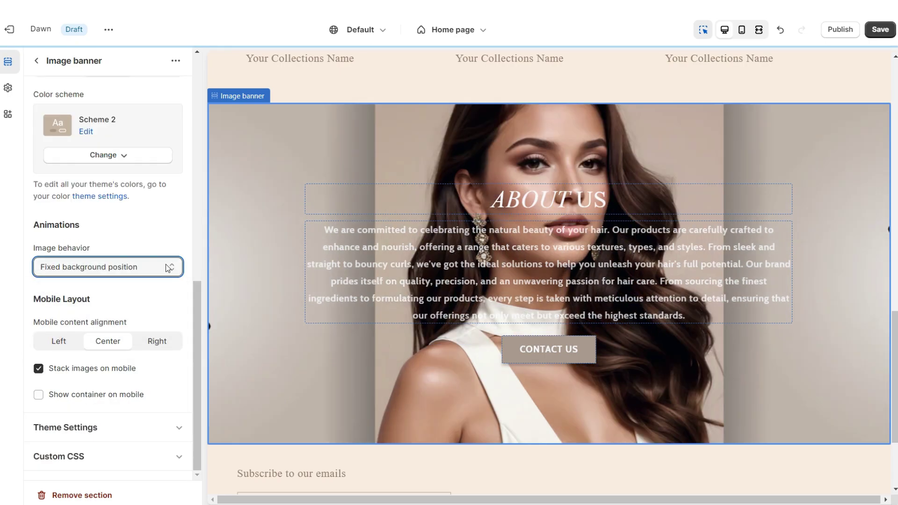
pyautogui.click(759, 30)
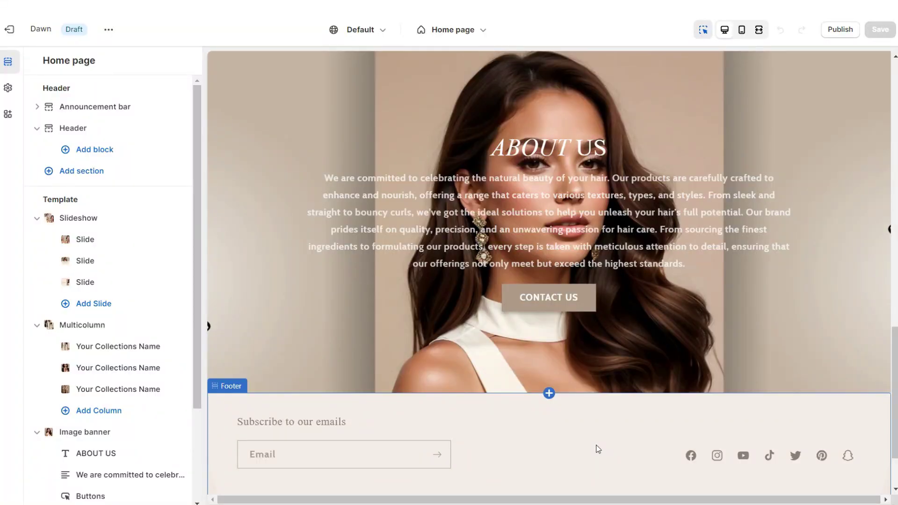
# Step: Add a Multicolumn section with no heading or button, no secondary background, centred
pyautogui.click(548, 393)
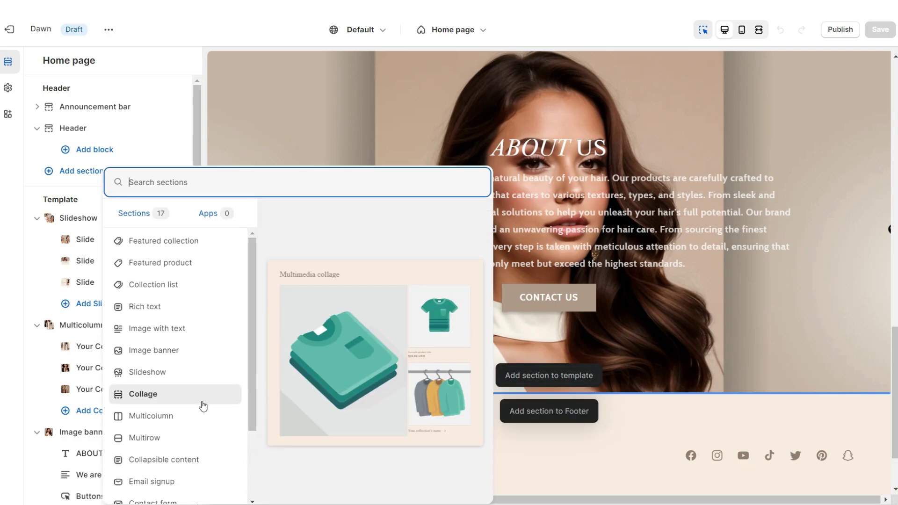
pyautogui.click(192, 416)
pyautogui.doubleClick(53, 139)
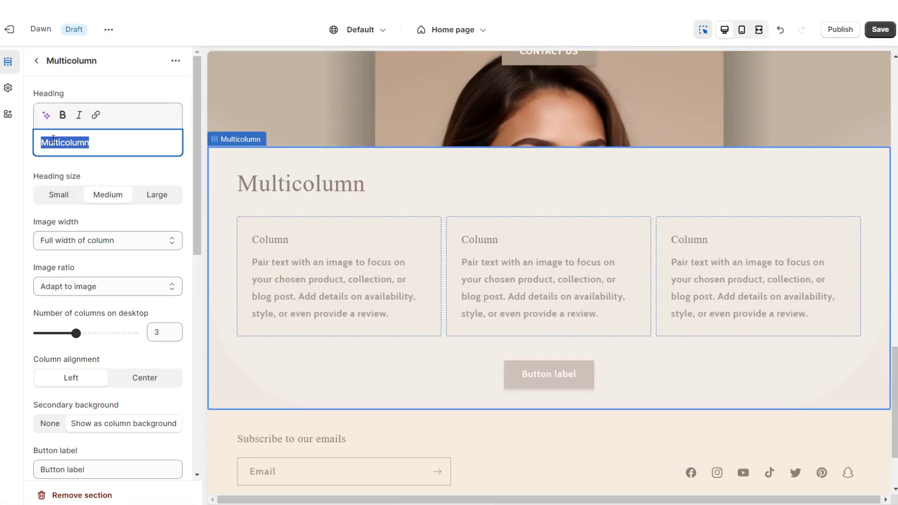
pyautogui.press('BackSpace')
pyautogui.scroll(-4, 51, 281)
pyautogui.tripleClick(50, 291)
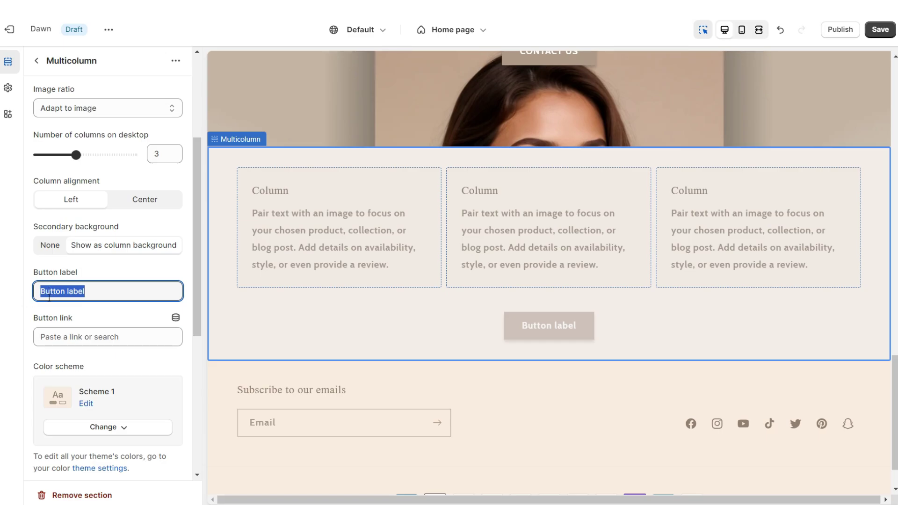
pyautogui.press('BackSpace')
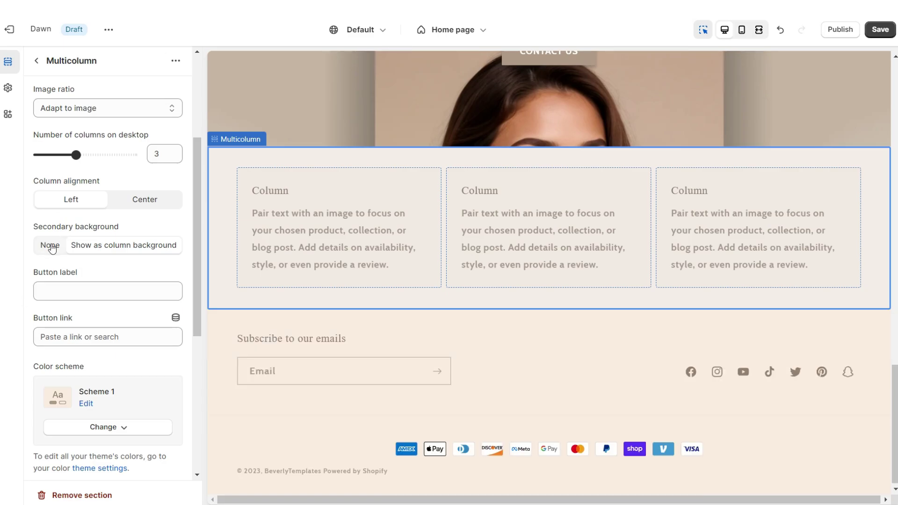
pyautogui.click(50, 246)
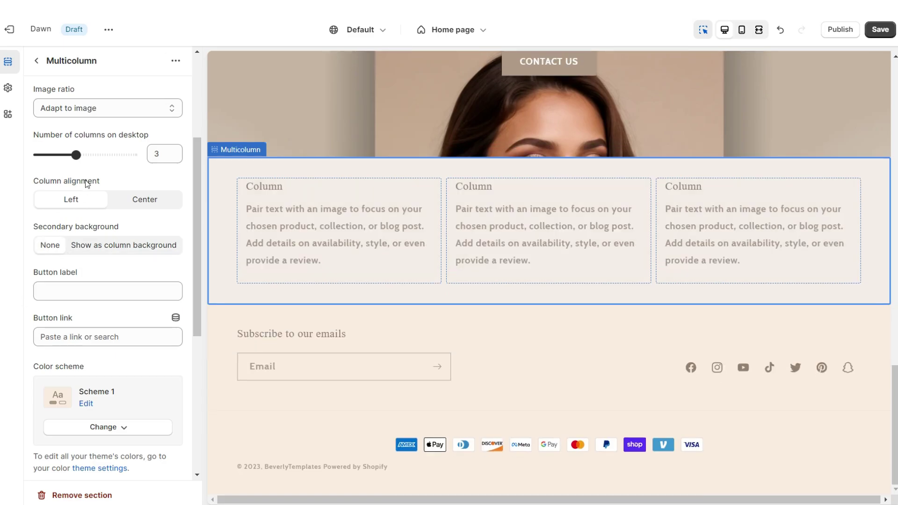
pyautogui.click(130, 200)
# Step: Paste QUALITY INGREDIENTS as the first column heading and apply Scheme 2 to the section
pyautogui.click(342, 333)
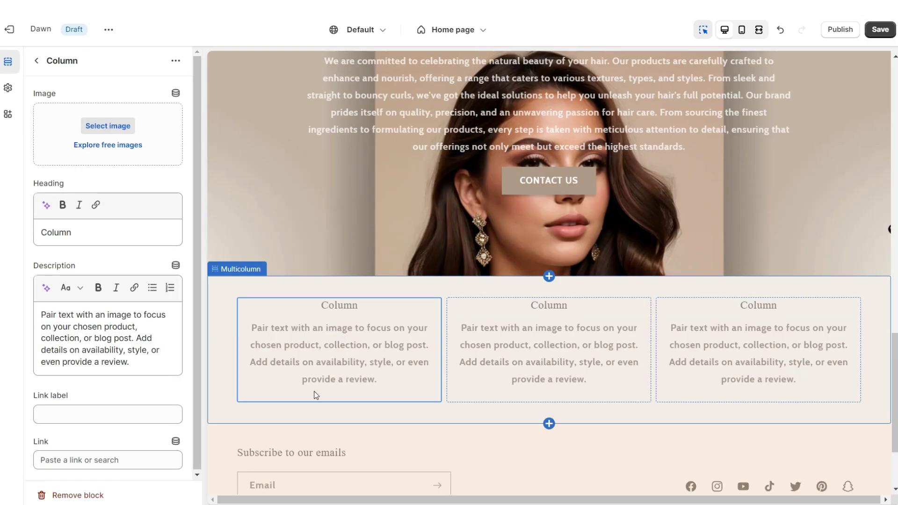
pyautogui.doubleClick(56, 233)
pyautogui.rightClick(72, 235)
pyautogui.click(101, 290)
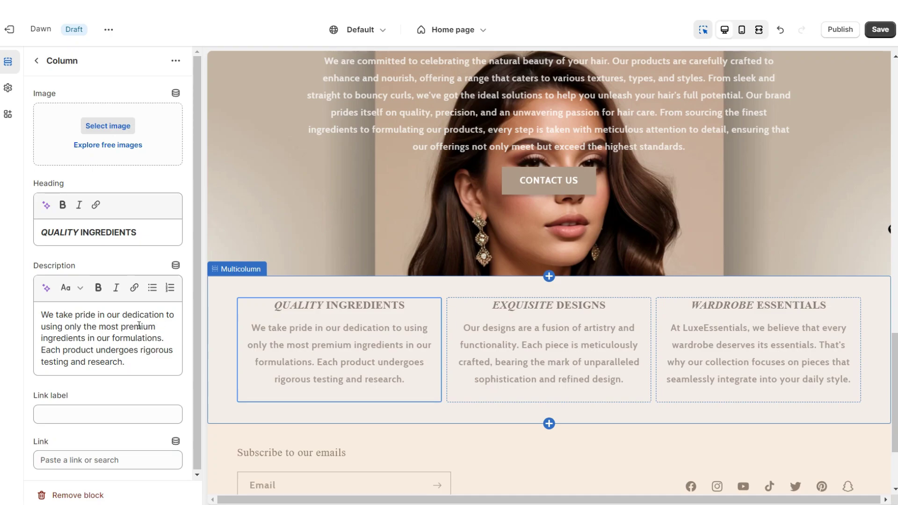
pyautogui.click(217, 335)
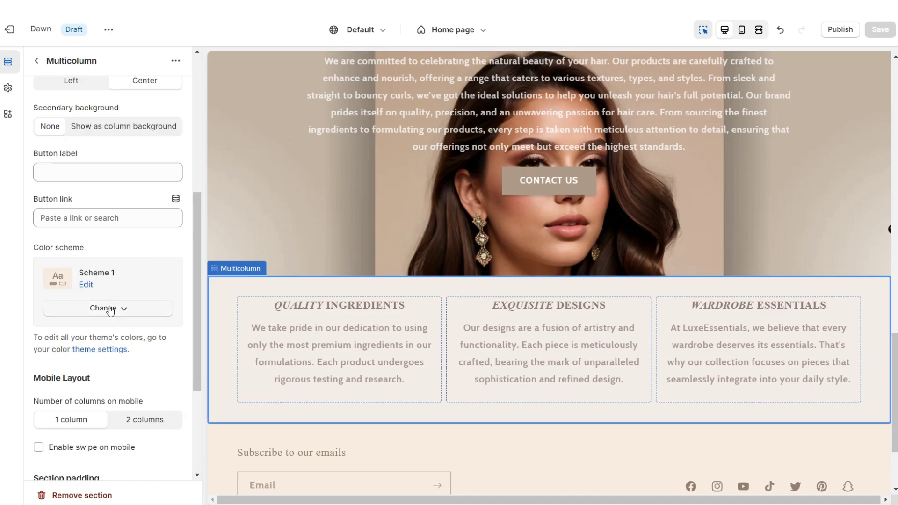
pyautogui.click(110, 310)
pyautogui.click(98, 367)
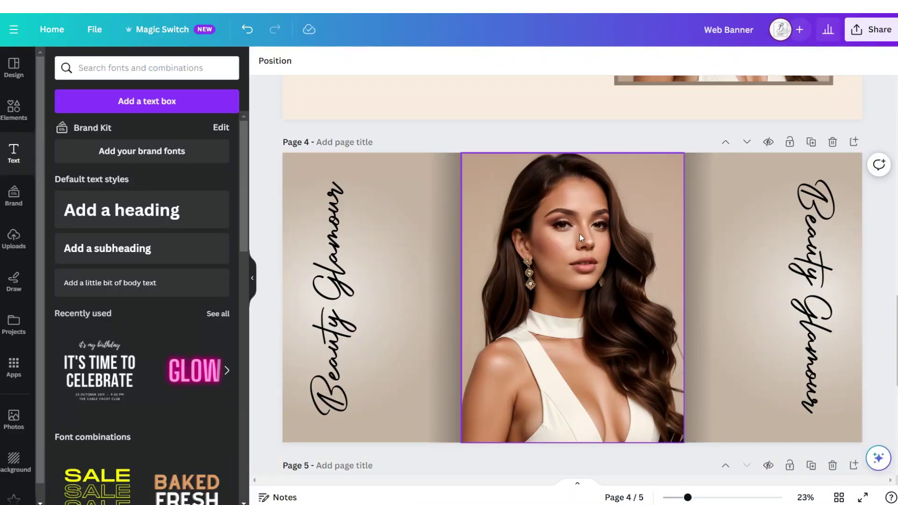
# Step: Add page 5 with a large cream circle holding an outline lipstick graphic
pyautogui.scroll(4, 699, 296)
pyautogui.scroll(-4, 731, 346)
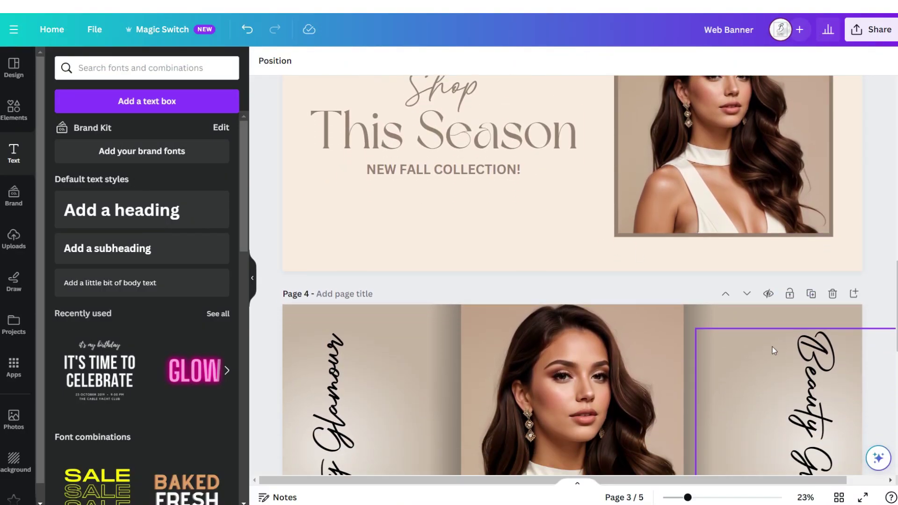
pyautogui.click(854, 141)
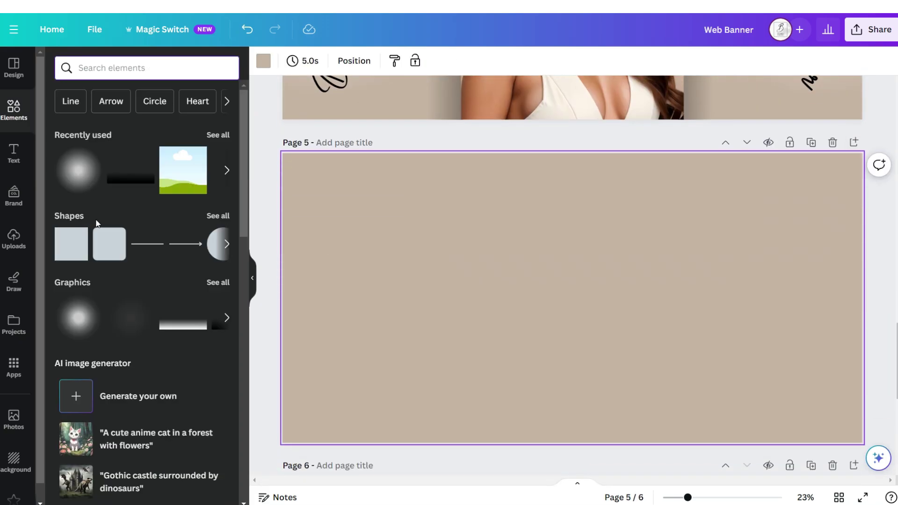
pyautogui.click(216, 250)
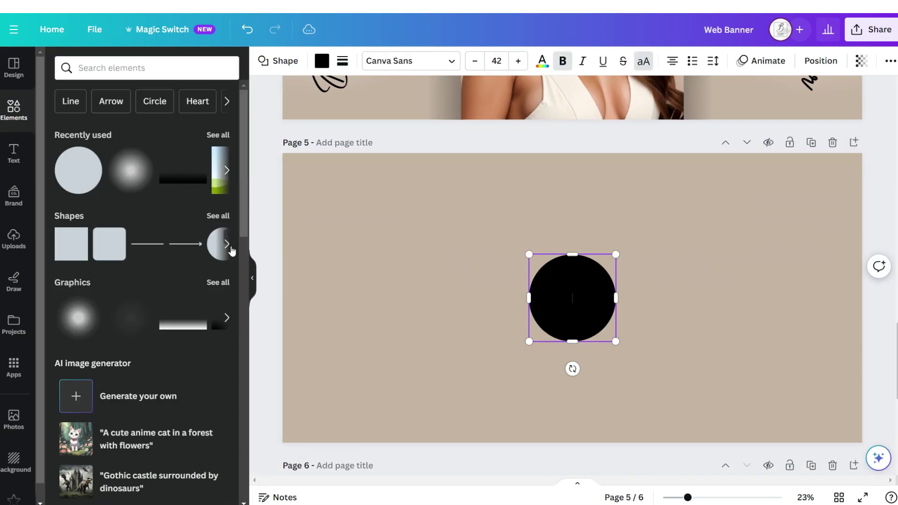
pyautogui.moveTo(615, 254); pyautogui.dragTo(715, 214)
pyautogui.click(322, 61)
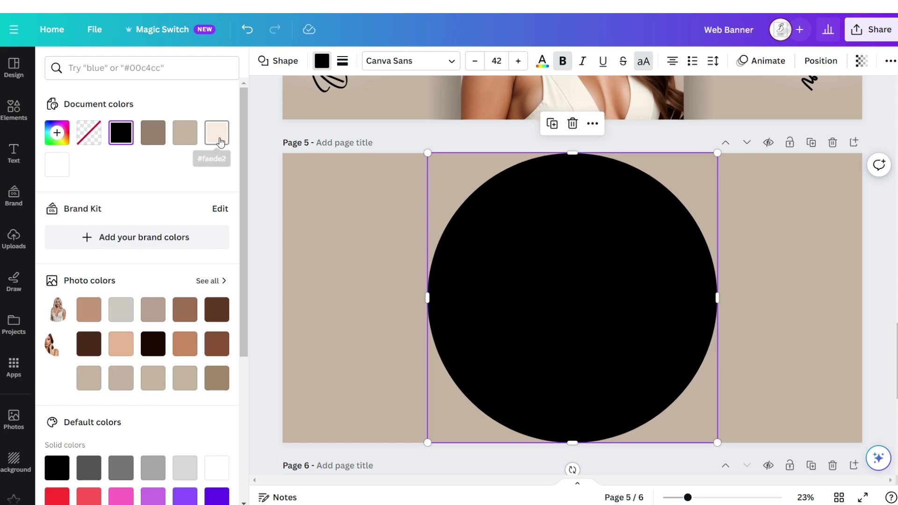
pyautogui.click(216, 132)
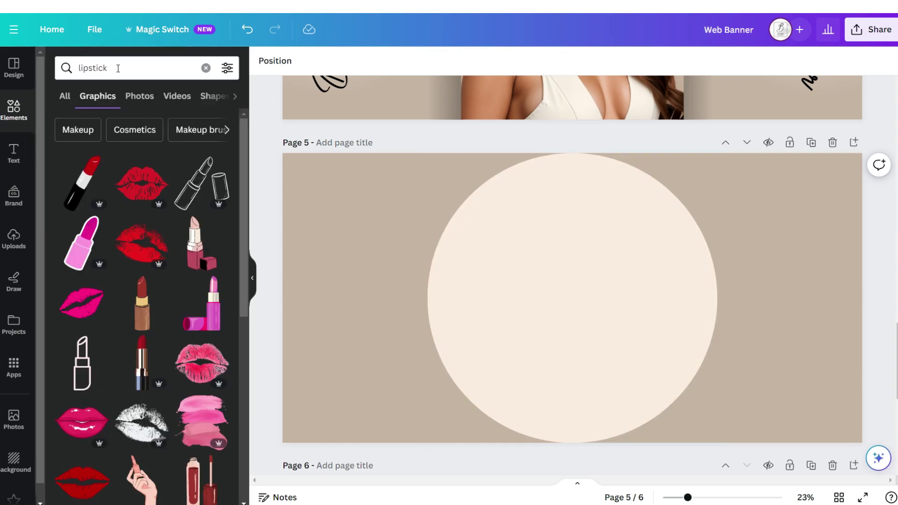
pyautogui.moveTo(82, 362); pyautogui.dragTo(548, 379)
pyautogui.moveTo(555, 359); pyautogui.dragTo(655, 196)
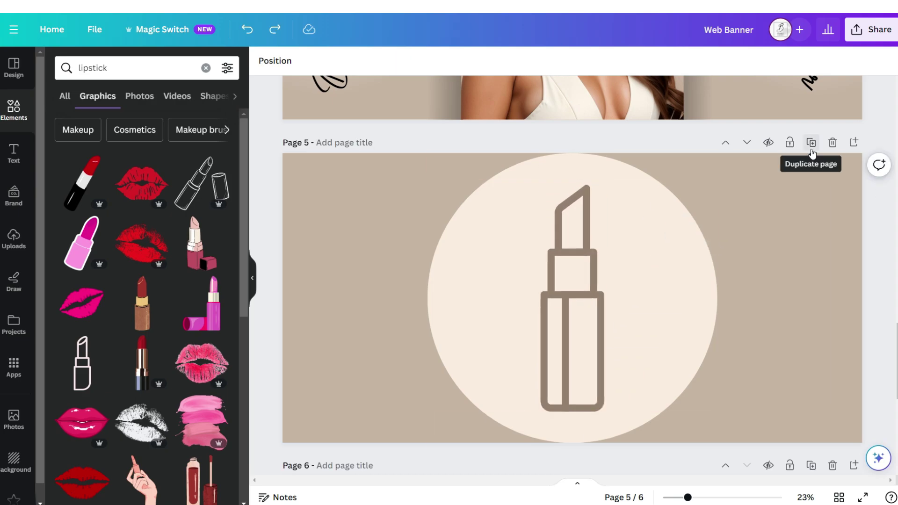
# Step: Duplicate the page twice, swapping the lipstick for a woman outline, then a hanger
pyautogui.click(812, 142)
pyautogui.click(572, 215)
pyautogui.press('Delete')
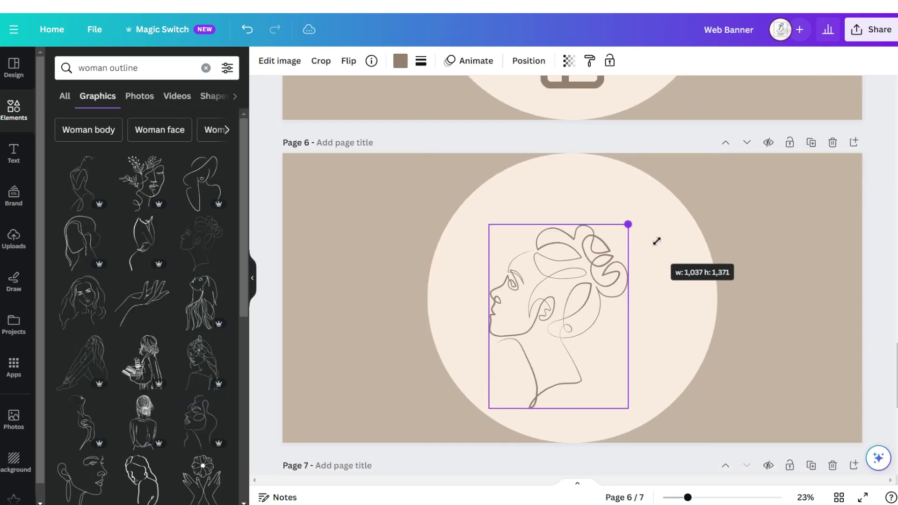
pyautogui.moveTo(656, 241); pyautogui.dragTo(656, 189)
pyautogui.click(811, 156)
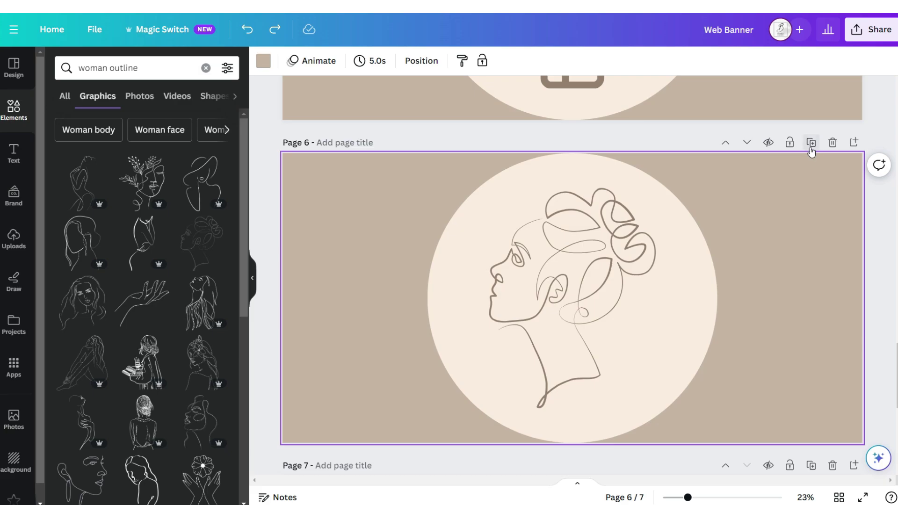
pyautogui.click(811, 142)
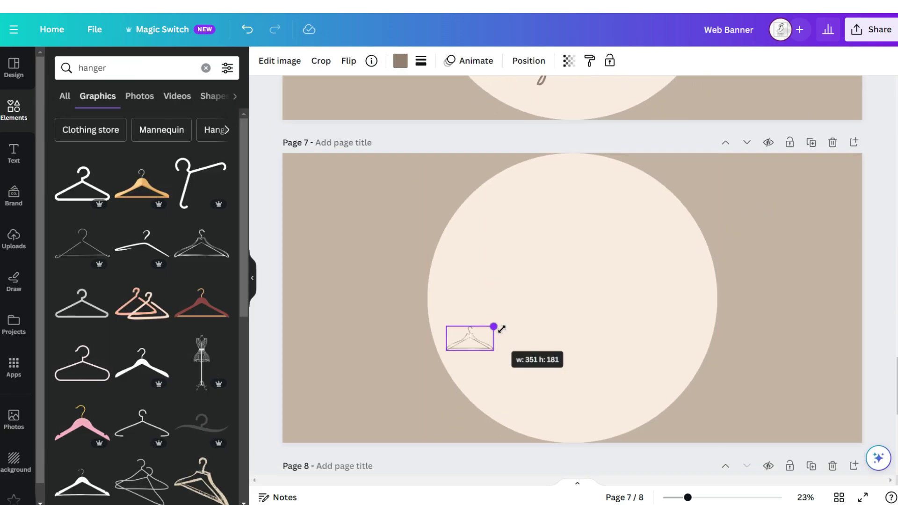
pyautogui.moveTo(496, 325); pyautogui.dragTo(702, 257)
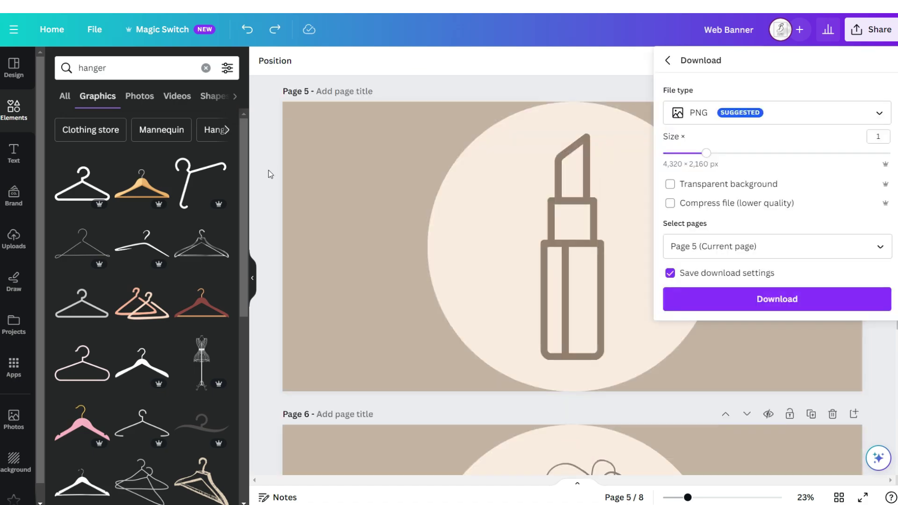
pyautogui.scroll(-10, 268, 174)
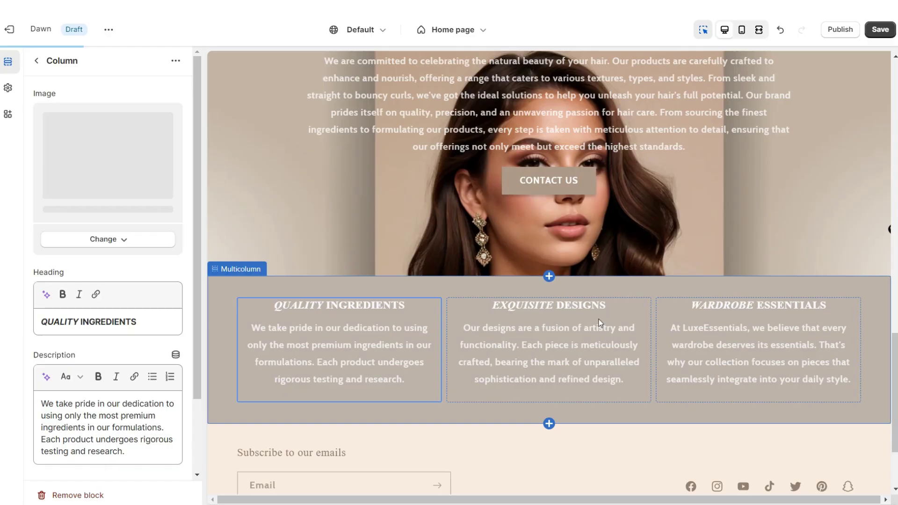
# Step: Give columns two and three woman and hanger icons, with image width Half of column
pyautogui.scroll(-5, 599, 319)
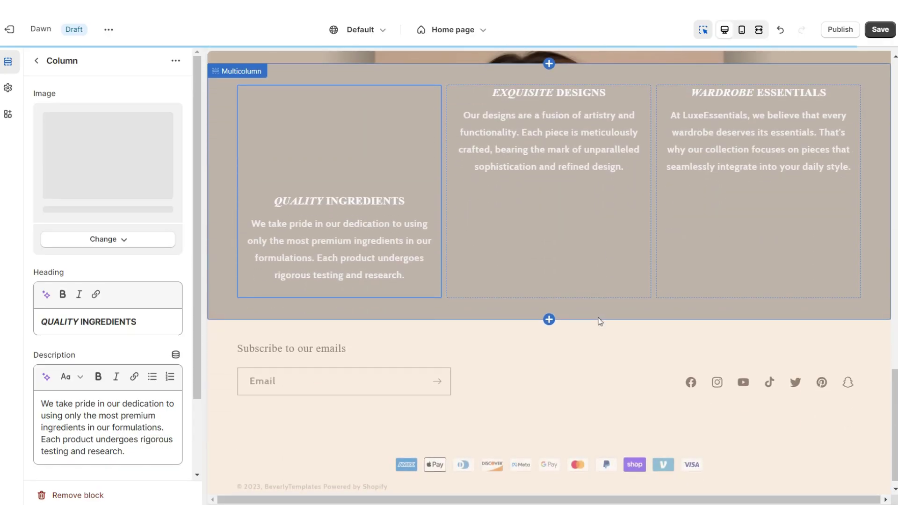
pyautogui.click(546, 251)
pyautogui.click(714, 252)
pyautogui.click(666, 311)
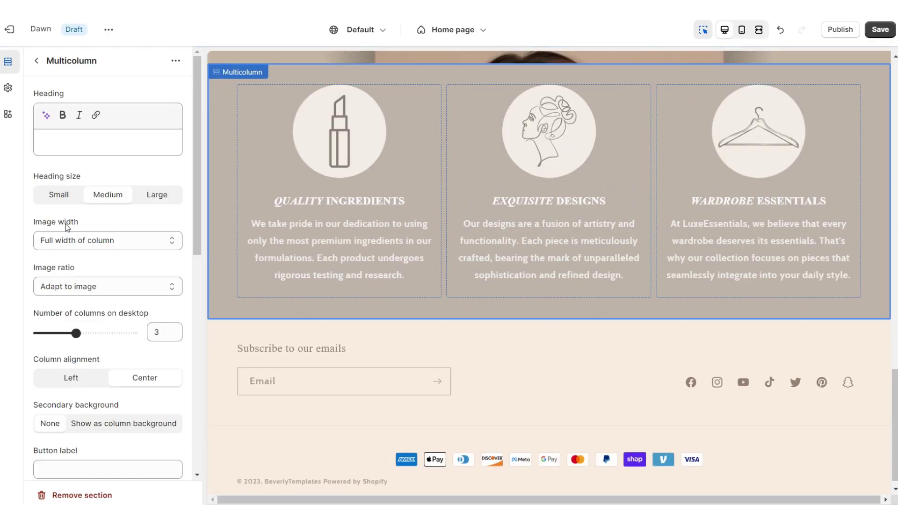
pyautogui.click(77, 243)
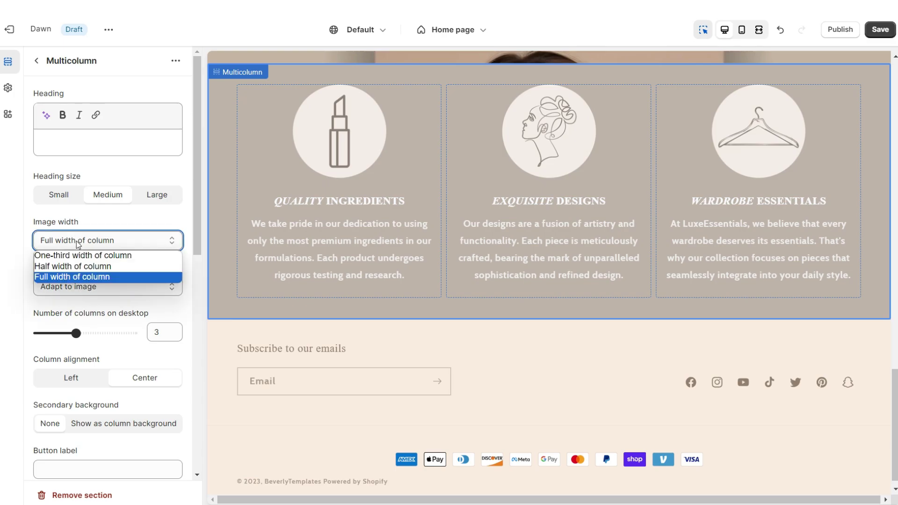
pyautogui.click(84, 266)
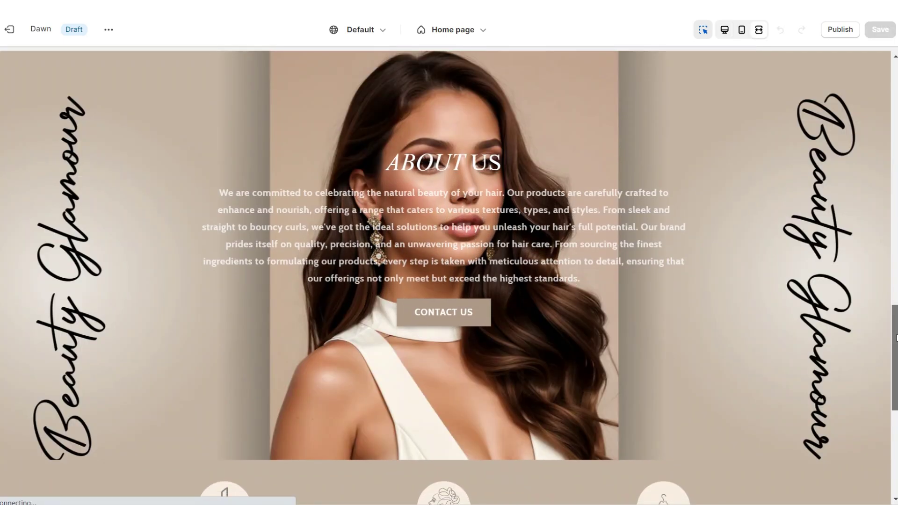
pyautogui.scroll(-4, 449, 272)
pyautogui.scroll(-3, 449, 272)
pyautogui.scroll(3, 449, 271)
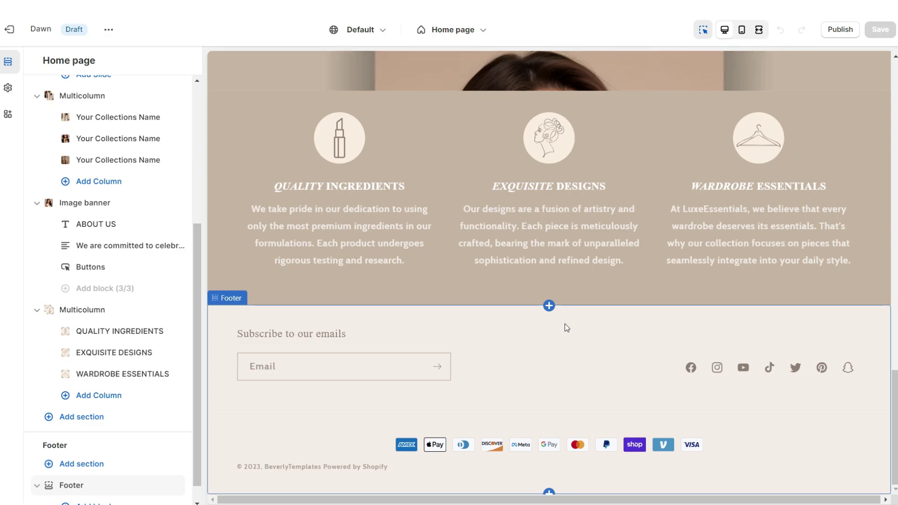
# Step: Insert a Featured collection section and replace its heading with SHOP BESTSELLERS ✧
pyautogui.click(550, 306)
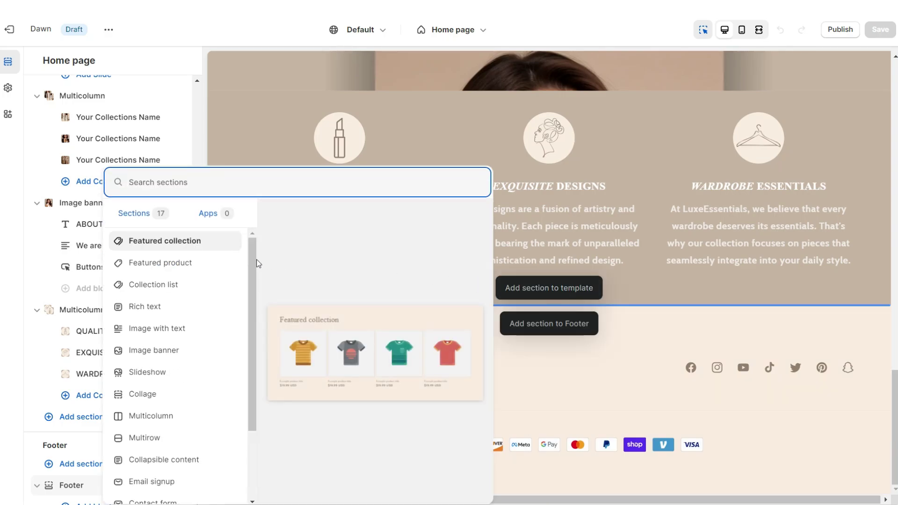
pyautogui.click(215, 244)
pyautogui.tripleClick(106, 143)
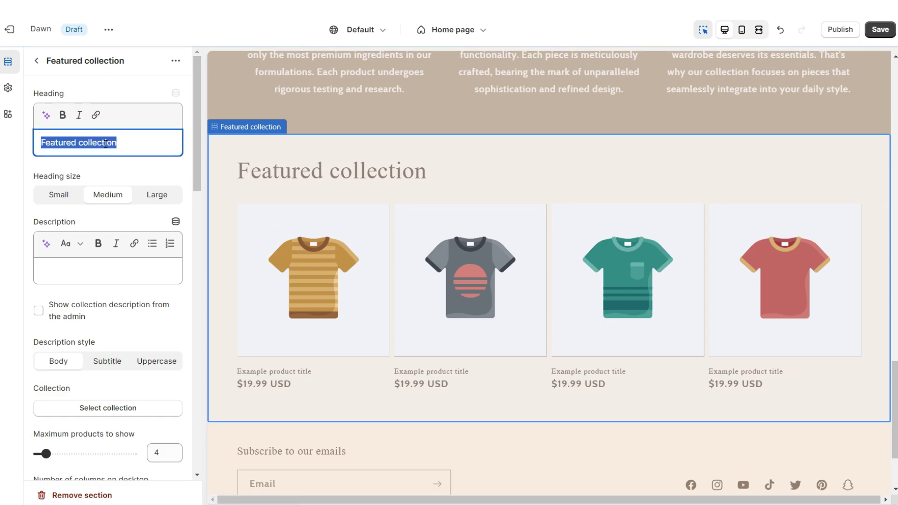
pyautogui.rightClick(107, 143)
pyautogui.click(136, 217)
pyautogui.scroll(-3, 117, 290)
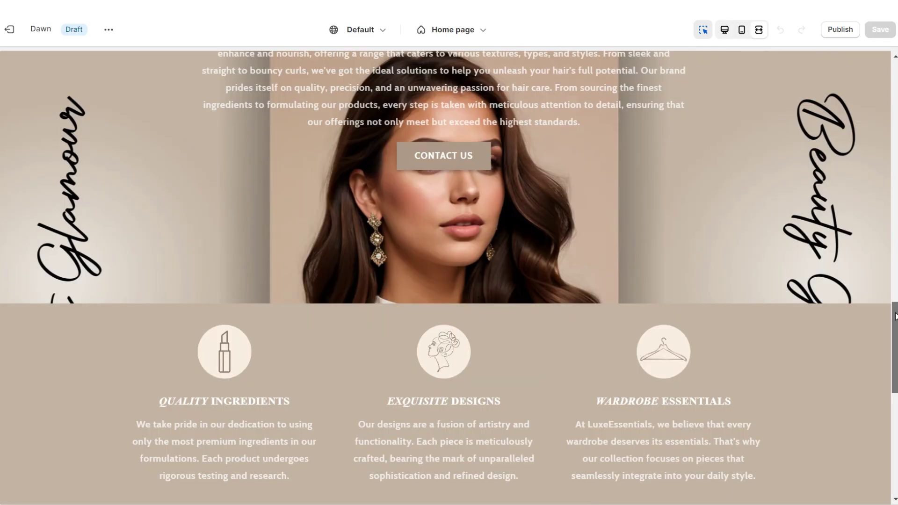
pyautogui.scroll(-4, 893, 359)
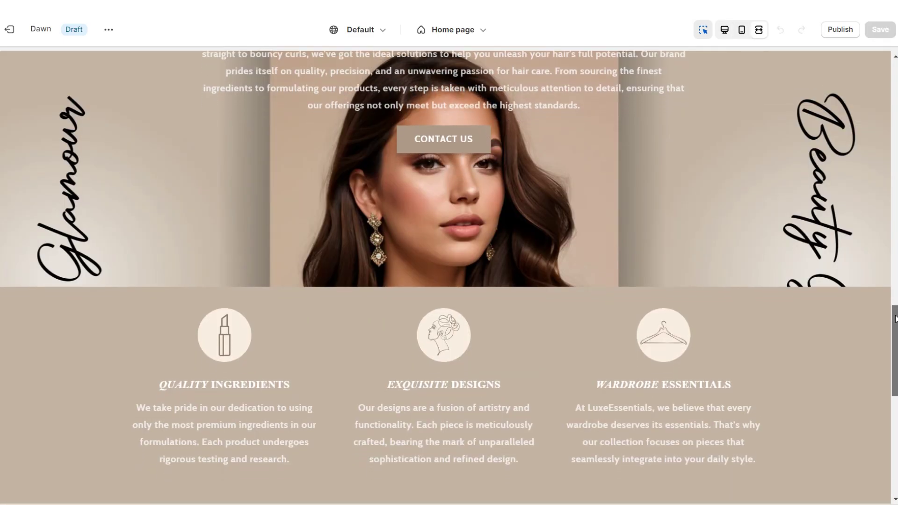
pyautogui.scroll(-2, 893, 359)
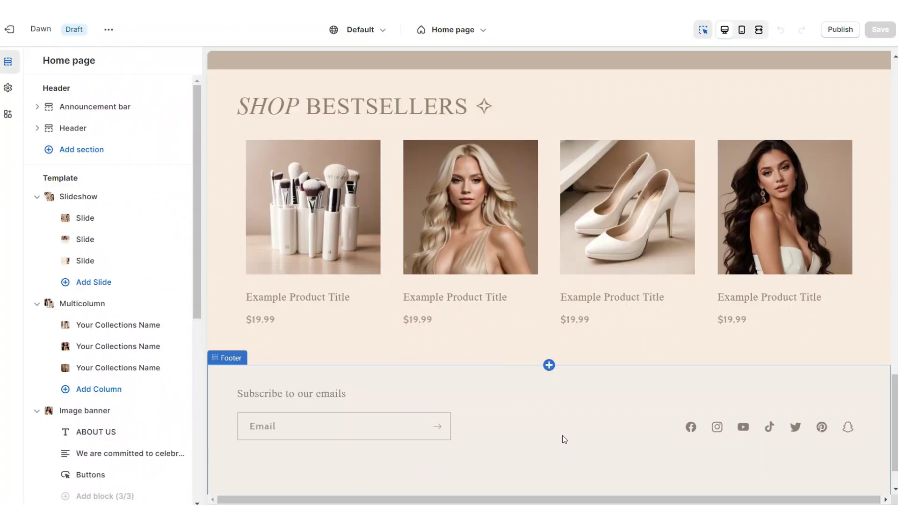
# Step: Add a Multicolumn section headed CUSTOMER FEEDBACK above the footer
pyautogui.click(549, 364)
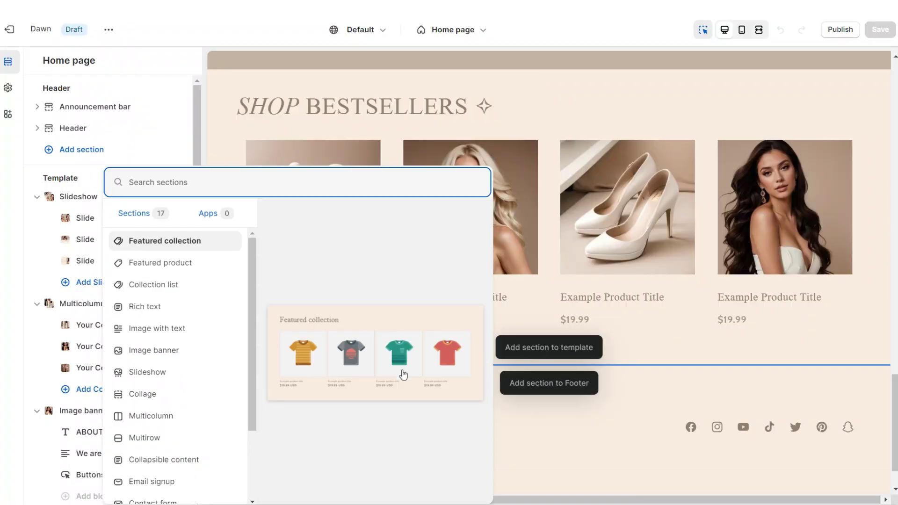
pyautogui.click(230, 420)
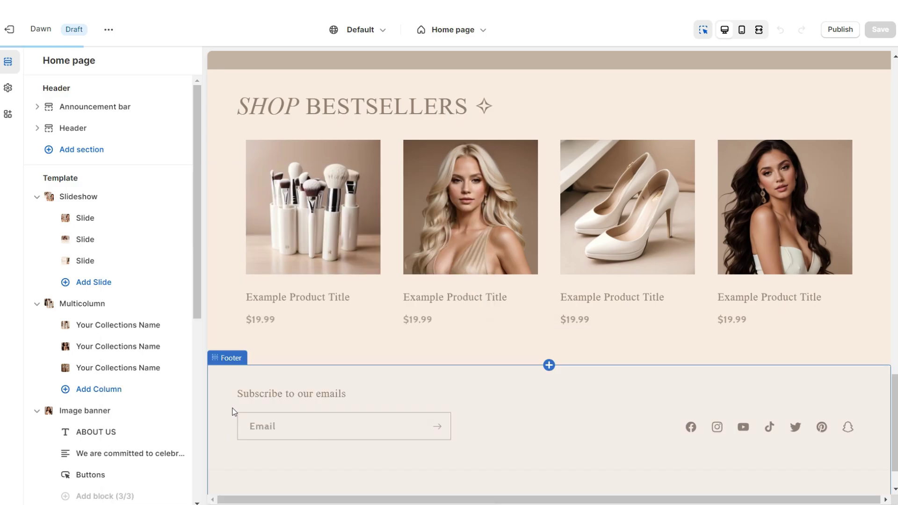
pyautogui.tripleClick(78, 407)
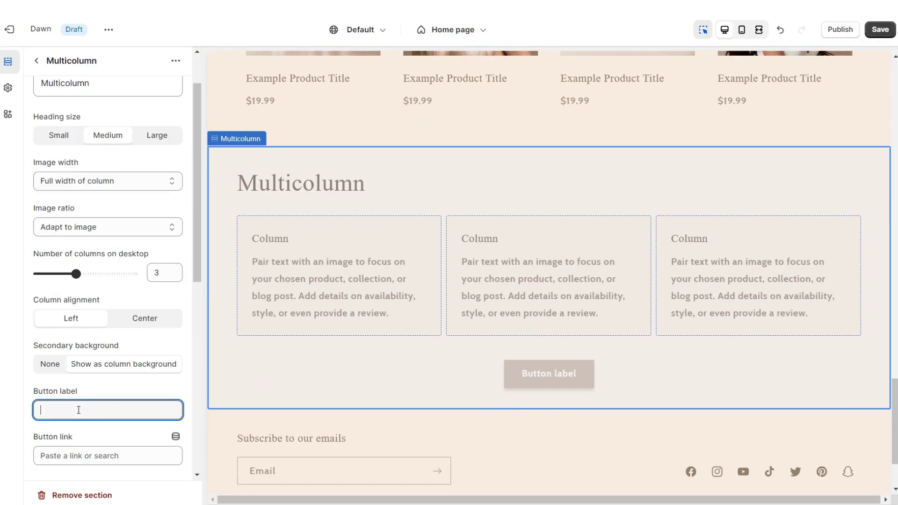
pyautogui.scroll(2, 93, 280)
pyautogui.tripleClick(75, 140)
pyautogui.rightClick(74, 141)
pyautogui.click(89, 190)
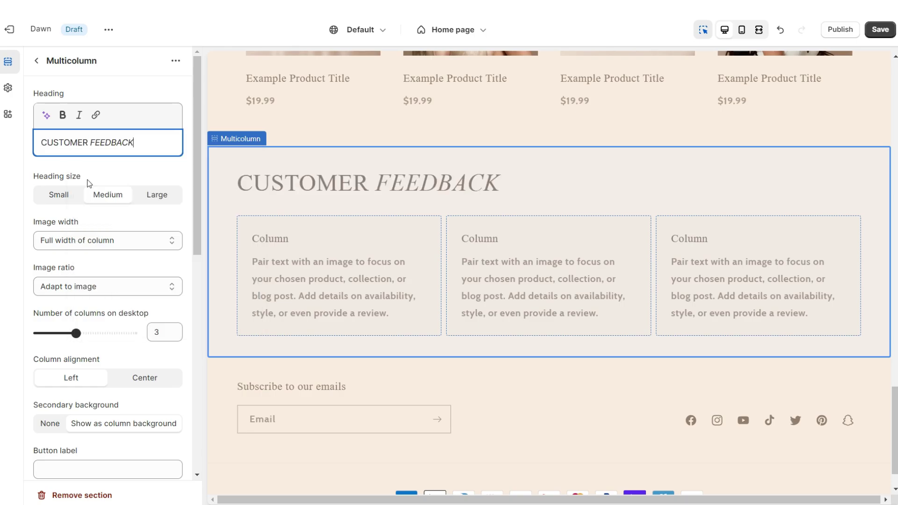
pyautogui.click(90, 313)
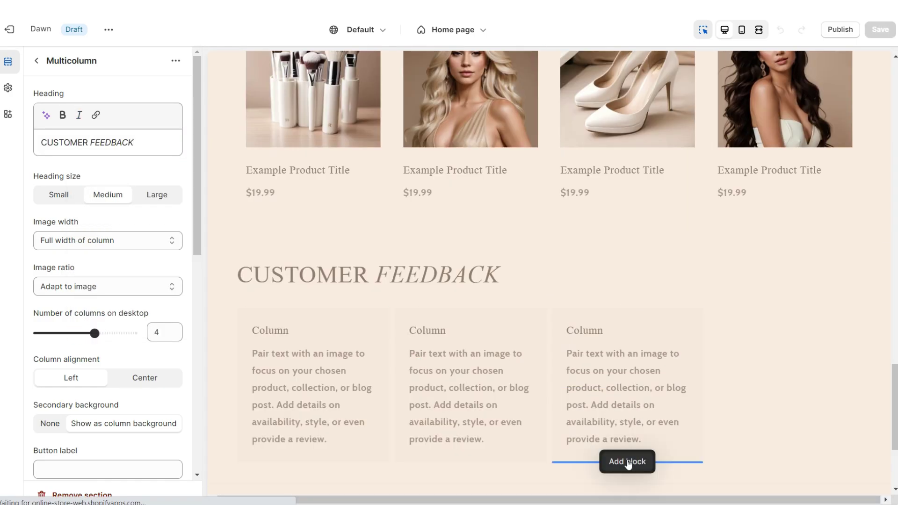
# Step: Add a fourth centred column with a ★★★★★ heading and pasted customer review text
pyautogui.click(626, 351)
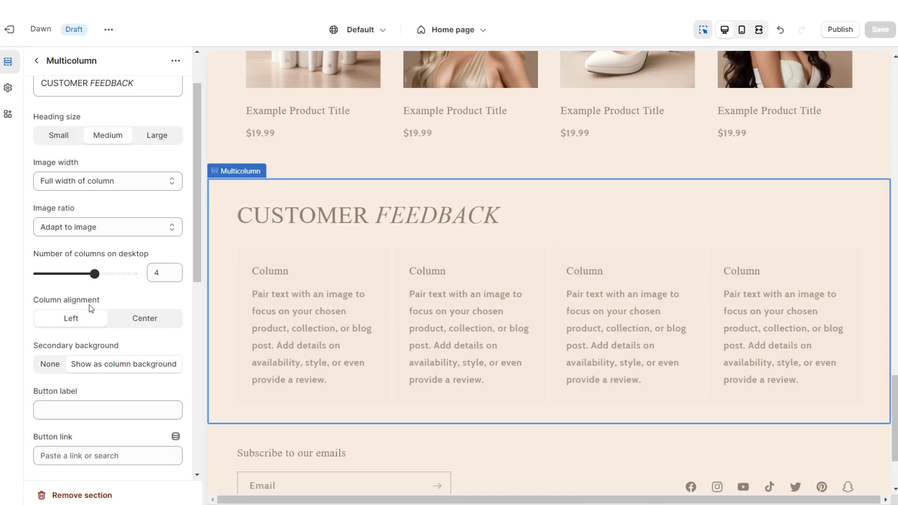
pyautogui.click(135, 320)
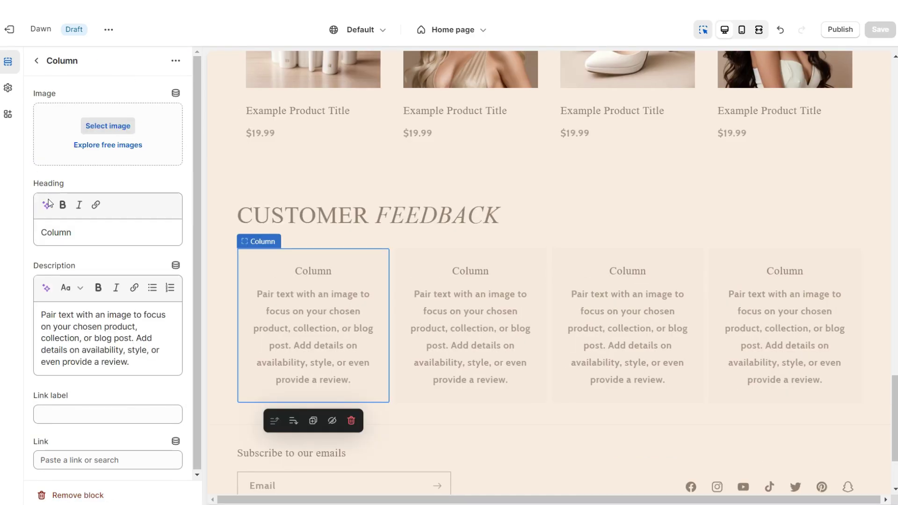
pyautogui.rightClick(53, 237)
pyautogui.click(77, 296)
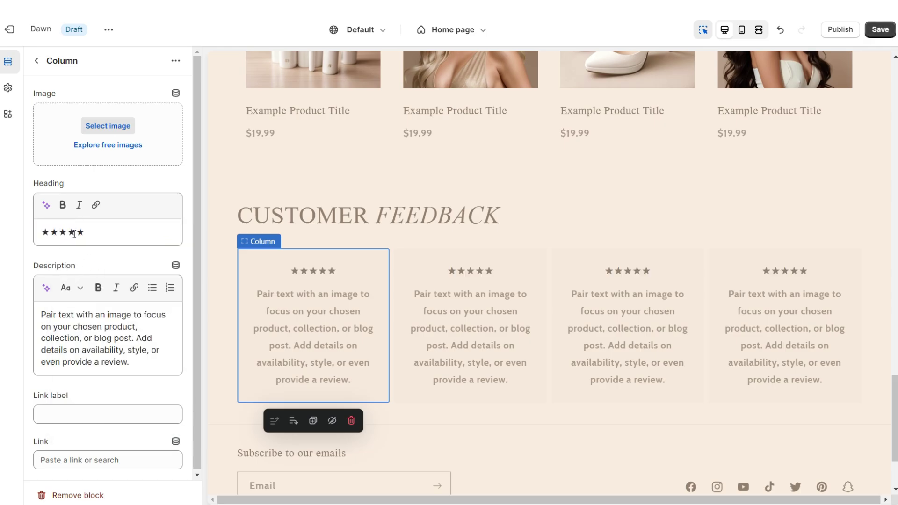
pyautogui.click(73, 308)
pyautogui.hotkey('ctrl', 'a')
pyautogui.write("Excellent quality and fast shipping times! I'm in love with my product, I'll be shopping from here again. Allie Hall")
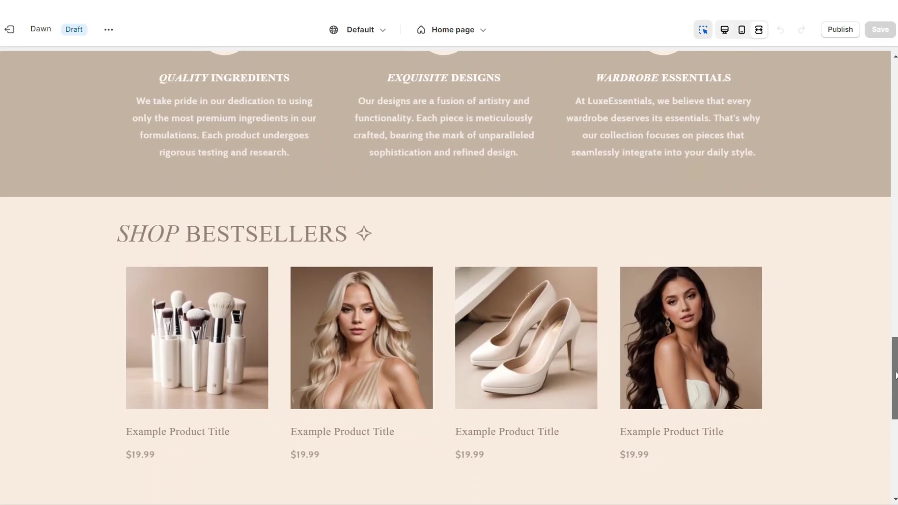
pyautogui.scroll(-6, 895, 427)
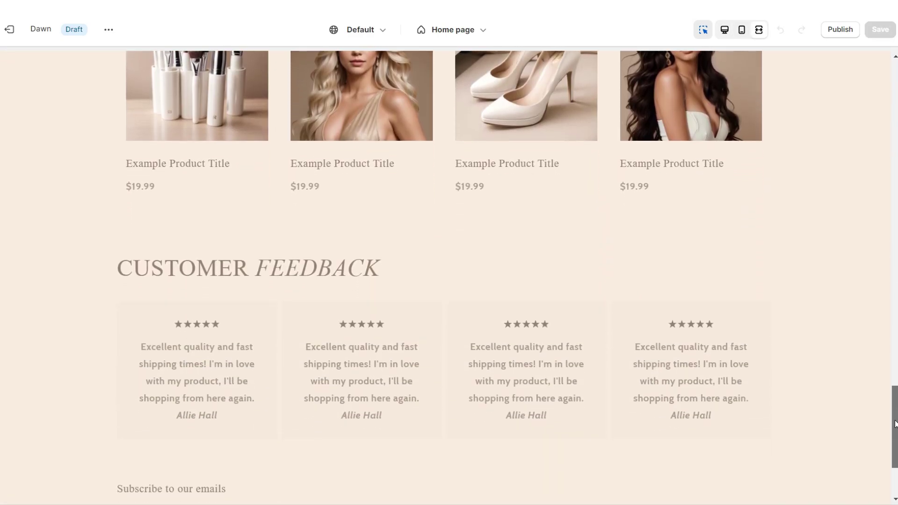
pyautogui.scroll(1, 895, 426)
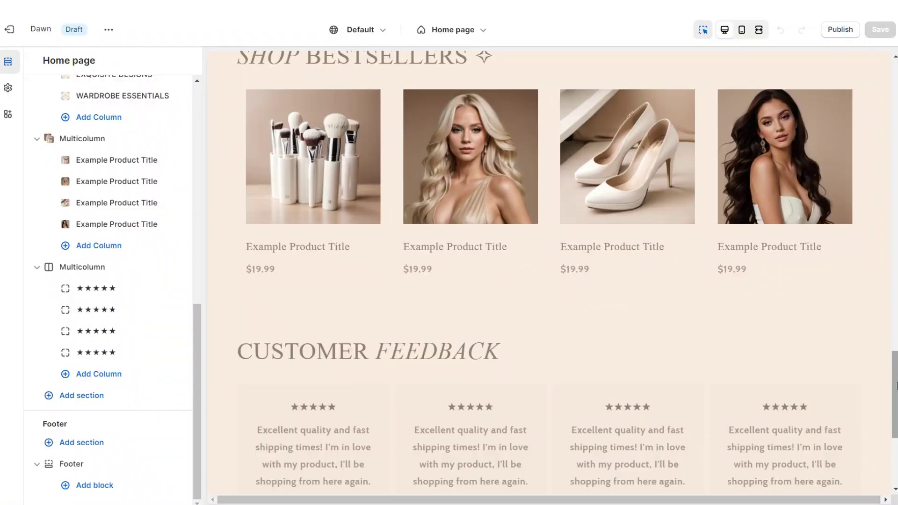
# Step: Add an image banner section above the footer and clear its second button label
pyautogui.scroll(-5, 895, 387)
pyautogui.click(554, 296)
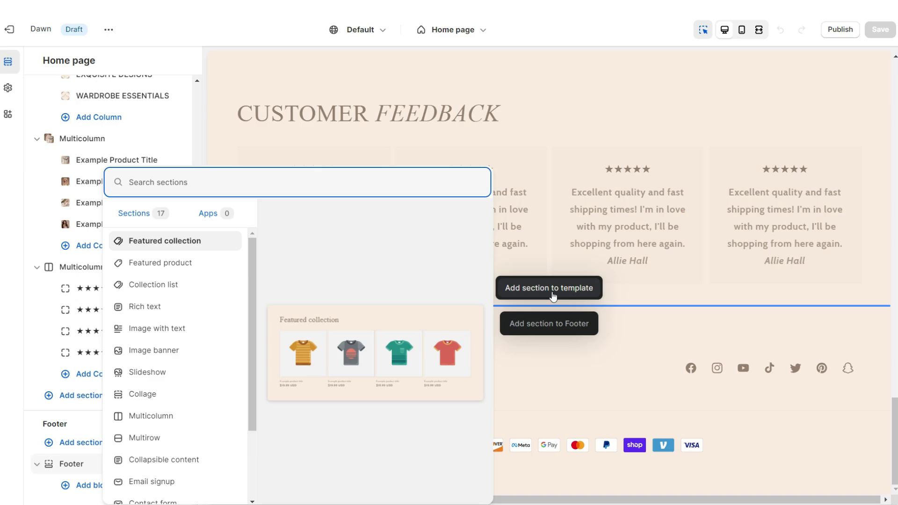
pyautogui.click(183, 358)
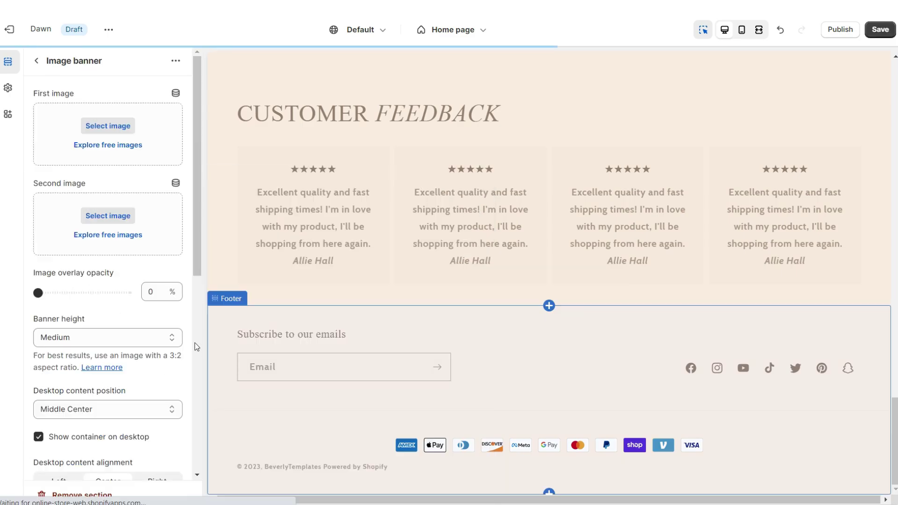
pyautogui.tripleClick(61, 253)
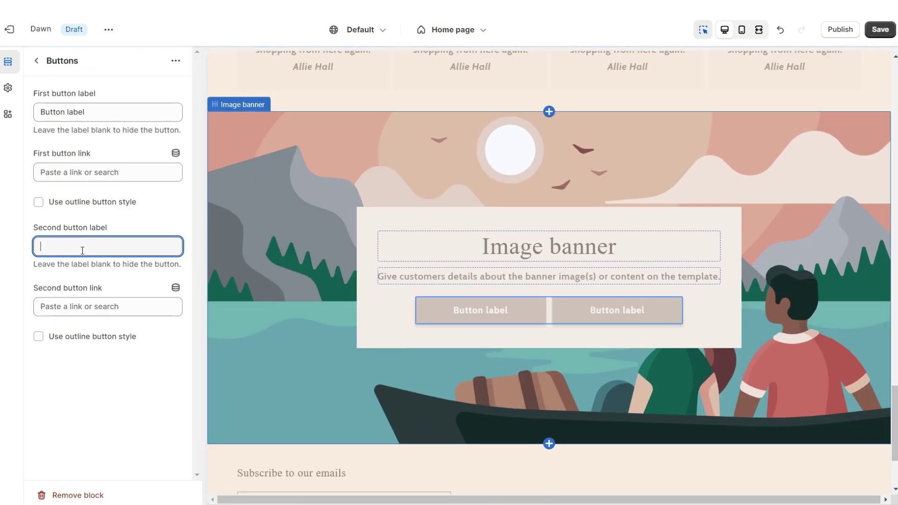
# Step: Paste 'UP TO 50% OFF' as the banner heading and edit the SHOP THIS SALE button
pyautogui.click(604, 243)
pyautogui.rightClick(87, 144)
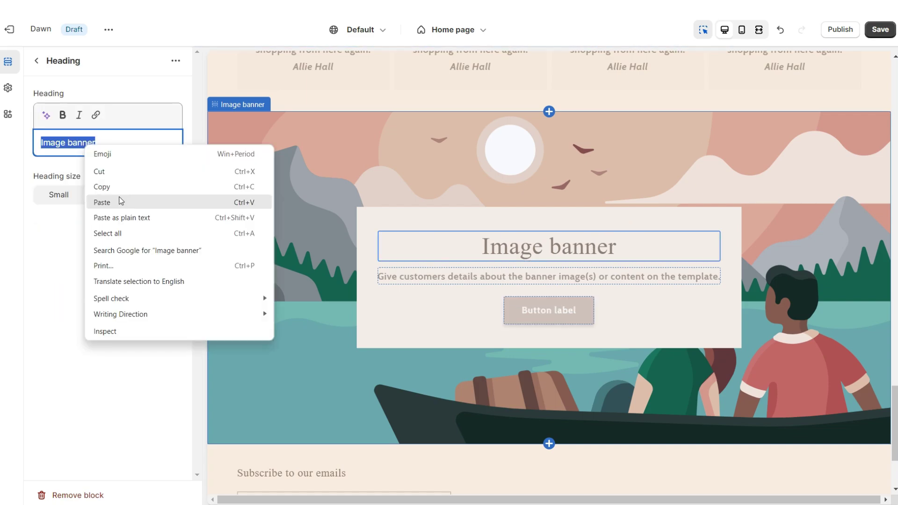
pyautogui.click(120, 202)
pyautogui.click(603, 323)
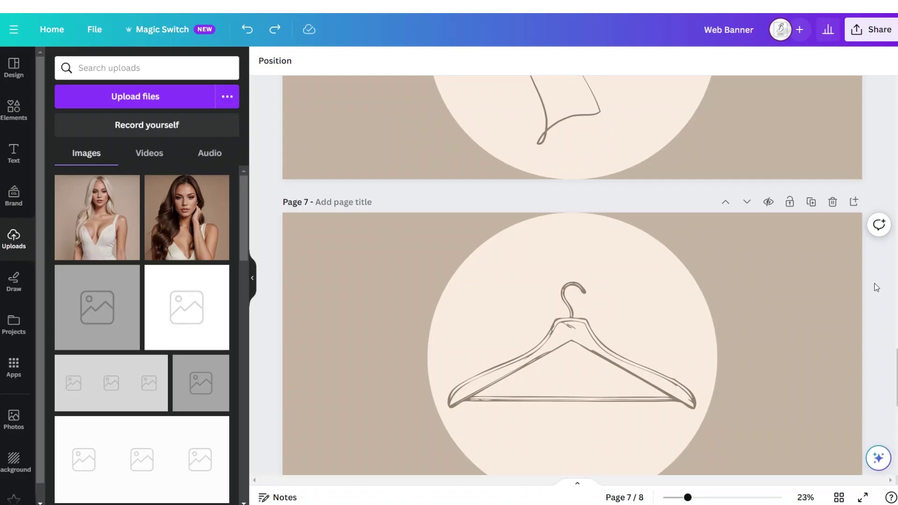
pyautogui.scroll(5, 876, 283)
# Step: Add a new blank page to the Canva design with a cream background
pyautogui.scroll(-6, 876, 285)
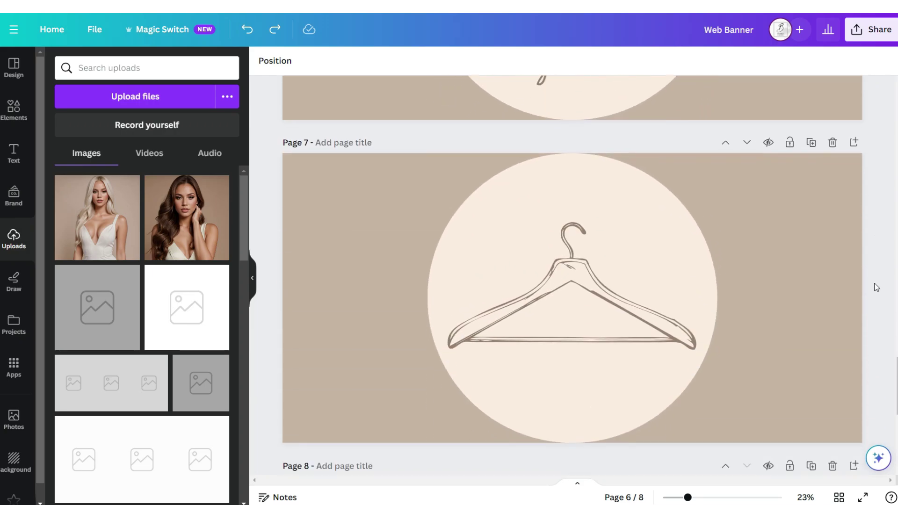
pyautogui.click(854, 143)
pyautogui.click(263, 61)
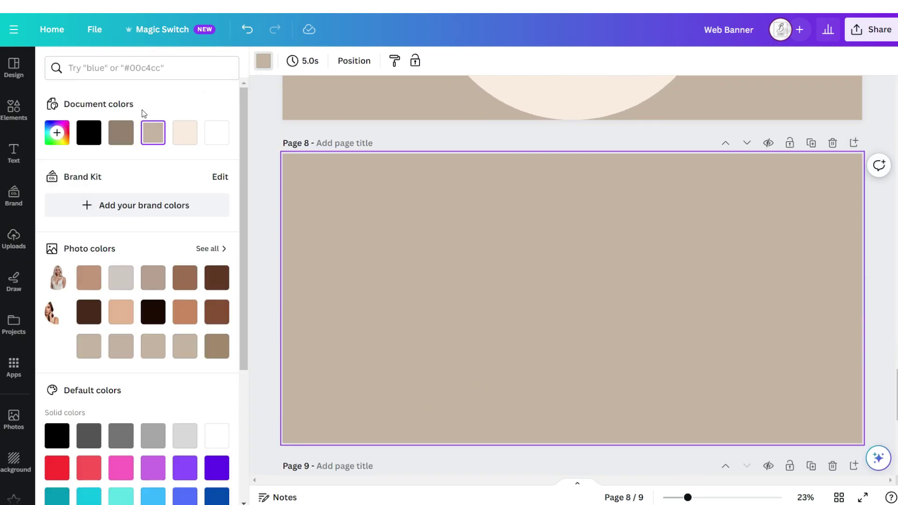
pyautogui.click(185, 132)
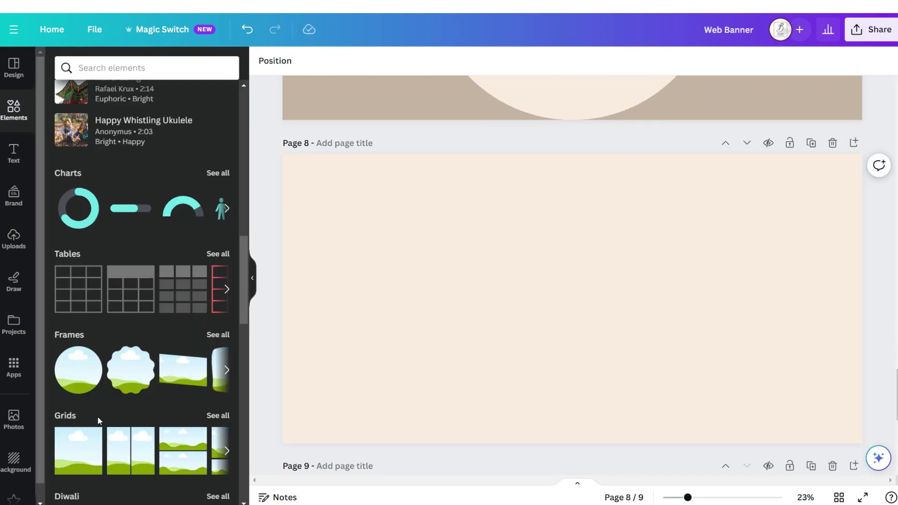
# Step: Add a square-bordered photo frame, duplicate it to the right half, and drop in the brunette portrait
pyautogui.click(80, 448)
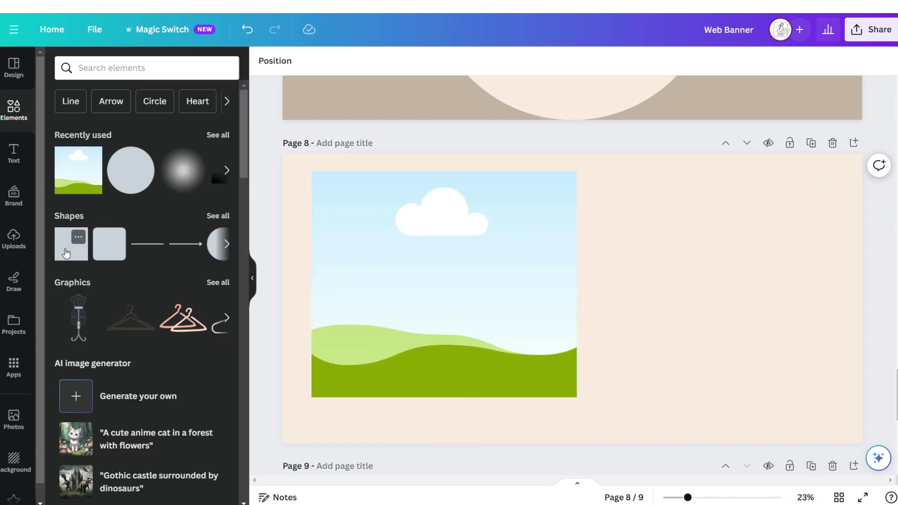
pyautogui.click(72, 246)
pyautogui.moveTo(573, 297); pyautogui.dragTo(346, 208)
pyautogui.moveTo(394, 257); pyautogui.dragTo(580, 401)
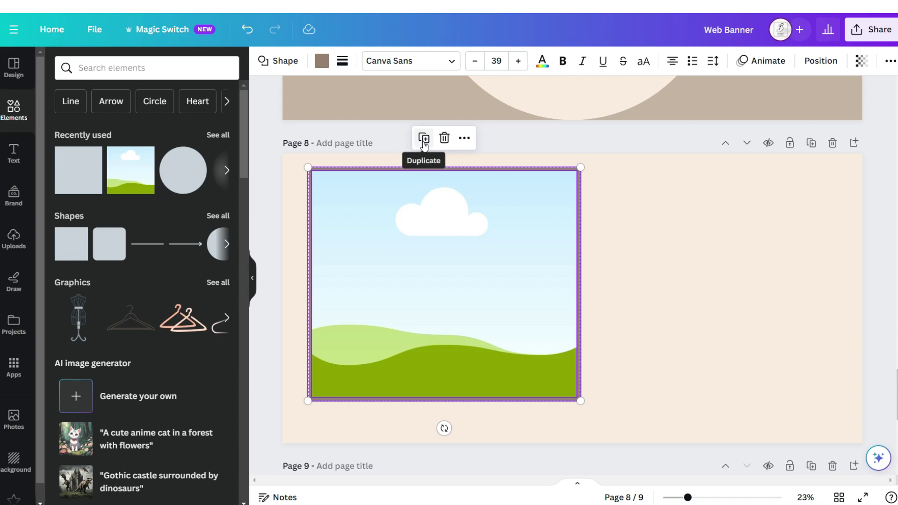
pyautogui.click(423, 145)
pyautogui.moveTo(427, 194); pyautogui.dragTo(637, 263)
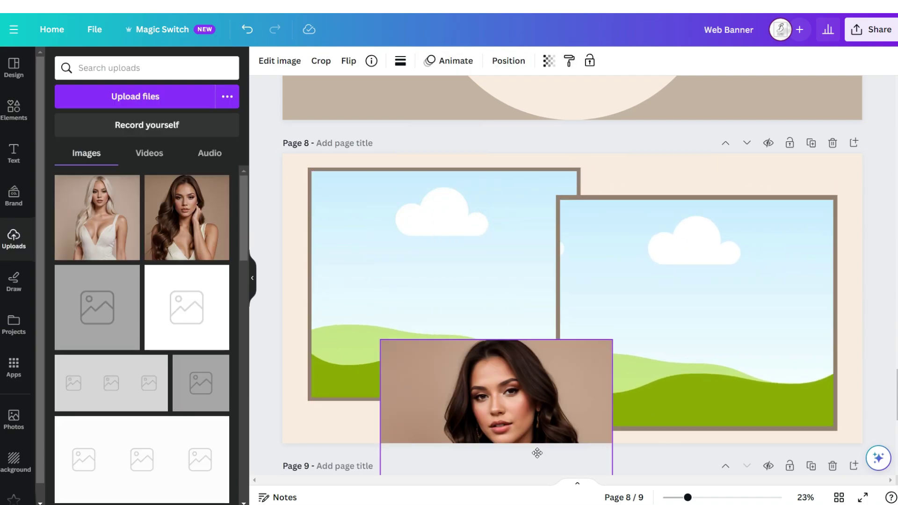
pyautogui.moveTo(537, 453); pyautogui.dragTo(451, 329)
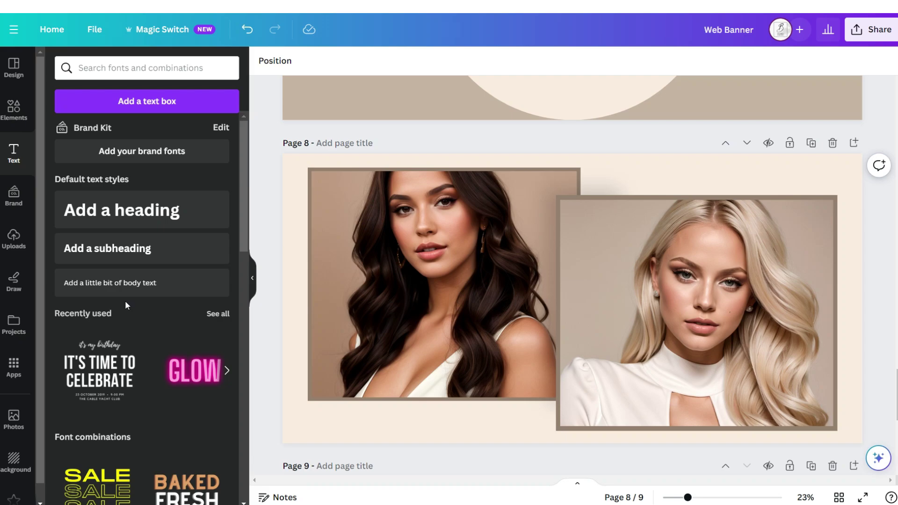
# Step: Add 'Shop The Sale!' text in a script font with Lift effect and duplicate it to the lower left
pyautogui.click(119, 283)
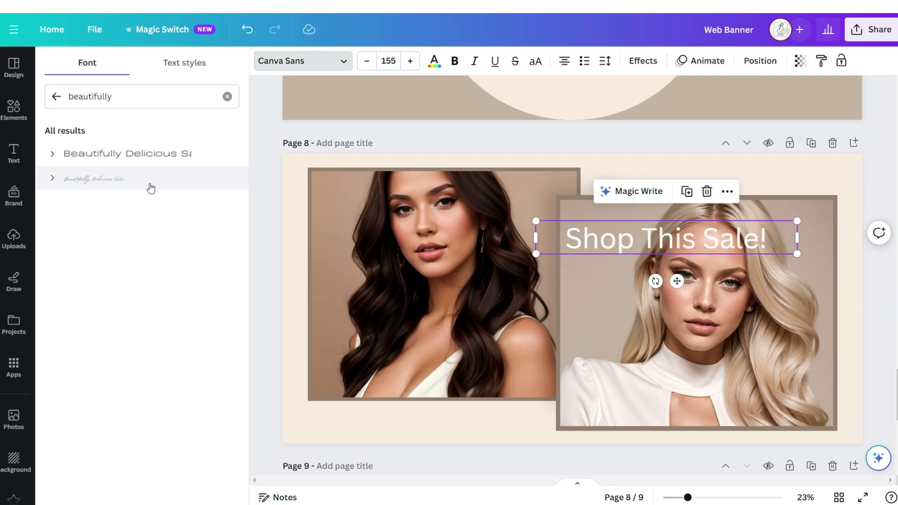
pyautogui.click(147, 182)
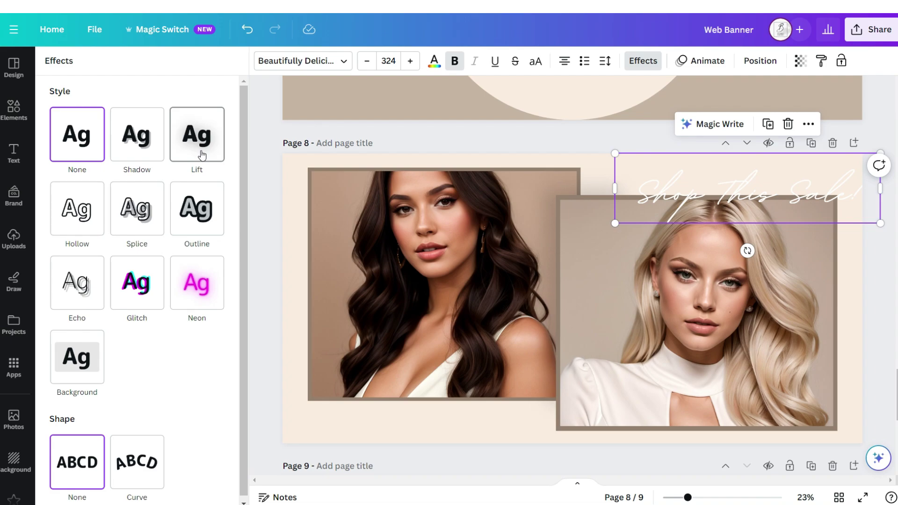
pyautogui.click(201, 156)
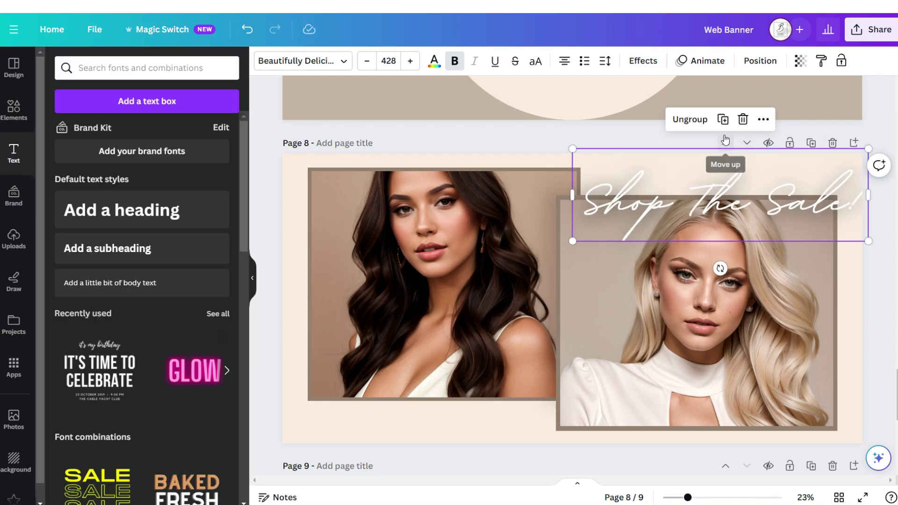
pyautogui.click(722, 119)
pyautogui.moveTo(520, 311); pyautogui.dragTo(401, 411)
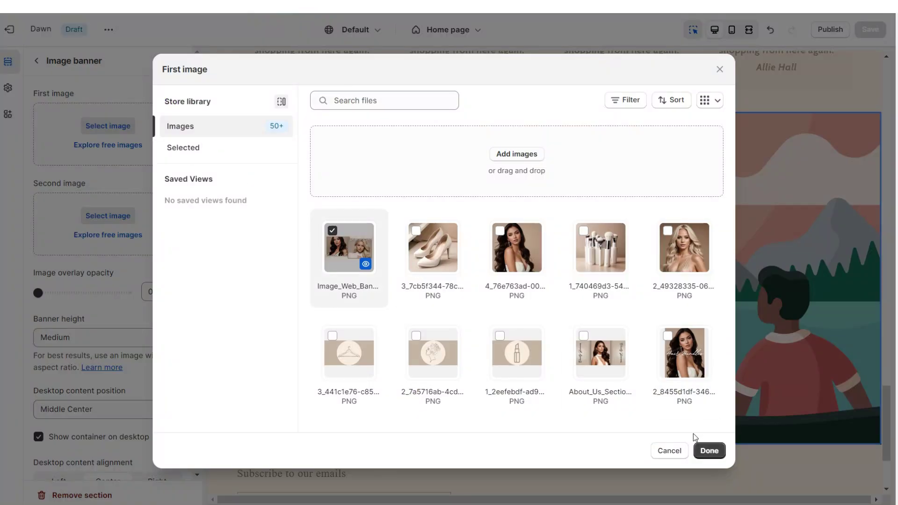
# Step: Use the uploaded Image_Web_Banner PNG as first image and set Banner height to 'Adapt to first image'
pyautogui.click(705, 450)
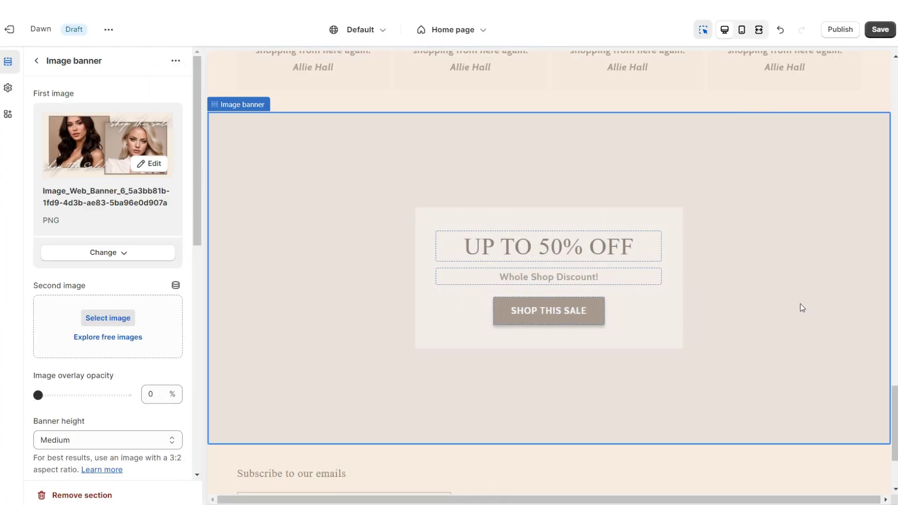
pyautogui.scroll(-4, 56, 256)
pyautogui.click(65, 266)
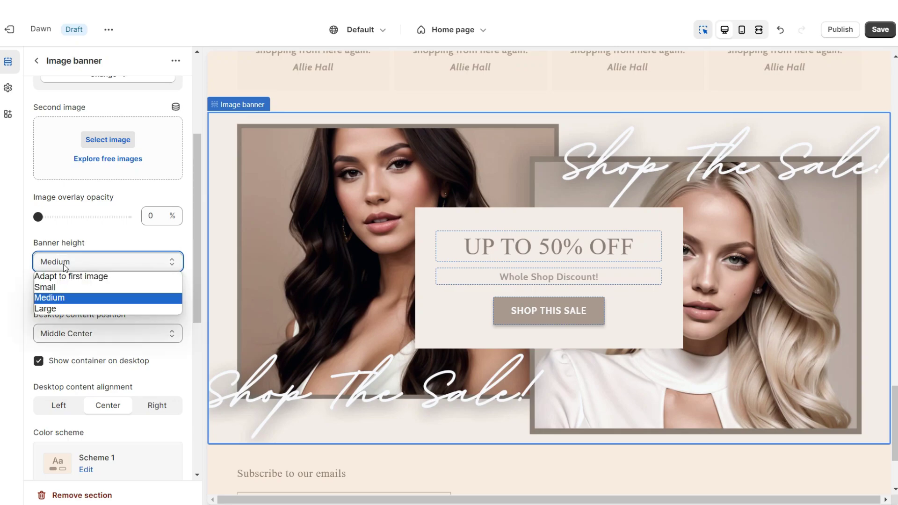
pyautogui.click(80, 275)
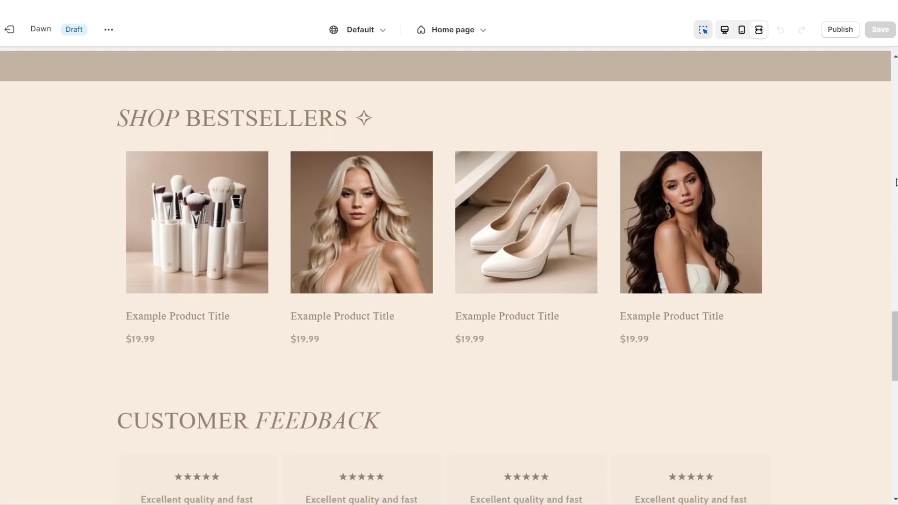
pyautogui.scroll(-10, 896, 182)
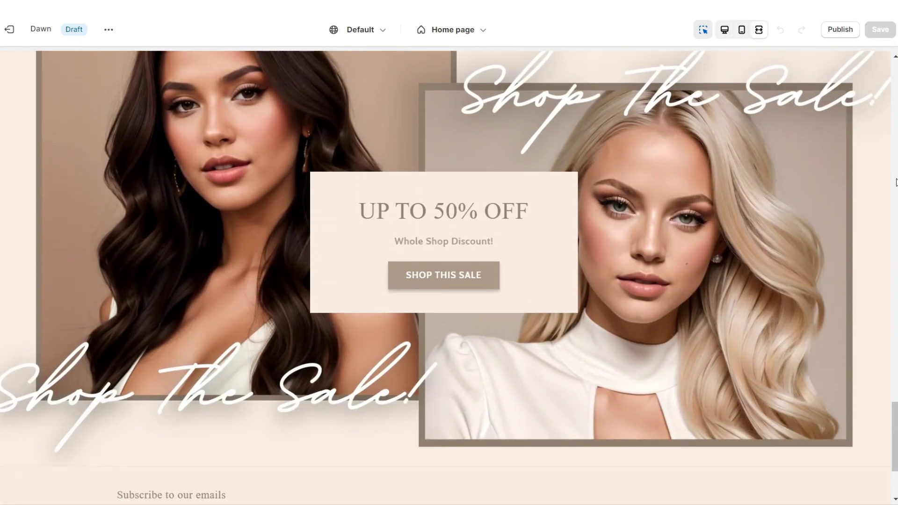
pyautogui.scroll(3, 897, 182)
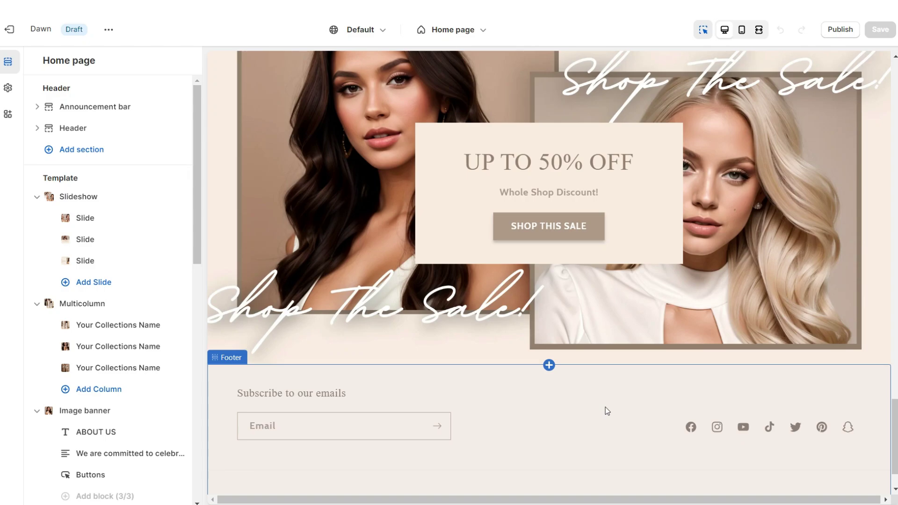
# Step: Add an Email signup section headed 'GET 10% OFF WHEN YOU SUBSCRIBE TO OUR EMAIL'
pyautogui.click(549, 365)
pyautogui.scroll(-3, 158, 412)
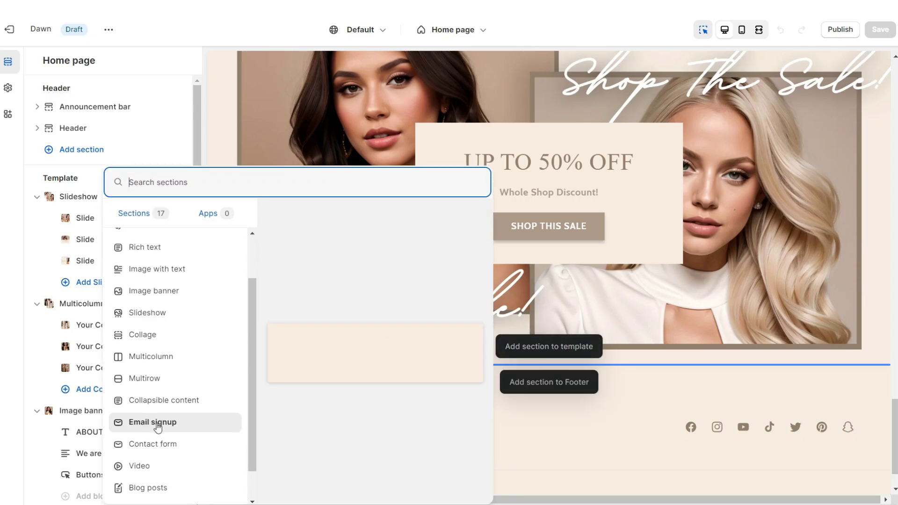
pyautogui.click(158, 423)
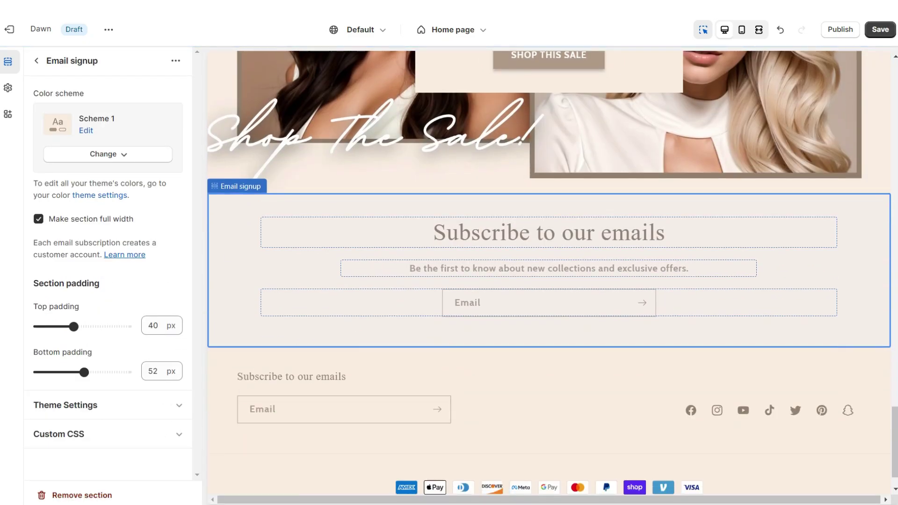
pyautogui.click(548, 232)
pyautogui.tripleClick(87, 142)
pyautogui.rightClick(120, 148)
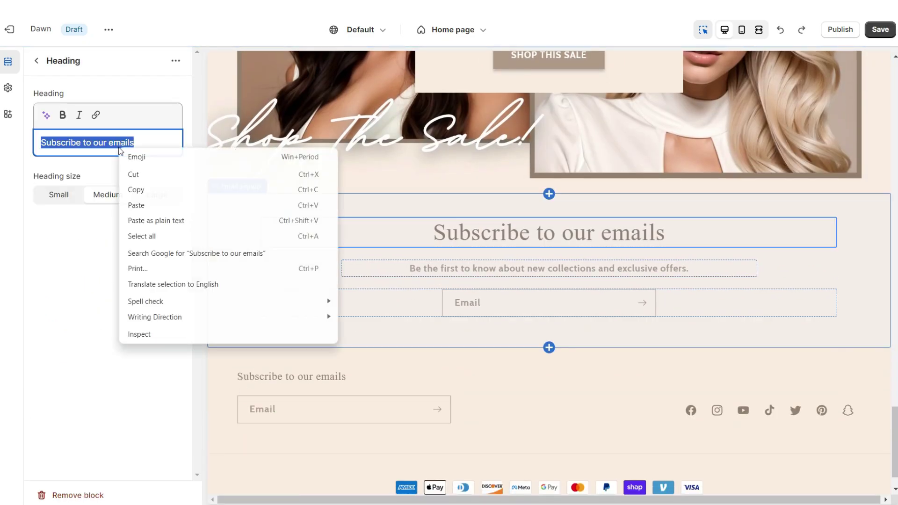
pyautogui.click(139, 206)
# Step: Apply colour Scheme 2 to the email signup section
pyautogui.click(37, 60)
pyautogui.click(103, 153)
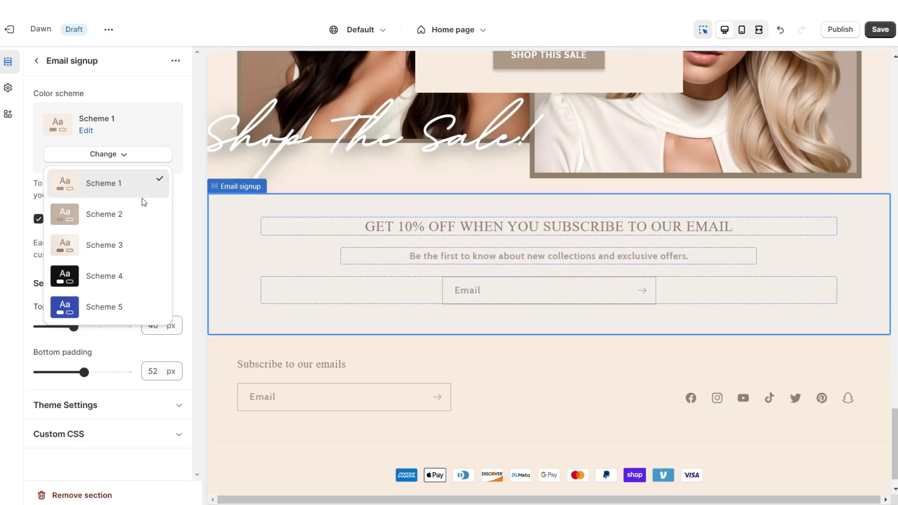
pyautogui.click(146, 216)
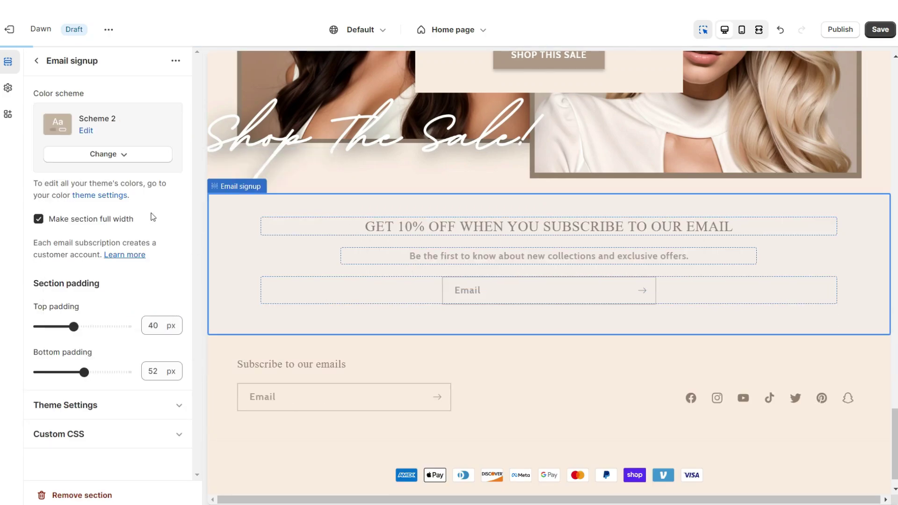
pyautogui.click(549, 346)
pyautogui.click(549, 287)
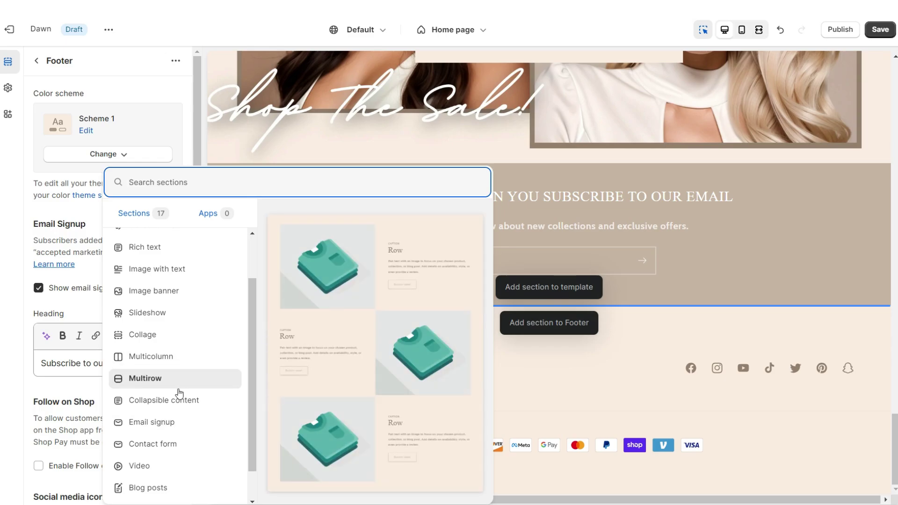
# Step: Add a Multirow section and delete its third row
pyautogui.click(176, 374)
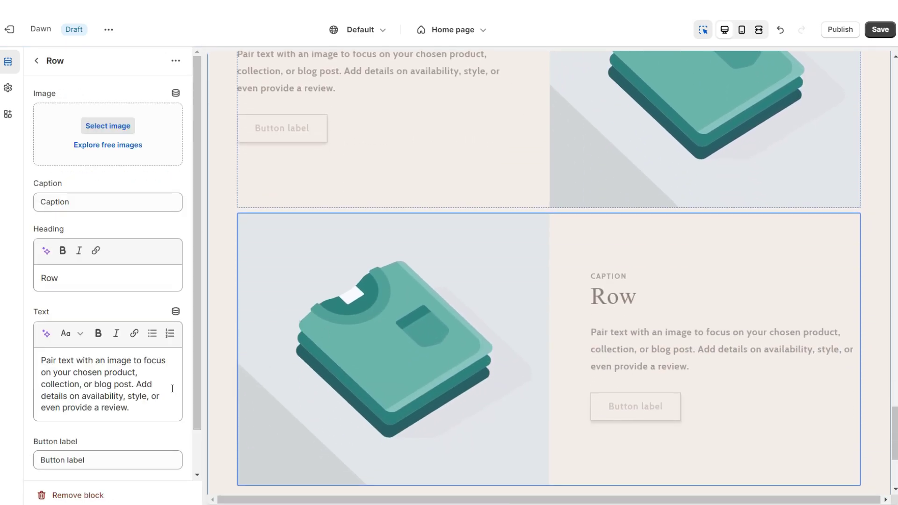
pyautogui.click(59, 492)
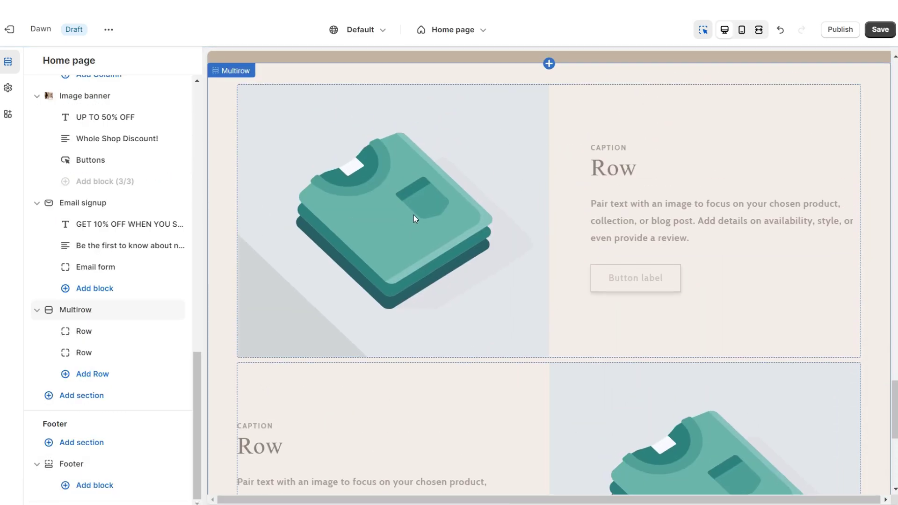
pyautogui.click(415, 229)
pyautogui.scroll(-5, 589, 366)
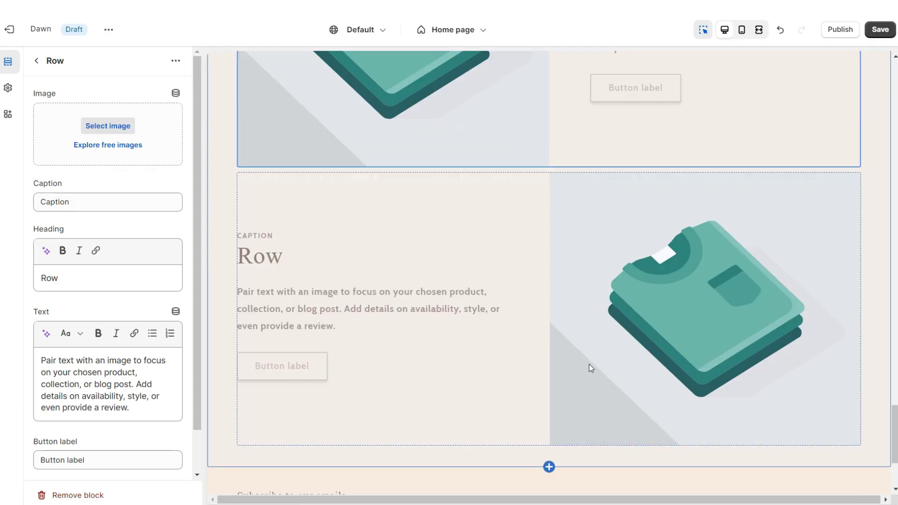
pyautogui.scroll(-4, 593, 261)
# Step: Set the row heading to 'BLOG POST ✦' and its button label to SEE POST, then review the page
pyautogui.doubleClick(57, 280)
pyautogui.rightClick(57, 283)
pyautogui.click(88, 342)
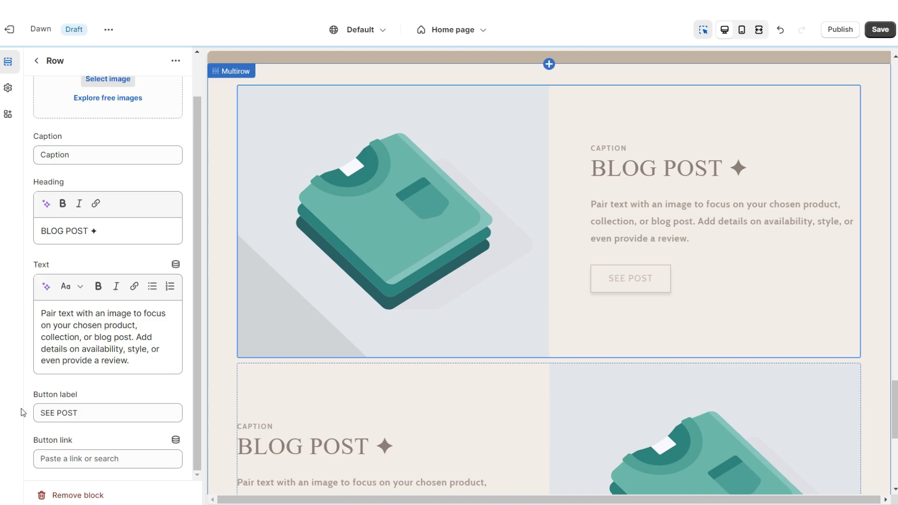
pyautogui.click(81, 417)
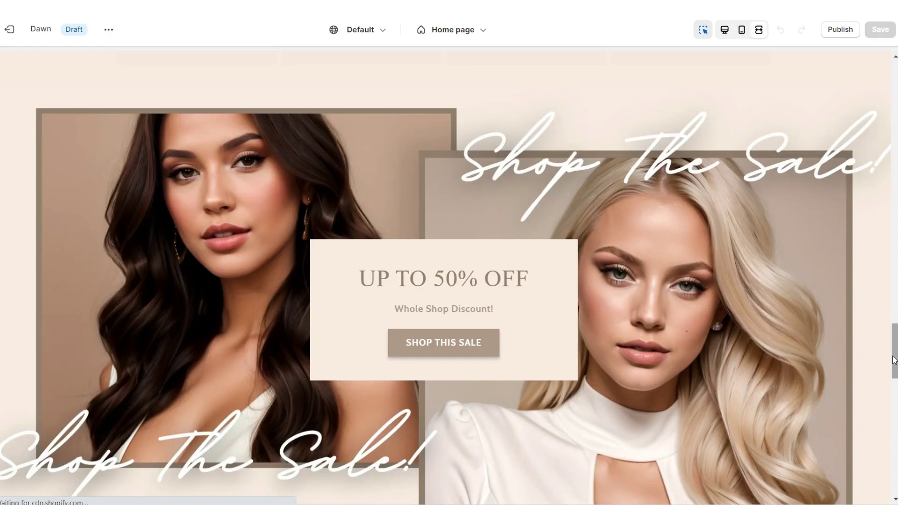
pyautogui.scroll(-8, 893, 360)
pyautogui.scroll(-9, 893, 360)
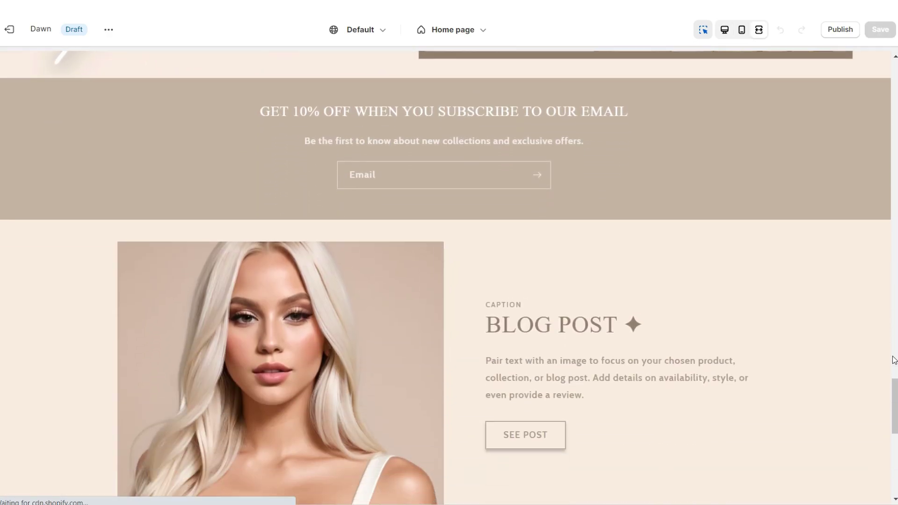
pyautogui.scroll(9, 893, 360)
pyautogui.scroll(-5, 893, 360)
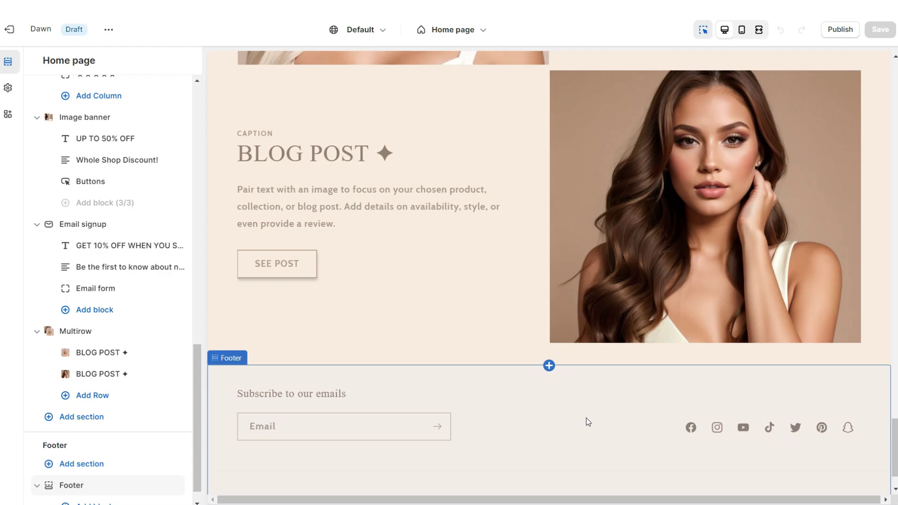
# Step: Add an Image banner above the footer and remove its heading, text and button blocks
pyautogui.click(549, 365)
pyautogui.click(561, 347)
pyautogui.click(643, 350)
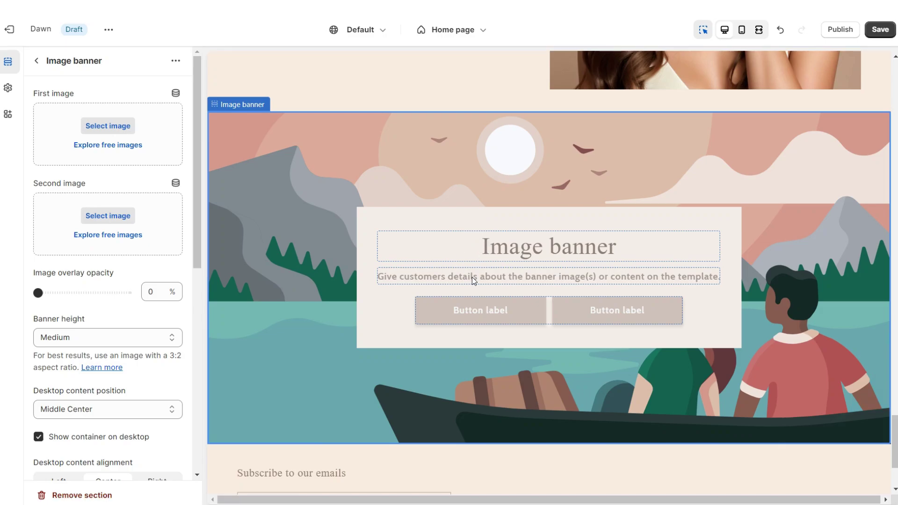
pyautogui.click(557, 302)
pyautogui.press('Delete')
pyautogui.press('Delete')
pyautogui.press('Delete')
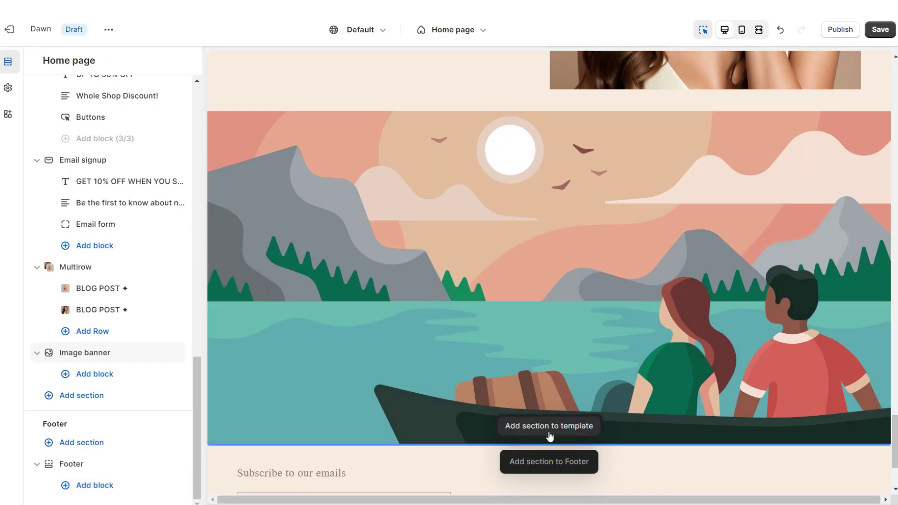
# Step: Add a Rich text section below the image banner
pyautogui.click(549, 427)
pyautogui.click(156, 308)
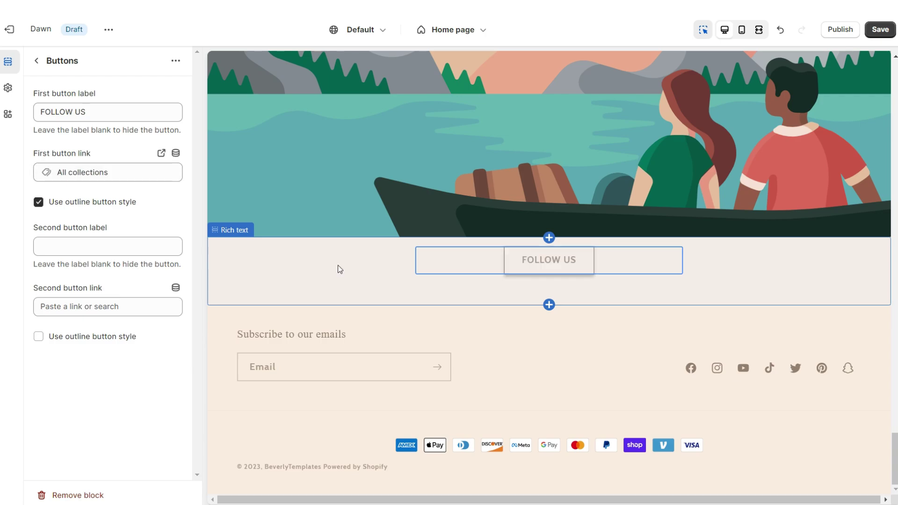
pyautogui.click(352, 272)
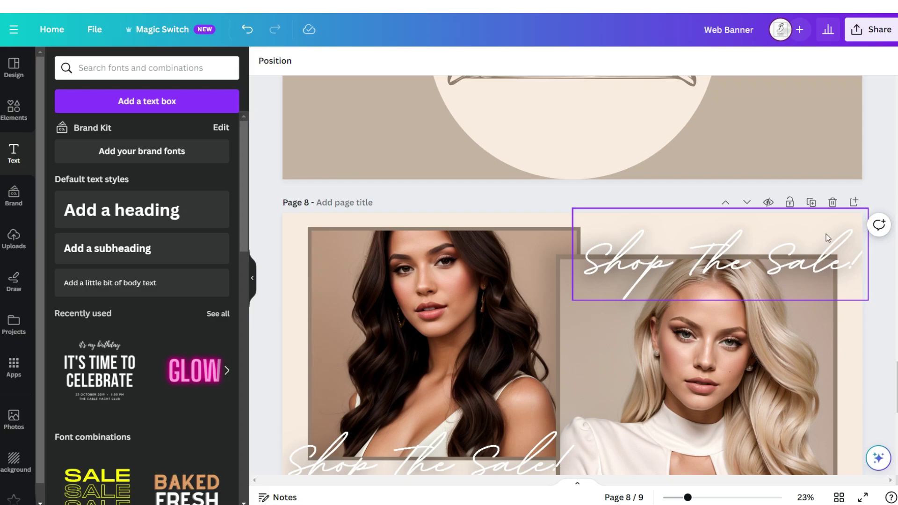
# Step: Add page 9 with 'Let's' in Hamilton Regular, uppercase CONNECT in Dream Avenue, and an Instagram icon
pyautogui.click(853, 203)
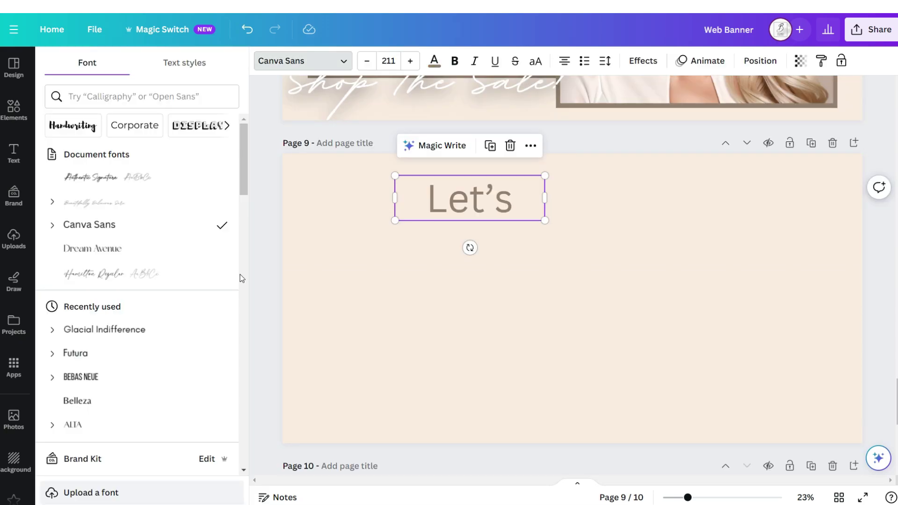
pyautogui.click(221, 275)
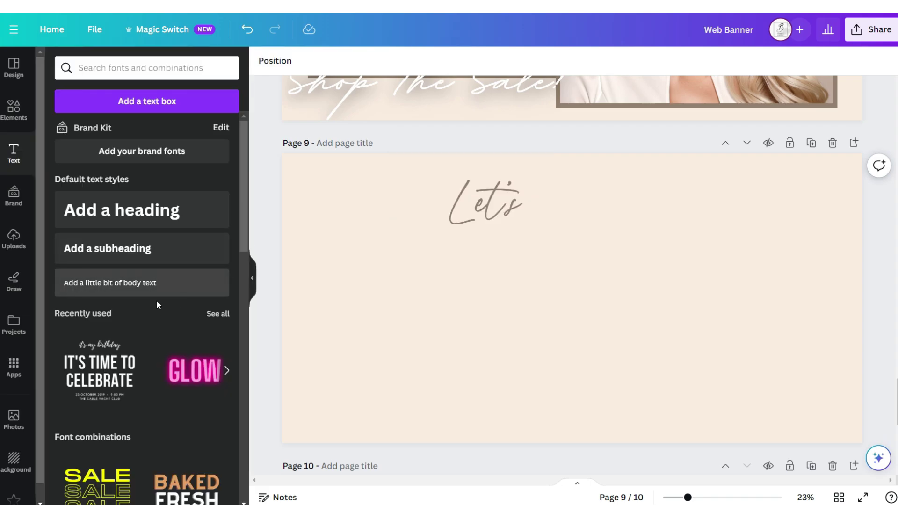
pyautogui.click(137, 287)
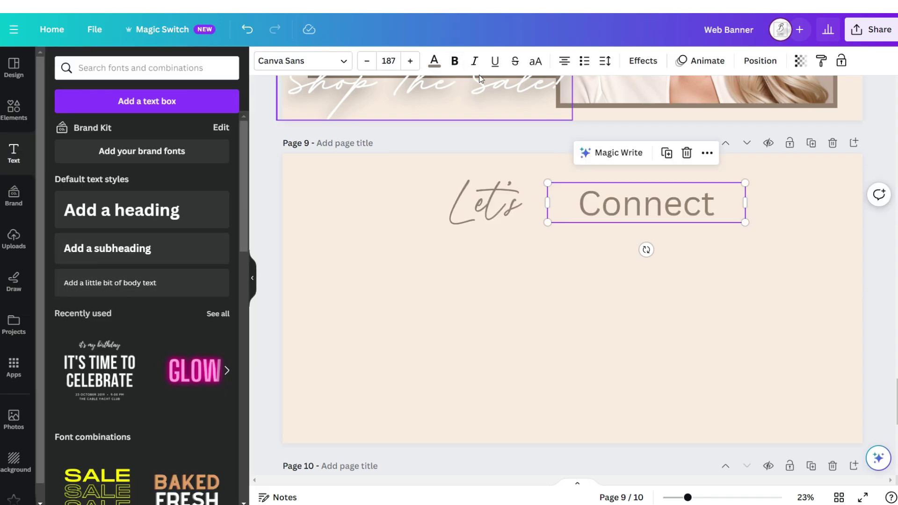
pyautogui.click(536, 61)
pyautogui.click(303, 60)
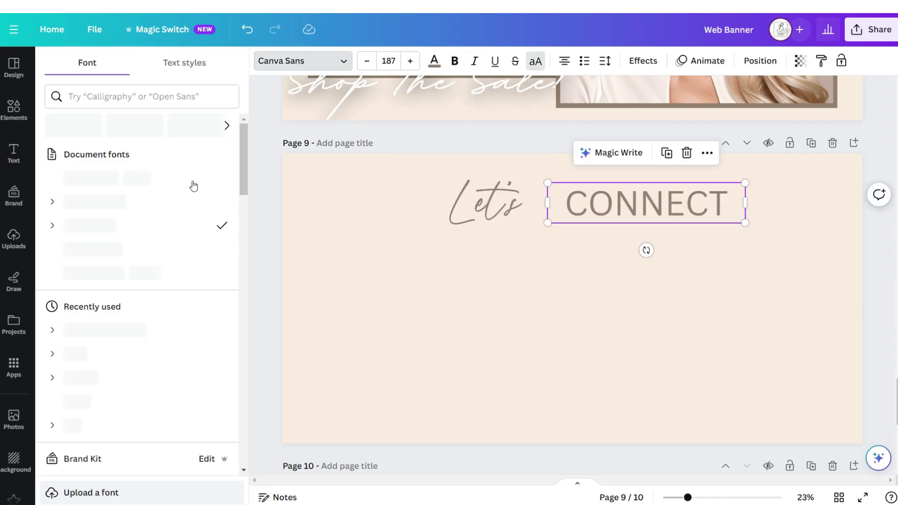
pyautogui.click(214, 255)
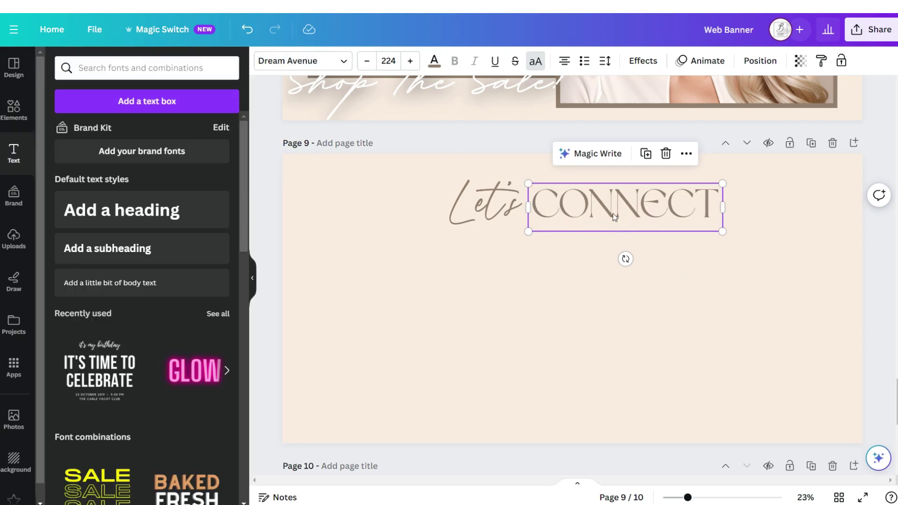
pyautogui.click(645, 153)
pyautogui.moveTo(723, 231); pyautogui.dragTo(597, 237)
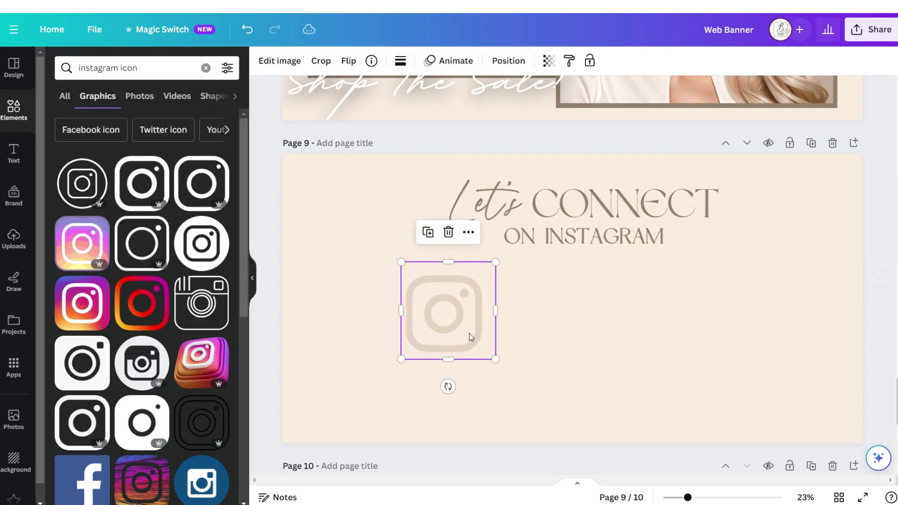
pyautogui.moveTo(464, 334); pyautogui.dragTo(445, 228)
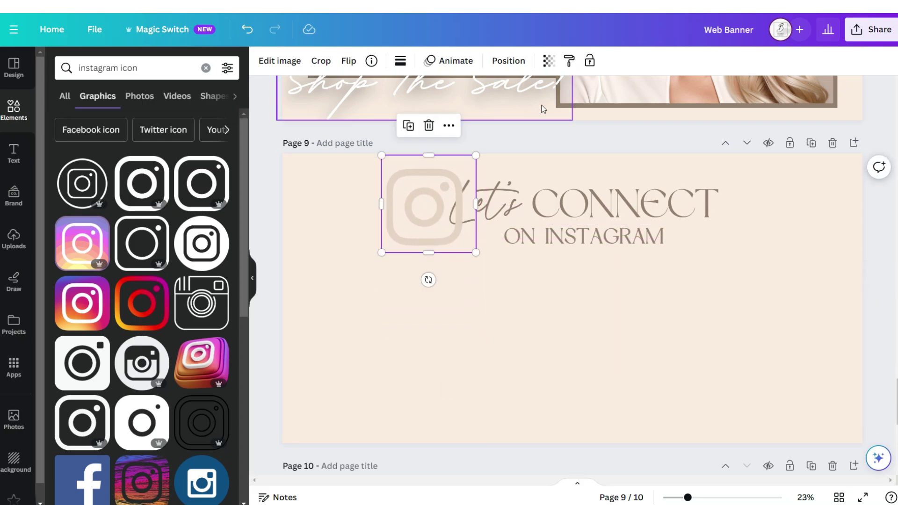
pyautogui.click(508, 60)
pyautogui.click(380, 372)
# Step: Arrange square frames in a staggered row and fill them with the uploaded photos
pyautogui.click(211, 335)
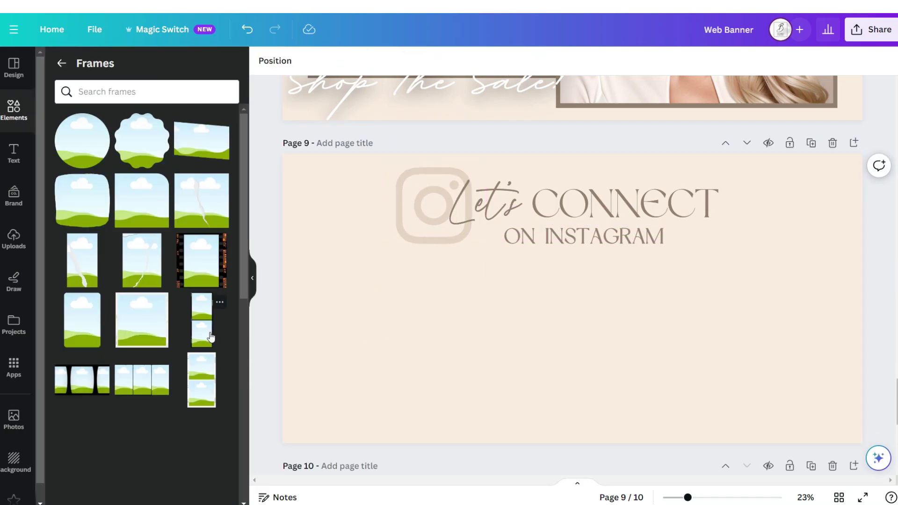
pyautogui.scroll(-7, 80, 358)
pyautogui.click(80, 358)
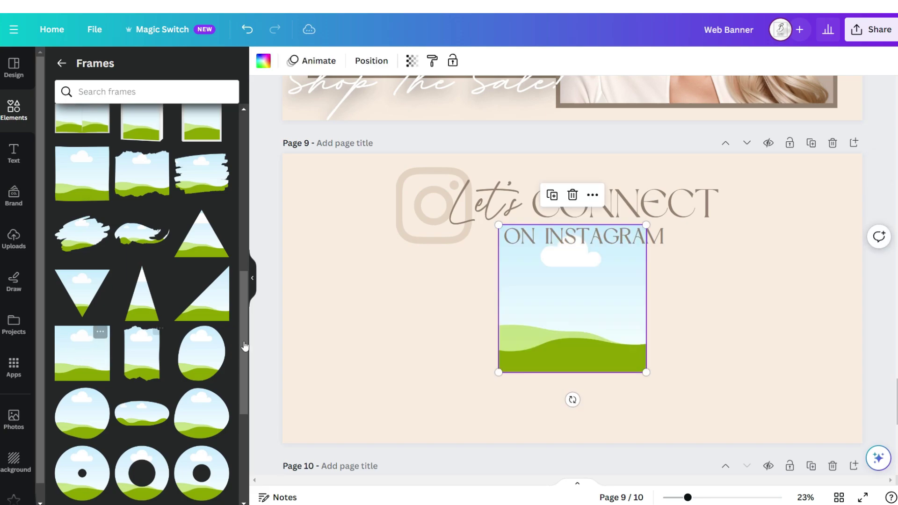
pyautogui.moveTo(564, 310); pyautogui.dragTo(510, 301)
pyautogui.click(370, 64)
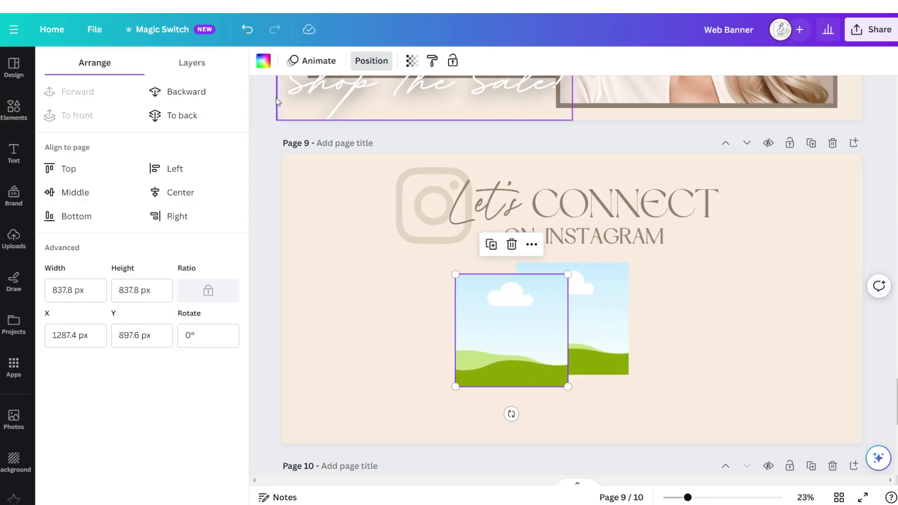
pyautogui.click(206, 131)
pyautogui.moveTo(512, 330); pyautogui.dragTo(711, 349)
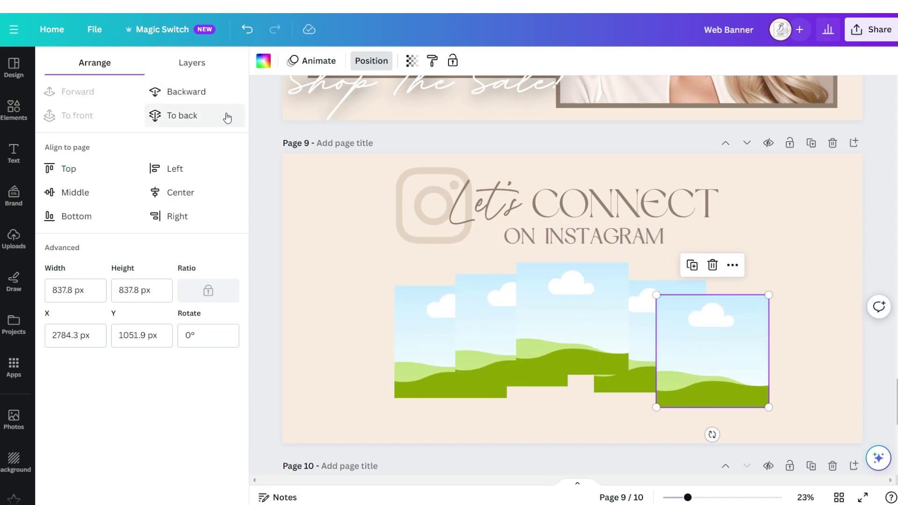
pyautogui.click(14, 239)
pyautogui.moveTo(186, 218); pyautogui.dragTo(570, 323)
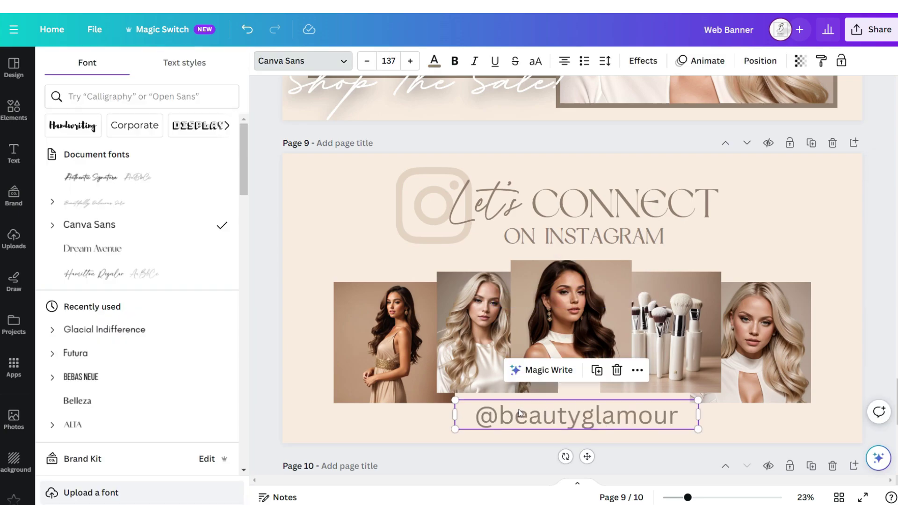
# Step: Set the store handle in Noto Serif Display and download page 9 as a PNG
pyautogui.write('noto')
pyautogui.click(211, 177)
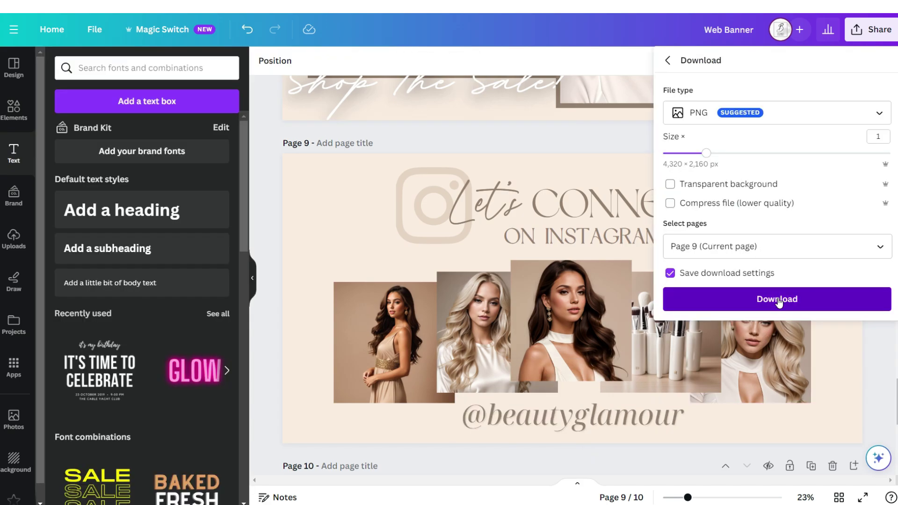
pyautogui.click(778, 299)
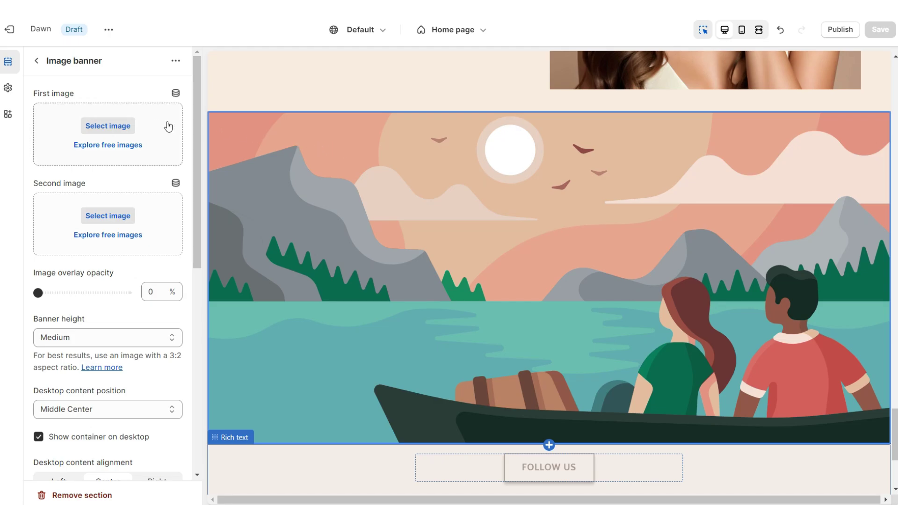
# Step: Make the Let's Connect on Instagram graphic the banner's first image with adaptive height, then preview
pyautogui.click(108, 125)
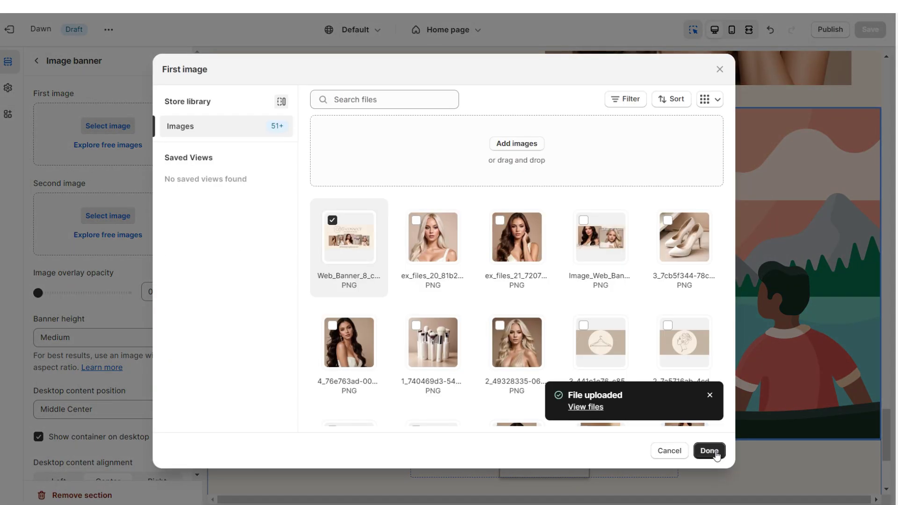
pyautogui.click(710, 451)
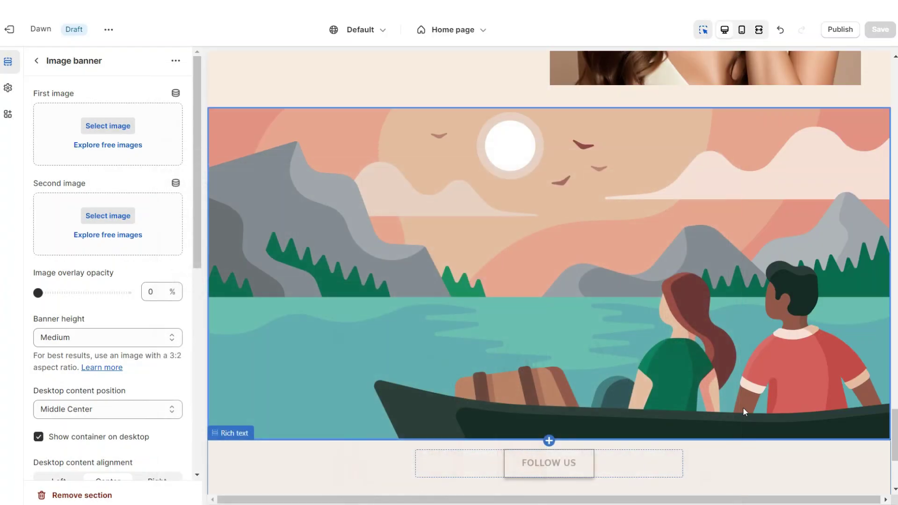
pyautogui.scroll(-4, 66, 264)
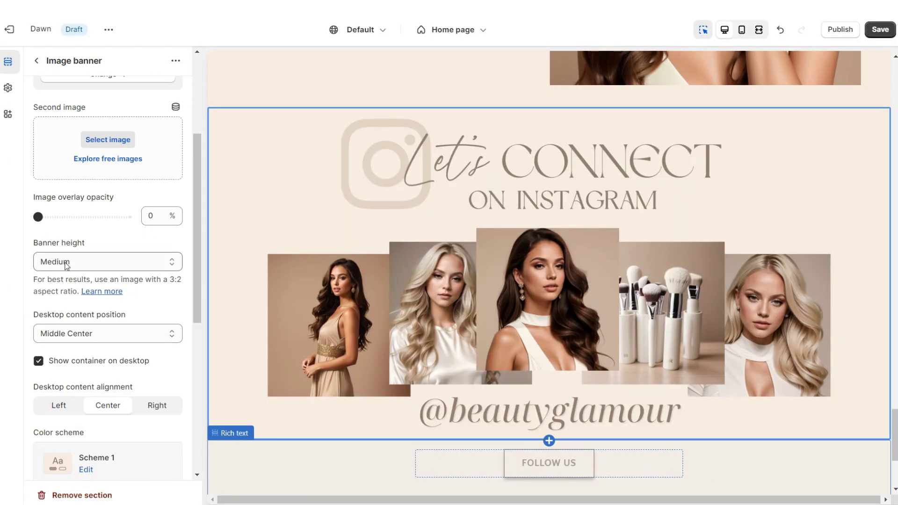
pyautogui.click(60, 261)
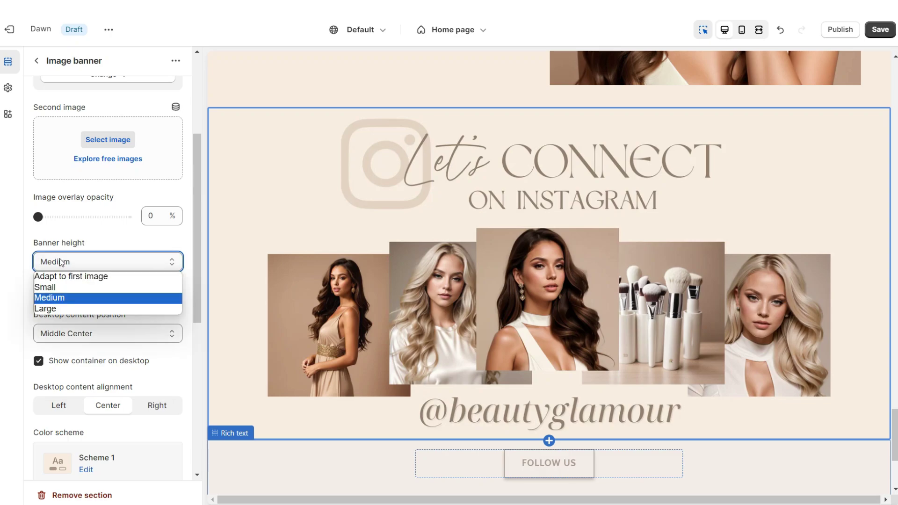
pyautogui.click(79, 275)
pyautogui.hotkey('ctrl', 'shift', 'f')
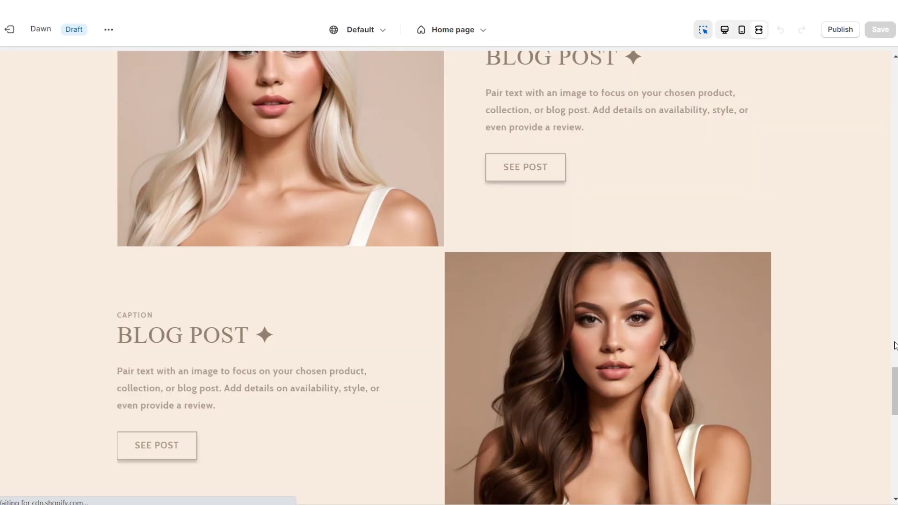
pyautogui.scroll(-10, 894, 346)
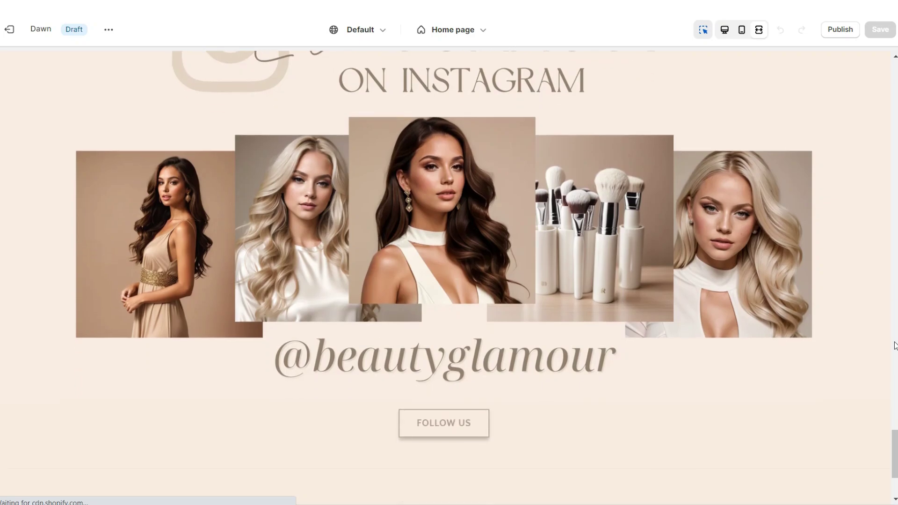